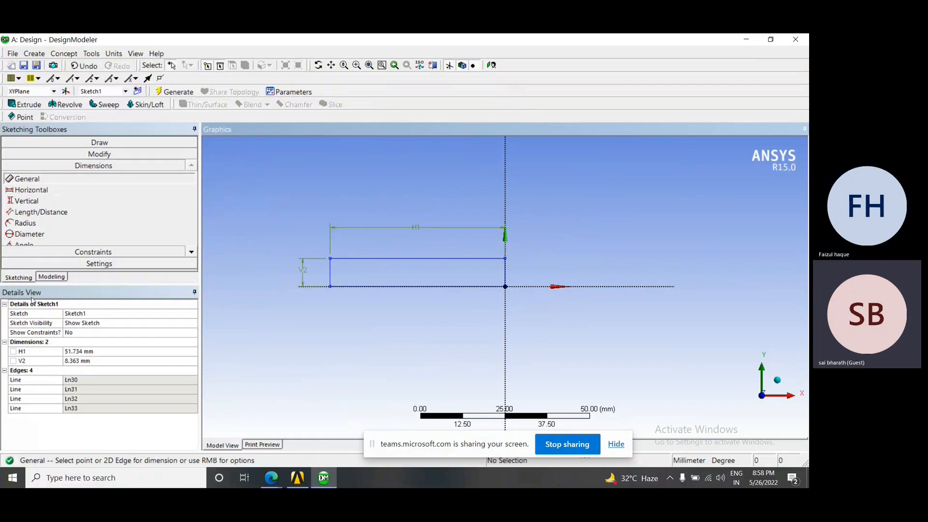
Set the rectangle's horizontal dimension H1 to 50 mm and its vertical dimension V2 to 10 mm
left_click(116, 352)
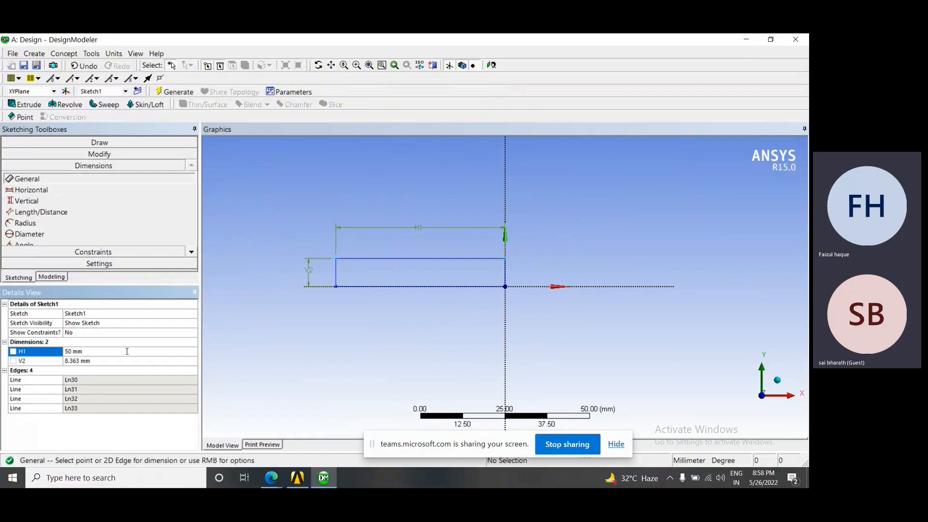
left_click(108, 362)
type("10")
key("Return")
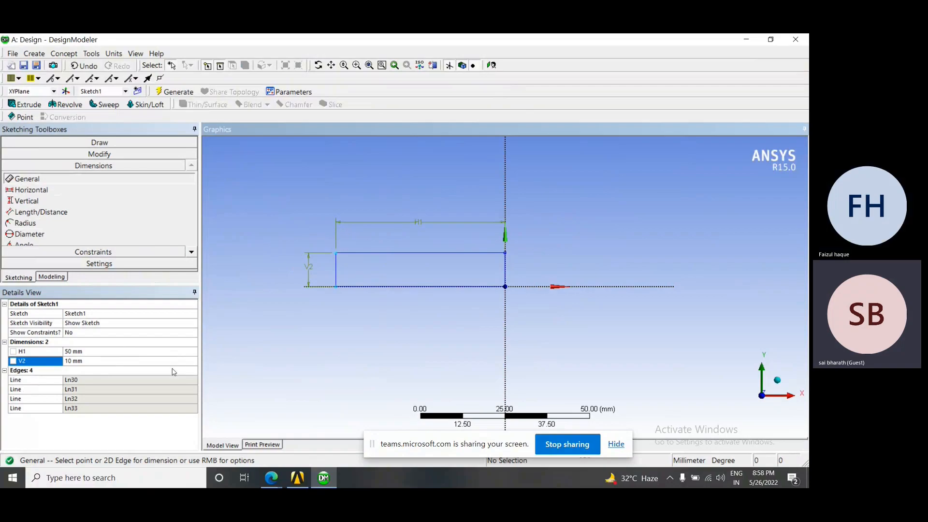
Highlight the lines Ln30 to Ln33 one by one to identify each edge of the rectangle
left_click(81, 381)
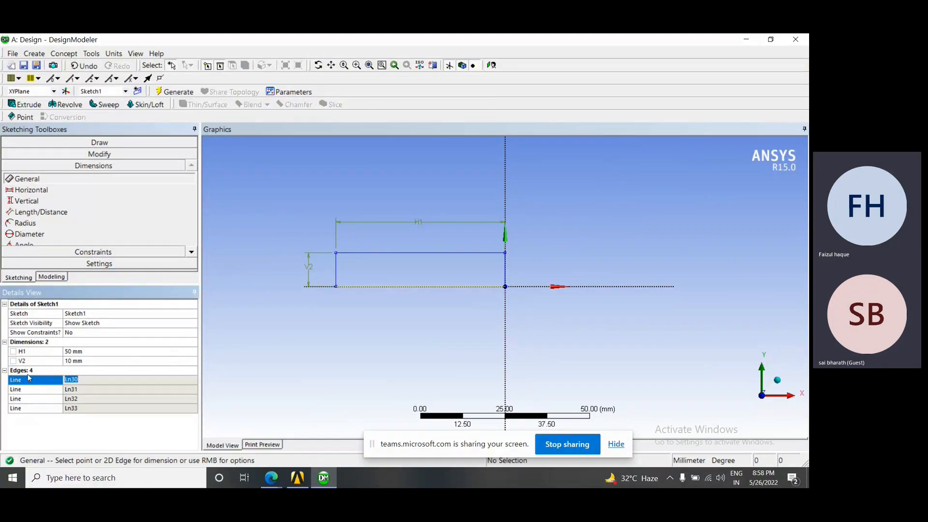
left_click(86, 390)
left_click(85, 399)
left_click(84, 409)
left_click(85, 399)
left_click(90, 380)
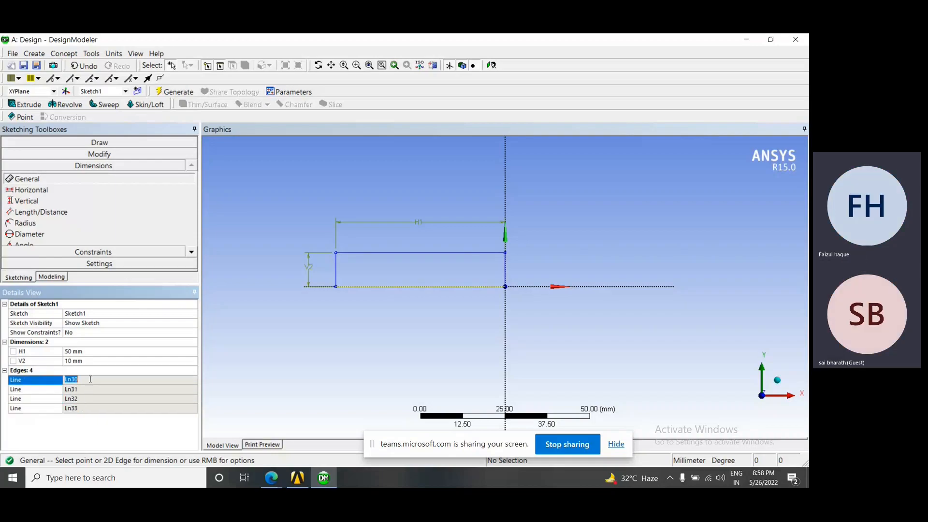
left_click(85, 390)
left_click(85, 400)
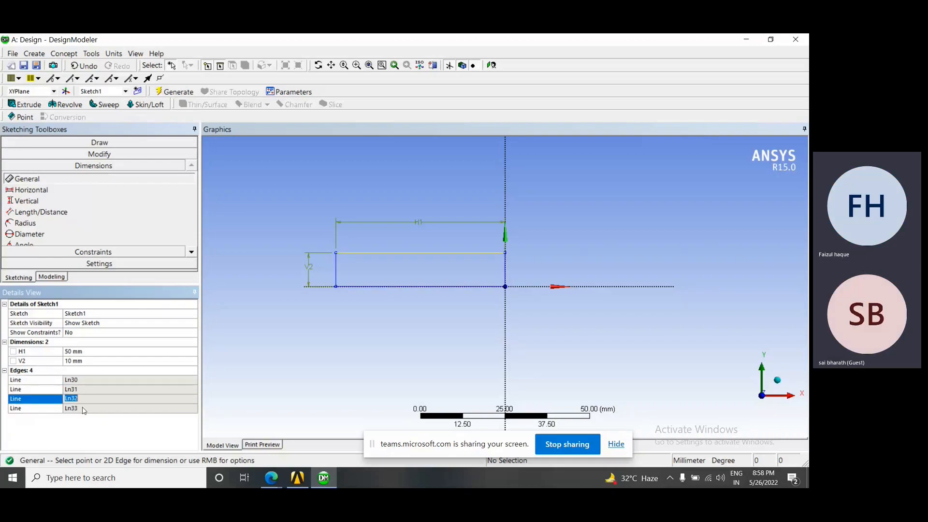
left_click(84, 409)
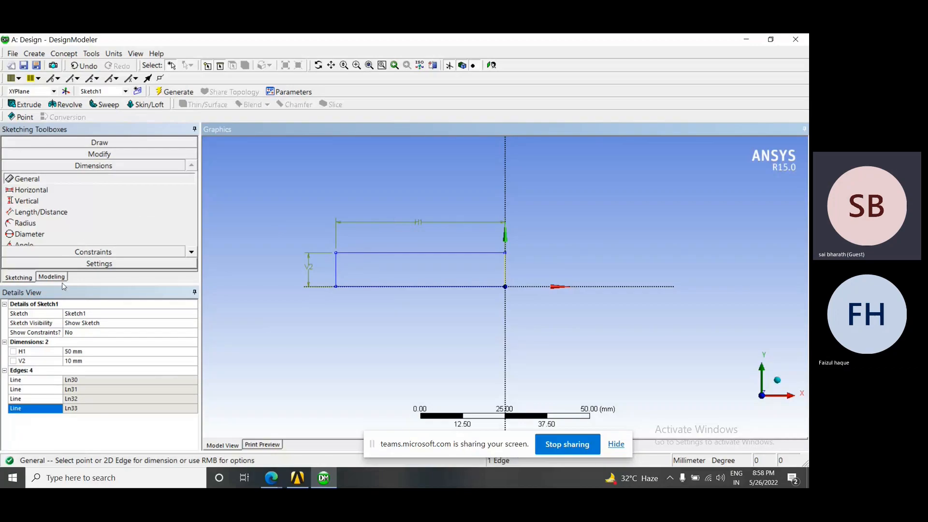
Delete the horizontal dimension H1 and the vertical dimension V2 from the rectangle
left_click(73, 352)
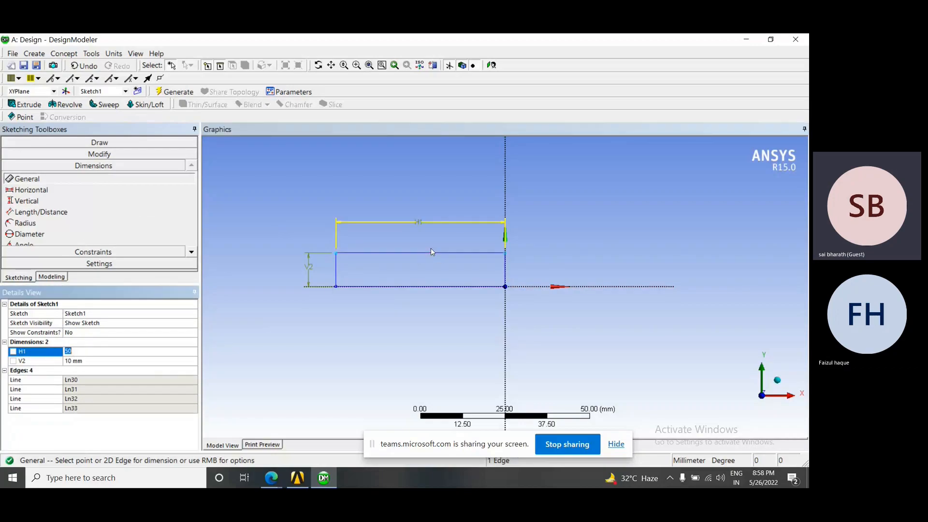
left_click(432, 223)
key("Delete")
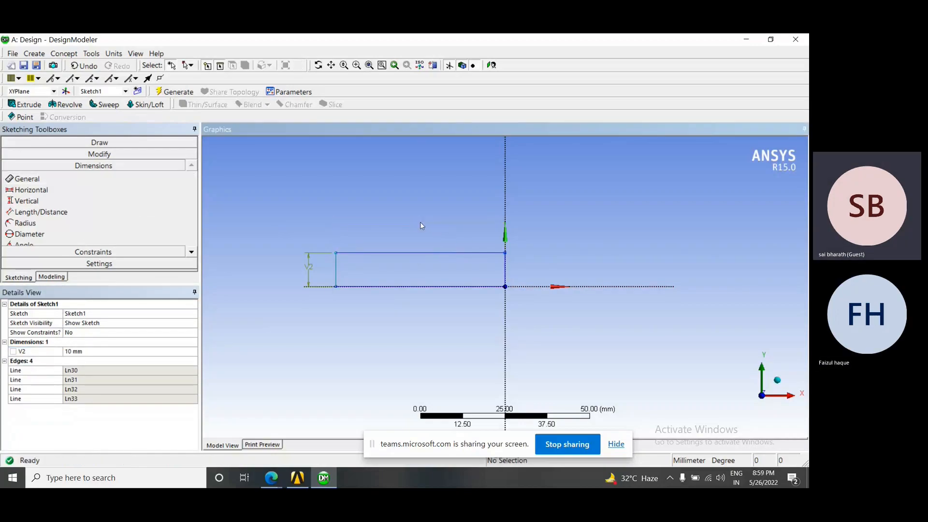
left_click(313, 272)
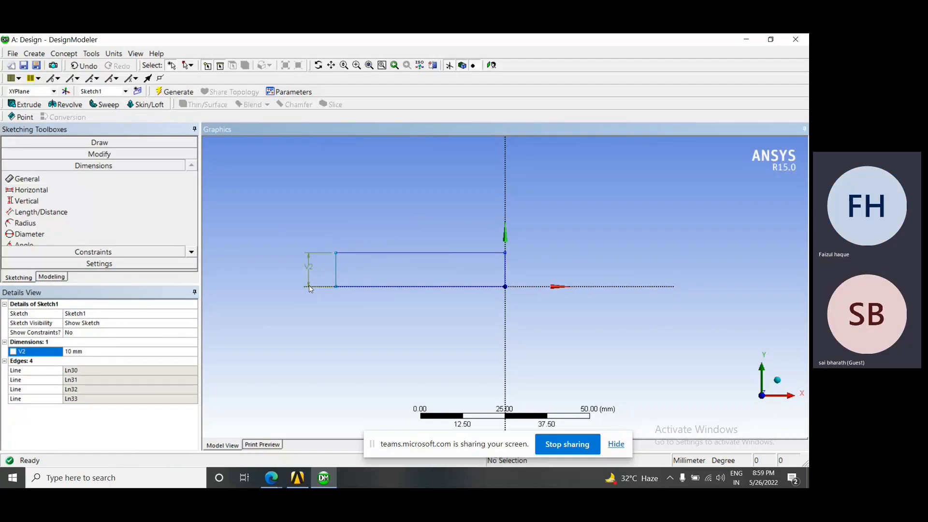
left_click(309, 288)
key("Delete")
Add General dimensions to the rectangle's upper edge and its left edge, placed outside the shape
left_click(27, 178)
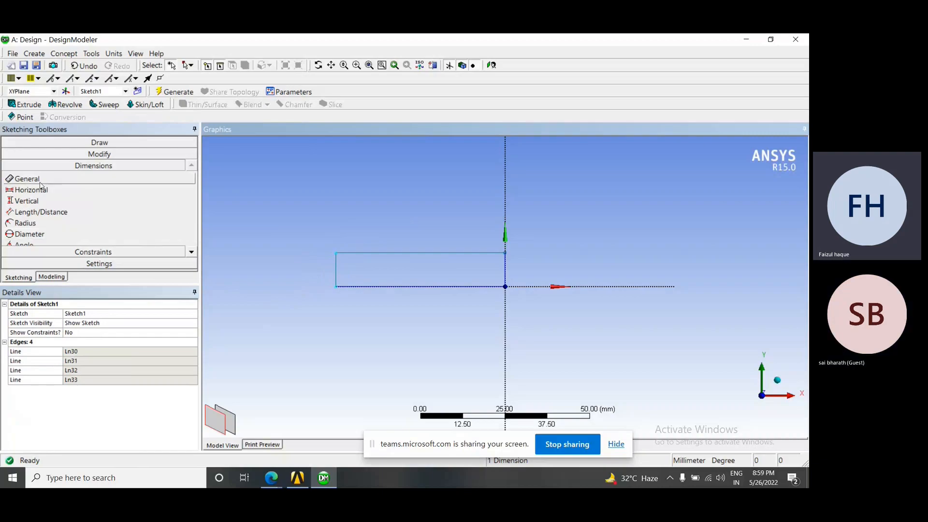
left_click(420, 253)
left_click(411, 197)
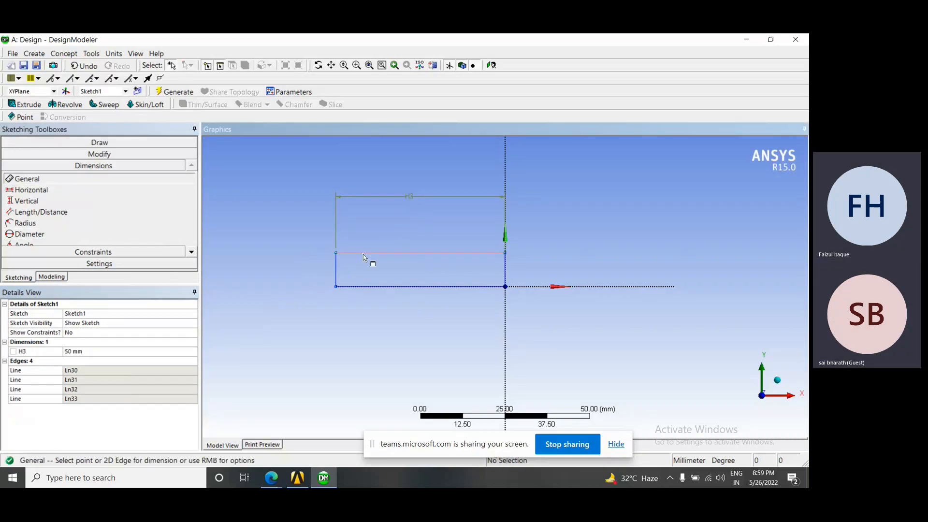
left_click(337, 278)
left_click(290, 290)
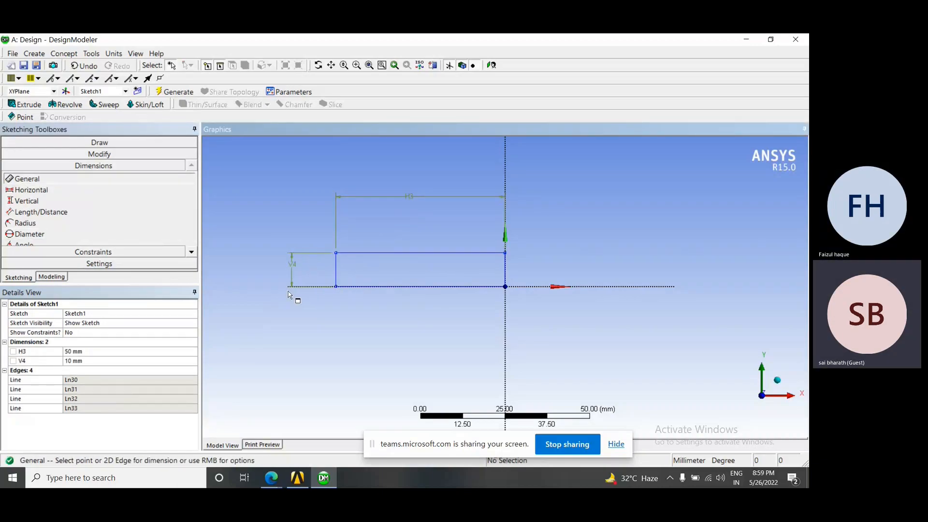
Set the rectangle's horizontal dimension H3 to 80 mm and its vertical dimension V4 to 20 mm
left_click(143, 351)
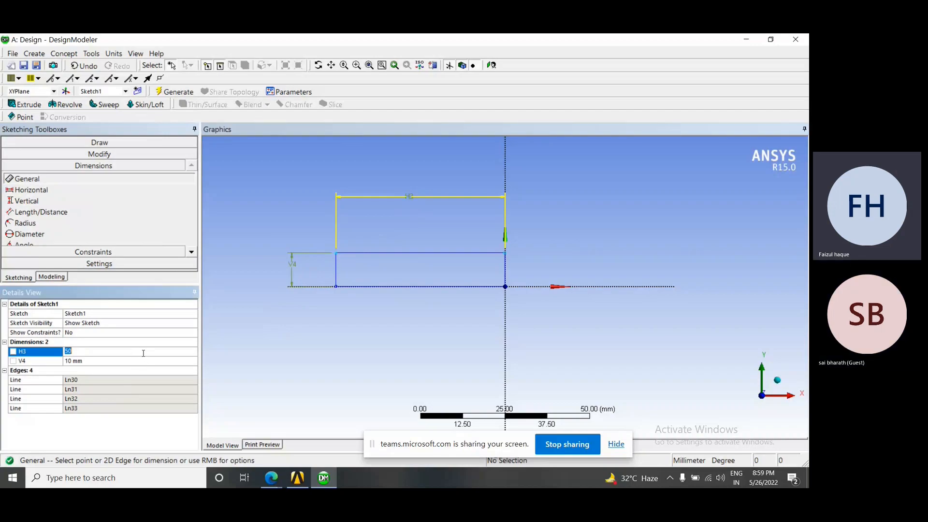
type("80")
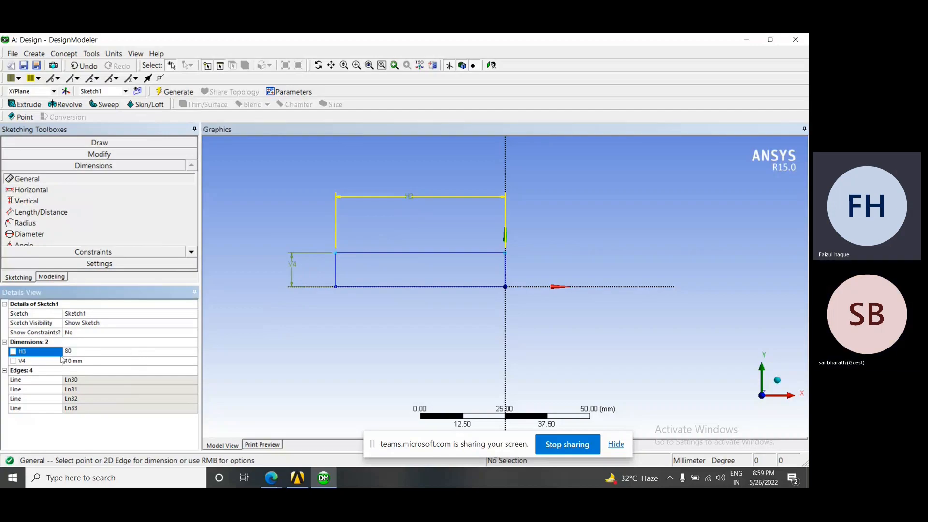
left_click(93, 360)
type("20")
key("Return")
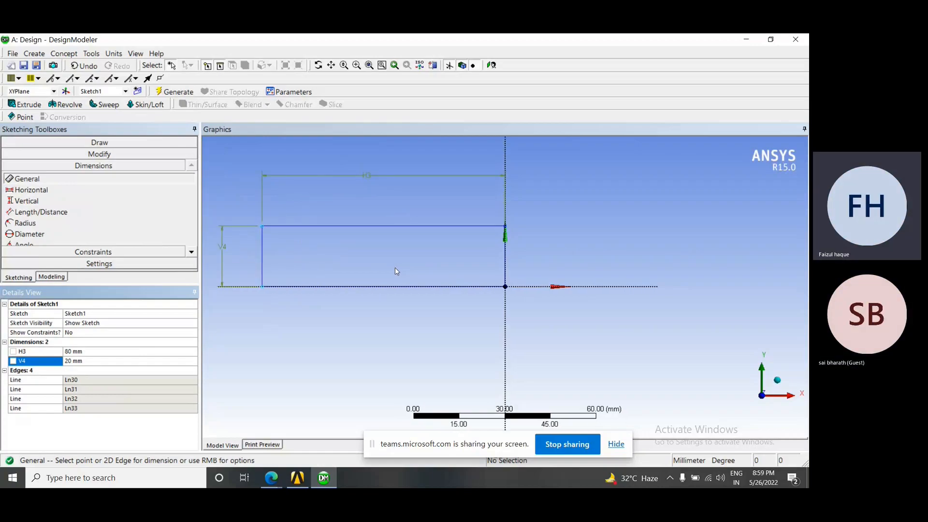
Zoom in and out on the dimensioned rectangle to inspect it at different scales
scroll(396, 268, "up", 6)
scroll(396, 268, "down", 7)
scroll(395, 268, "down", 5)
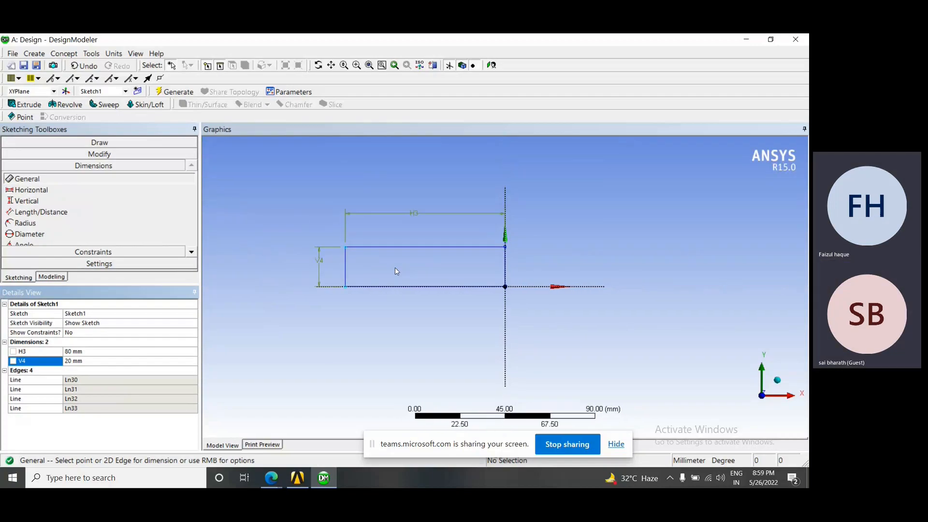
scroll(446, 270, "up", 3)
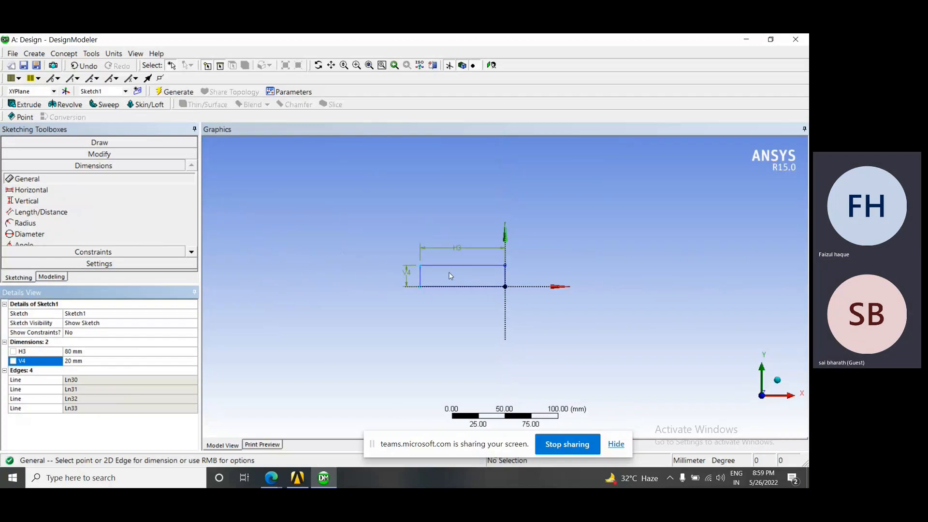
scroll(450, 274, "down", 2)
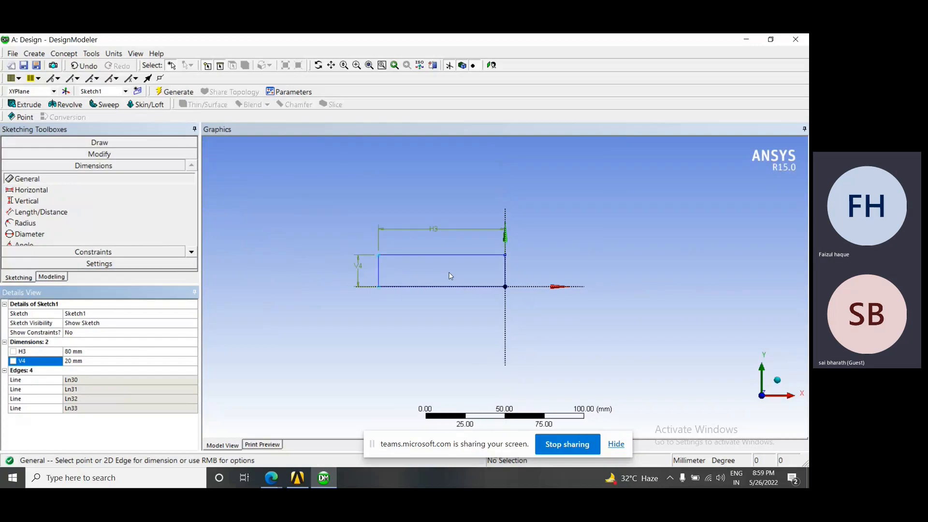
scroll(450, 274, "up", 3)
scroll(450, 274, "down", 1)
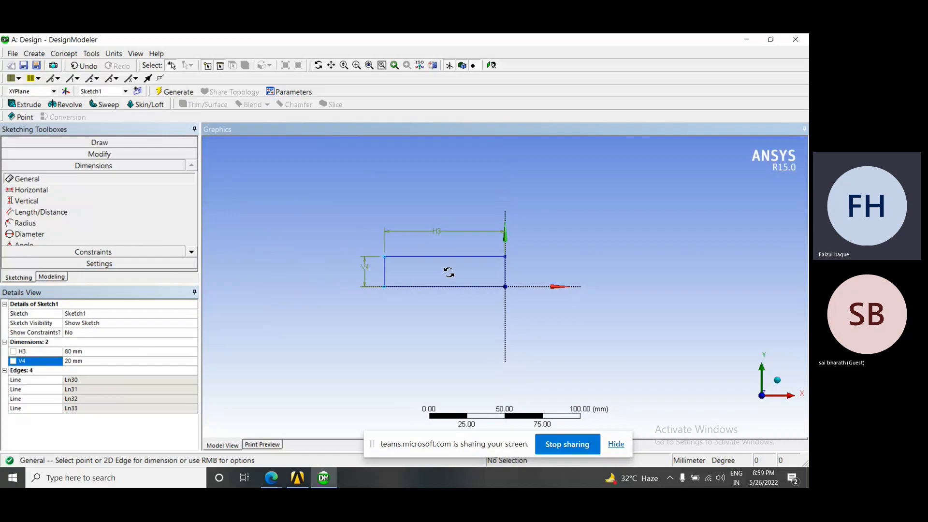
Orbit the rectangle in 3D to inspect it from several angles, and restore the view with Look At Face/Plane/Sketch
middle_click(449, 272)
mouse_move(450, 260)
middle_mouse_down()
mouse_move(408, 224)
mouse_move(379, 271)
mouse_move(456, 298)
mouse_move(468, 243)
mouse_move(375, 242)
mouse_move(486, 202)
mouse_move(458, 261)
middle_mouse_up()
scroll(408, 239, "up", 1)
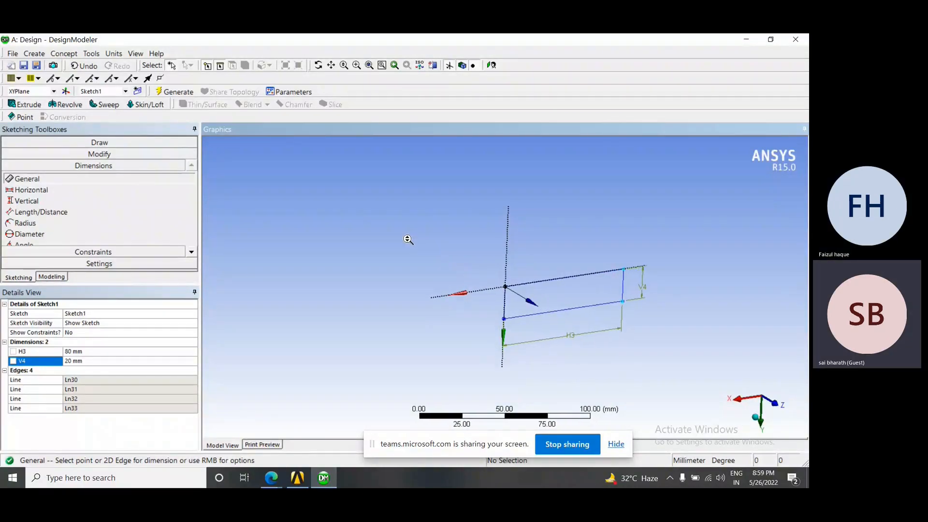
mouse_move(520, 280)
middle_mouse_down()
mouse_move(460, 250)
mouse_move(488, 268)
mouse_move(473, 242)
mouse_move(446, 238)
mouse_move(500, 270)
mouse_move(492, 265)
middle_mouse_up()
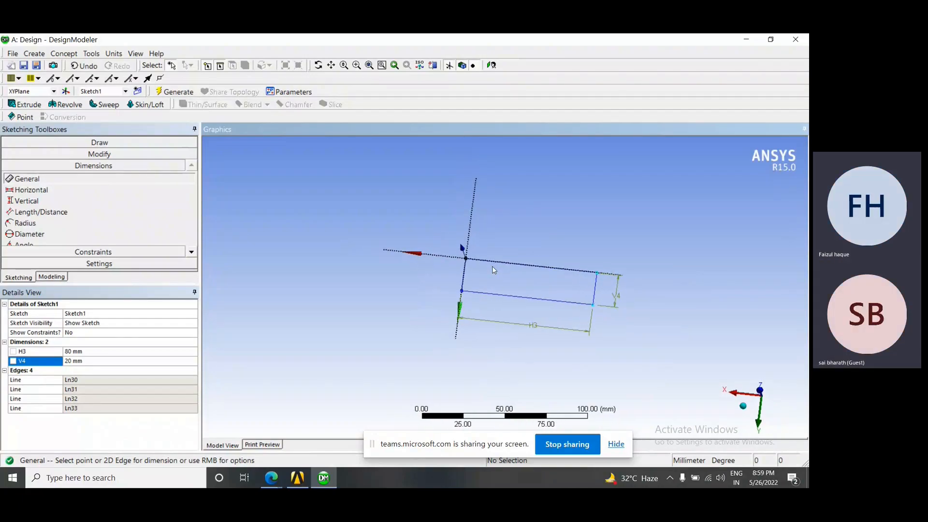
scroll(492, 266, "up", 4)
scroll(492, 266, "down", 1)
scroll(493, 270, "down", 2)
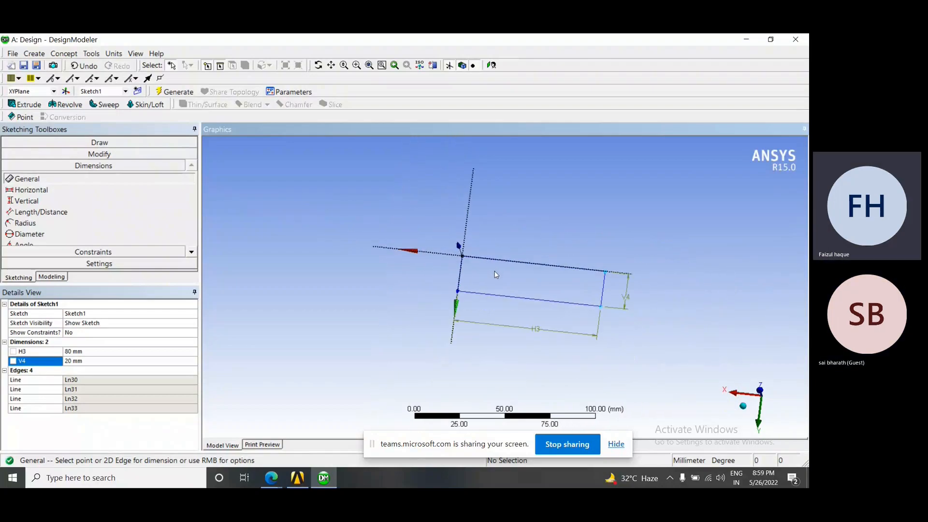
mouse_move(493, 269)
middle_mouse_down()
mouse_move(503, 238)
mouse_move(389, 214)
mouse_move(306, 252)
mouse_move(459, 284)
mouse_move(423, 317)
mouse_move(435, 303)
middle_mouse_up()
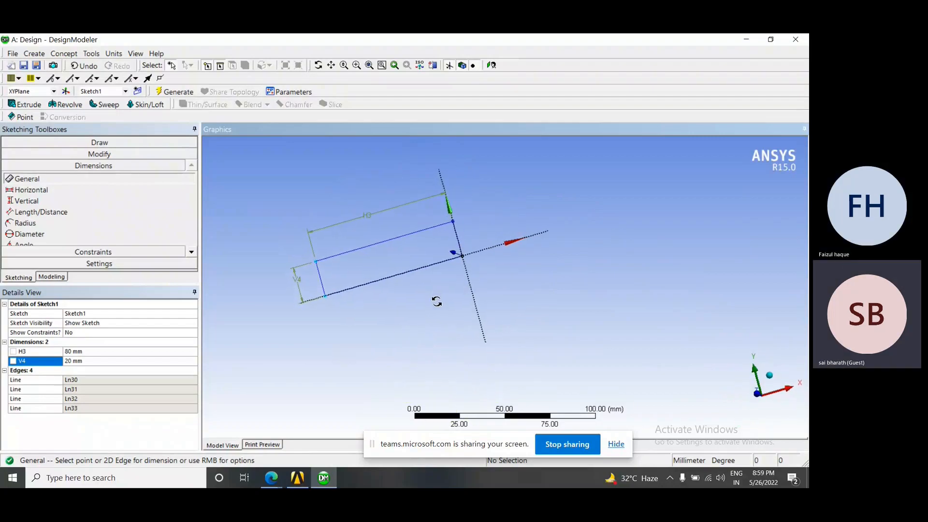
left_click(492, 65)
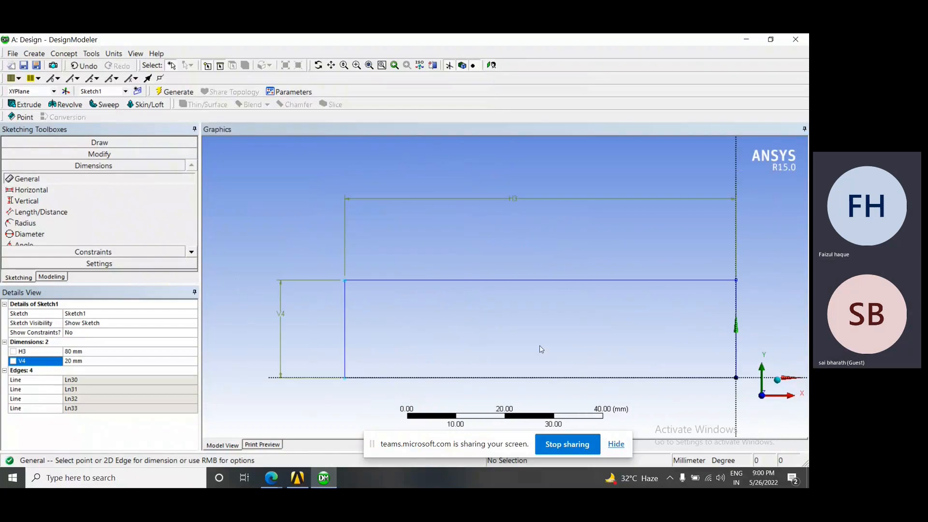
scroll(534, 328, "down", 2)
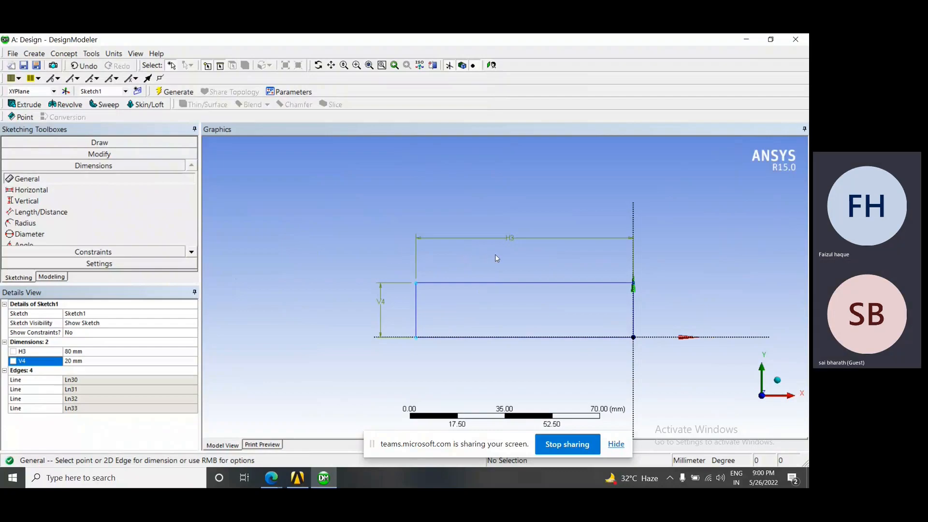
Pan and tilt the sketch away from its plane, and return to the view facing the sketch plane
mouse_move(495, 255)
middle_mouse_down("ctrl")
mouse_move(449, 221)
mouse_move(400, 232)
mouse_move(416, 262)
mouse_move(470, 228)
mouse_move(454, 224)
middle_mouse_up("ctrl")
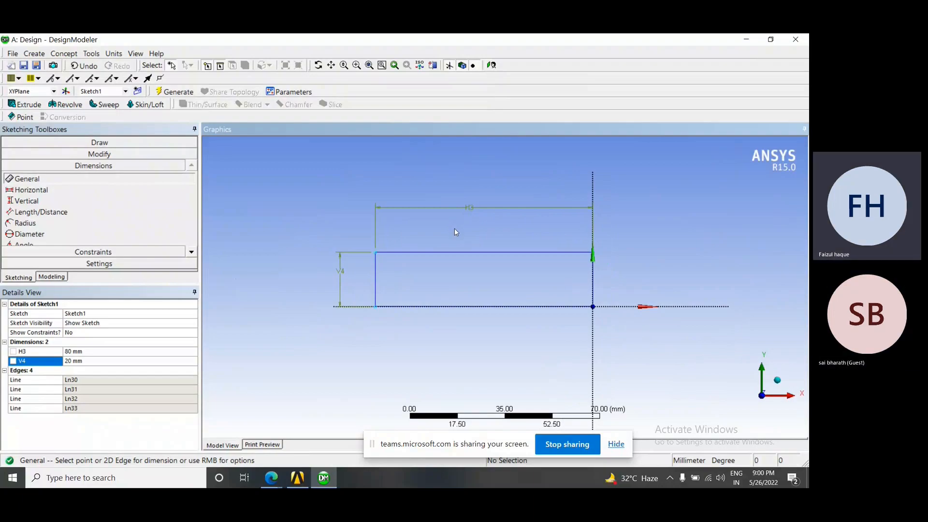
mouse_move(460, 224)
middle_mouse_down("ctrl")
mouse_move(404, 223)
mouse_move(466, 282)
mouse_move(431, 205)
mouse_move(369, 232)
mouse_move(416, 239)
mouse_move(431, 205)
mouse_move(413, 241)
mouse_move(425, 222)
mouse_move(491, 217)
mouse_move(393, 241)
mouse_move(451, 232)
middle_mouse_up("ctrl")
mouse_move(451, 232)
middle_mouse_down()
mouse_move(417, 227)
mouse_move(475, 244)
mouse_move(518, 290)
mouse_move(460, 276)
mouse_move(481, 305)
middle_mouse_up()
scroll(462, 263, "up", 3)
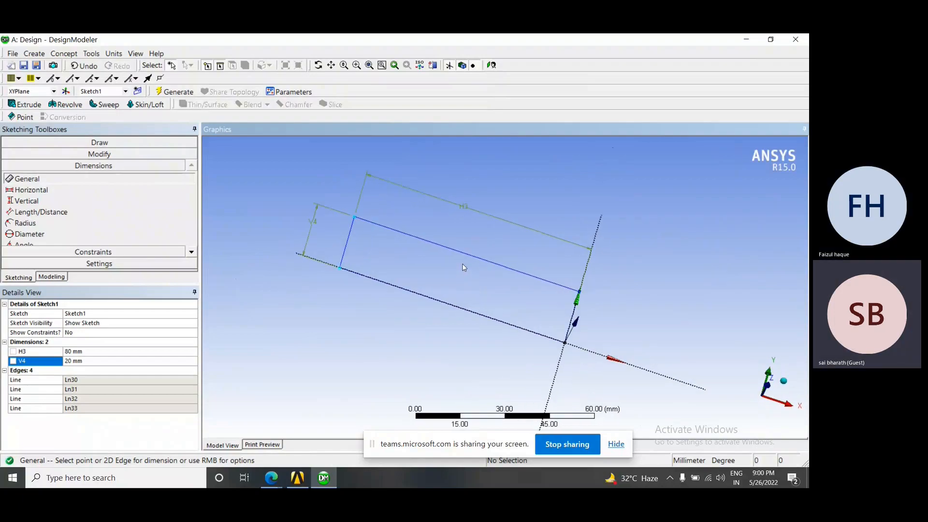
scroll(462, 263, "up", 2)
scroll(463, 266, "down", 3)
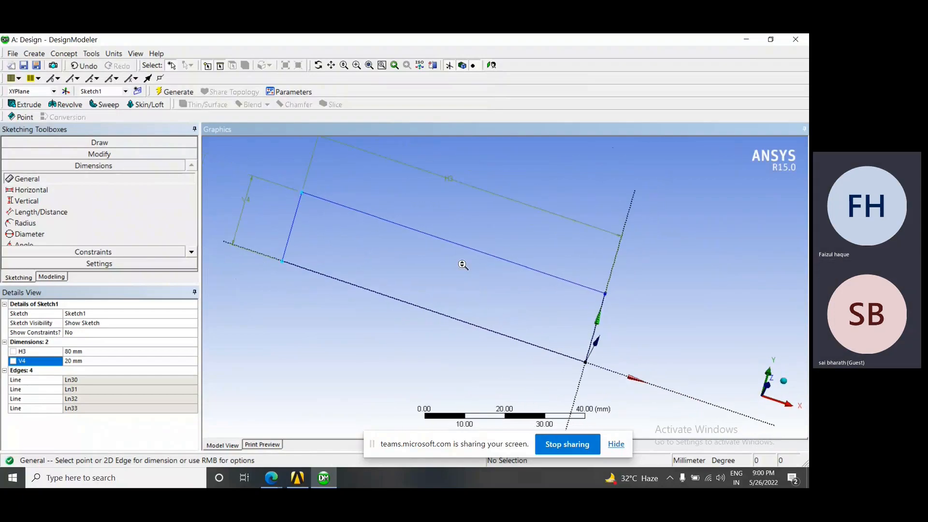
left_click(491, 66)
scroll(526, 288, "down", 1)
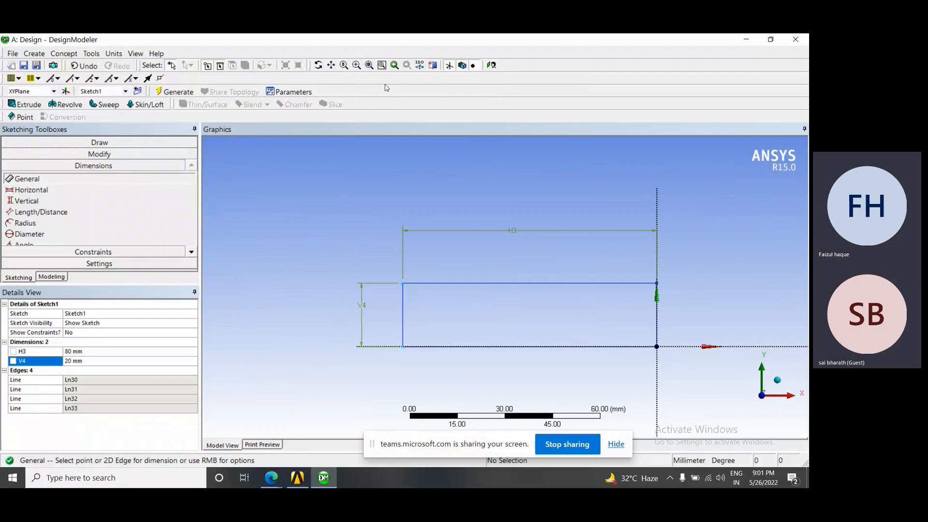
View the rectangle from another side using the Rotate, Pan and Zoom view tools in turn
left_click(319, 66)
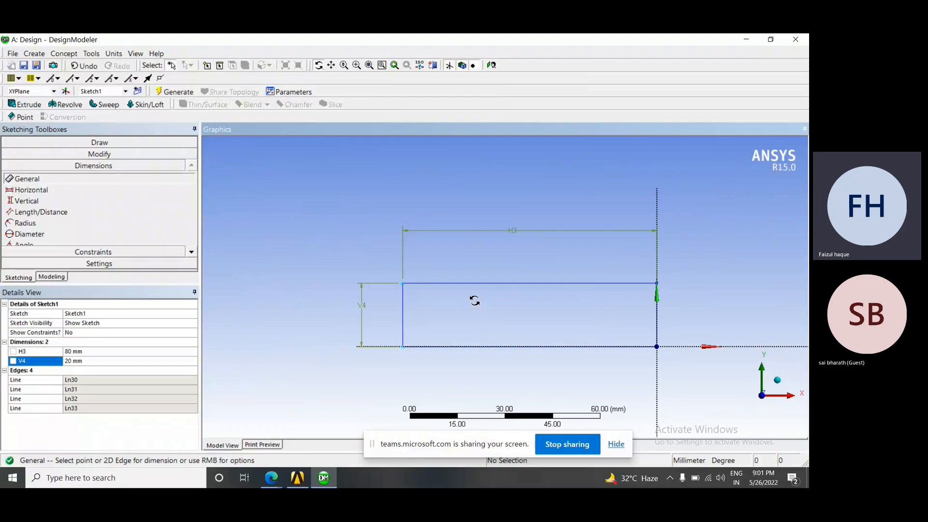
left_click(318, 66)
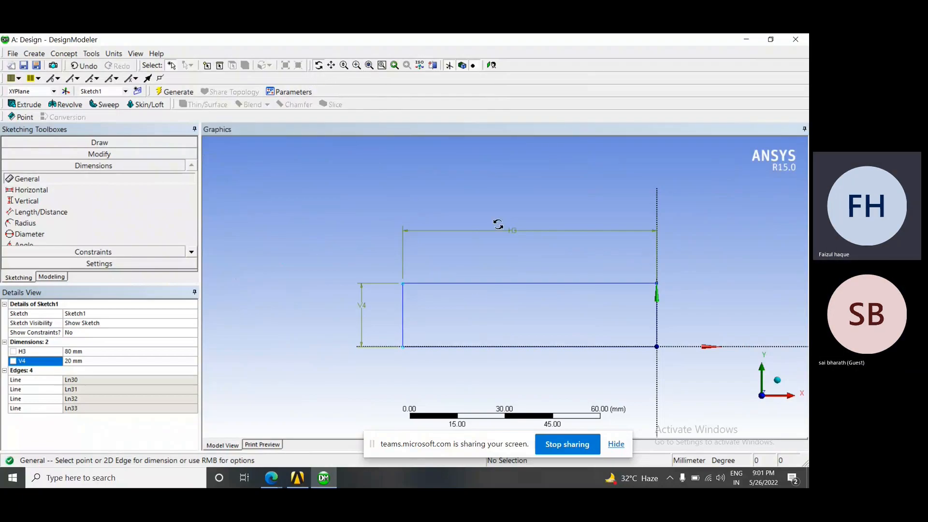
mouse_move(559, 279)
left_mouse_down()
mouse_move(528, 224)
mouse_move(569, 306)
mouse_move(541, 193)
mouse_move(527, 247)
mouse_move(435, 249)
mouse_move(432, 192)
mouse_move(478, 375)
mouse_move(575, 205)
mouse_move(551, 309)
mouse_move(460, 387)
mouse_move(425, 372)
mouse_move(432, 377)
mouse_move(430, 341)
left_mouse_up()
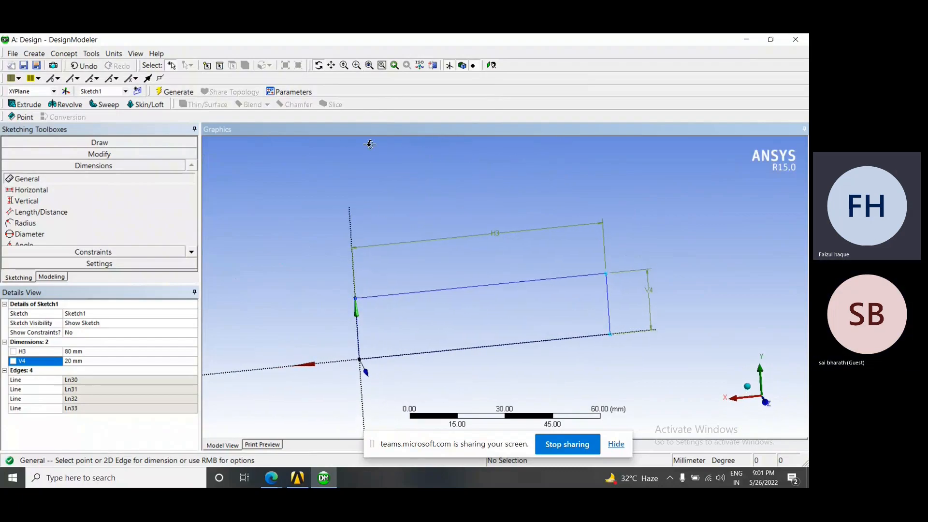
left_click(333, 69)
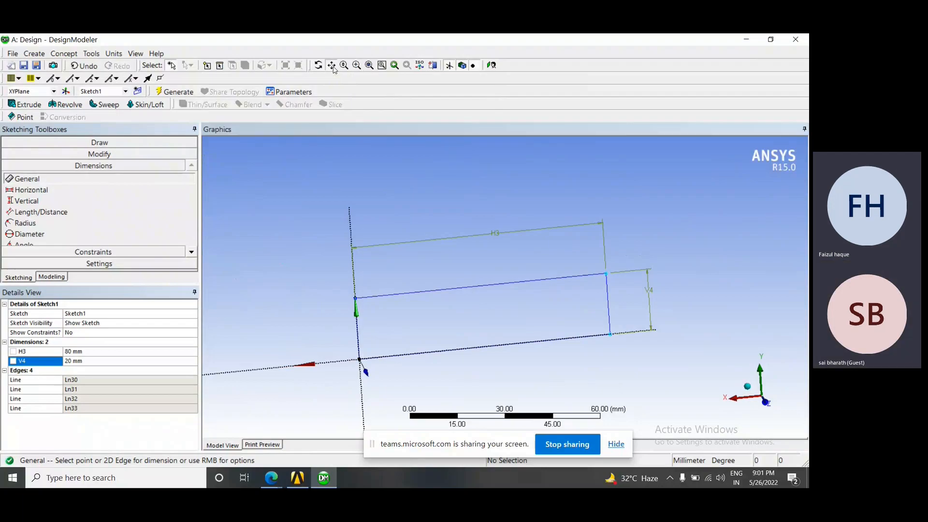
mouse_move(417, 332)
left_mouse_down()
mouse_move(458, 283)
mouse_move(433, 314)
mouse_move(399, 292)
left_mouse_up()
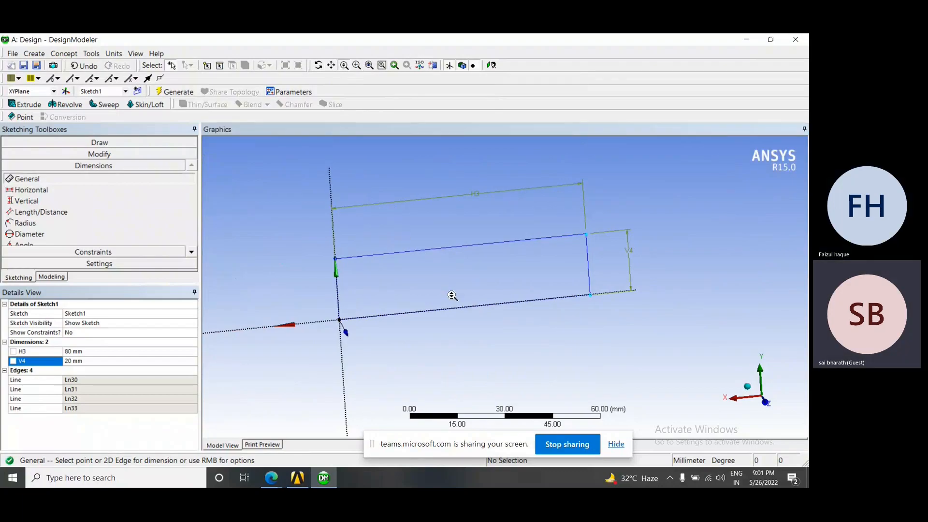
left_click(344, 66)
mouse_move(456, 296)
left_mouse_down()
mouse_move(458, 271)
mouse_move(436, 222)
mouse_move(479, 324)
mouse_move(468, 247)
mouse_move(489, 315)
left_mouse_up()
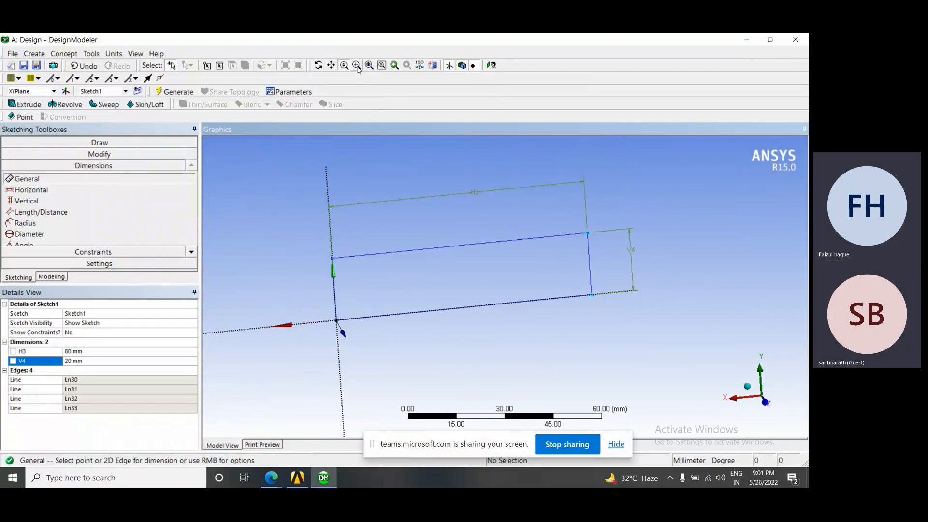
Magnify parts of the rectangle with Box Zoom, including its upper corner away from the origin, and zoom back out to the whole sketch
left_click_drag(418, 286, 452, 314)
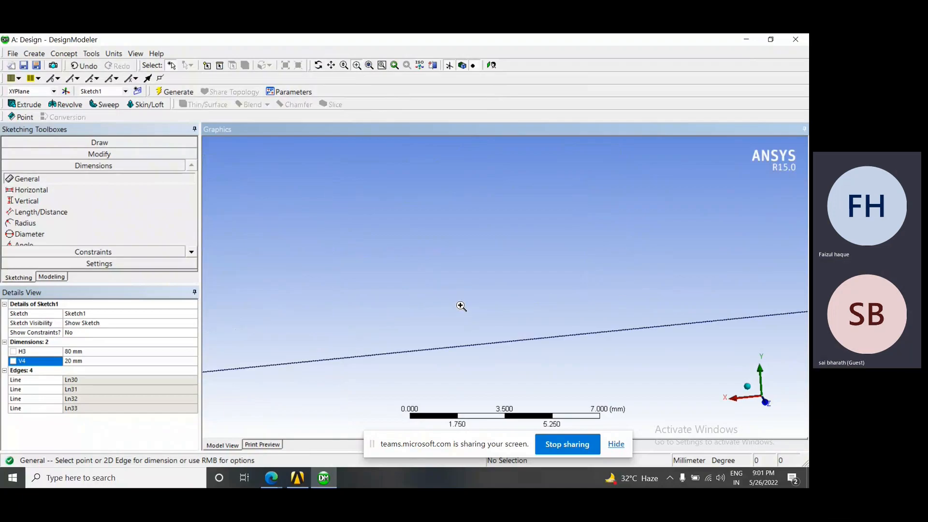
scroll(463, 291, "down", 10)
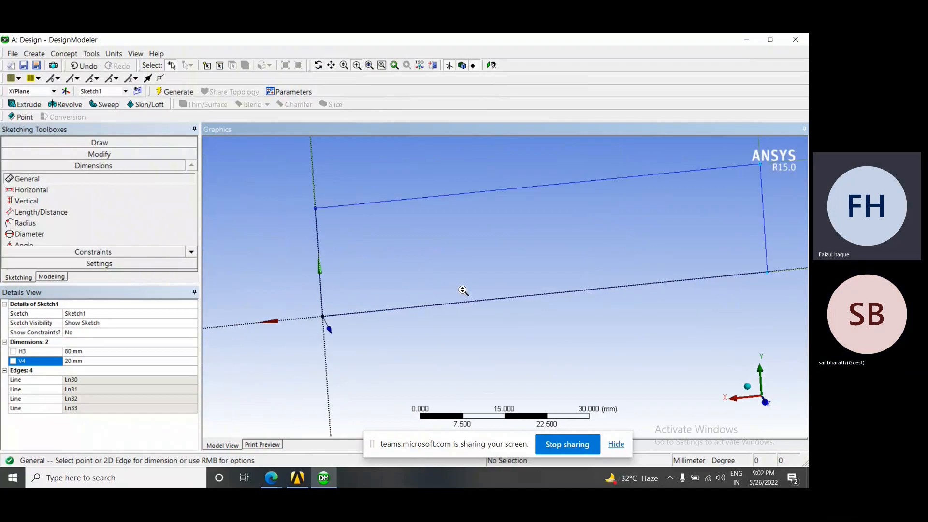
left_click_drag(653, 182, 696, 232)
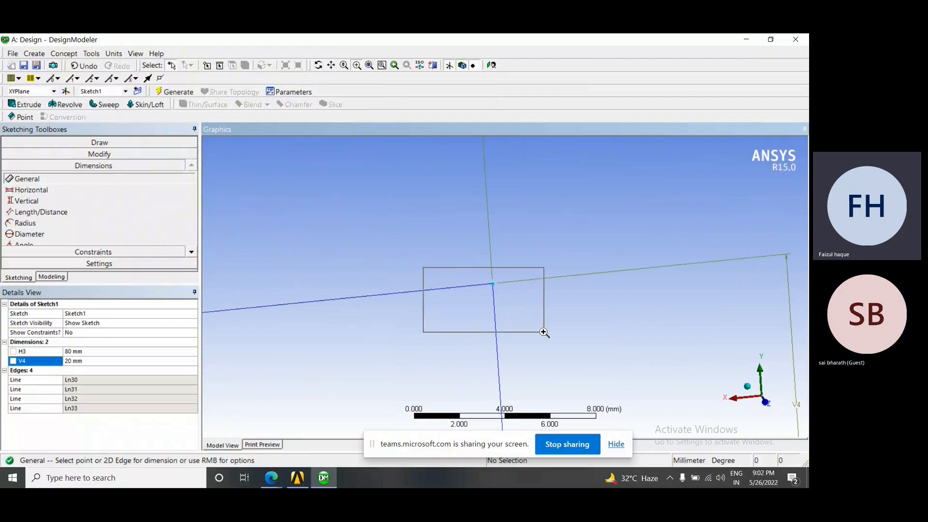
left_click_drag(544, 332, 544, 333)
left_click_drag(452, 159, 605, 276)
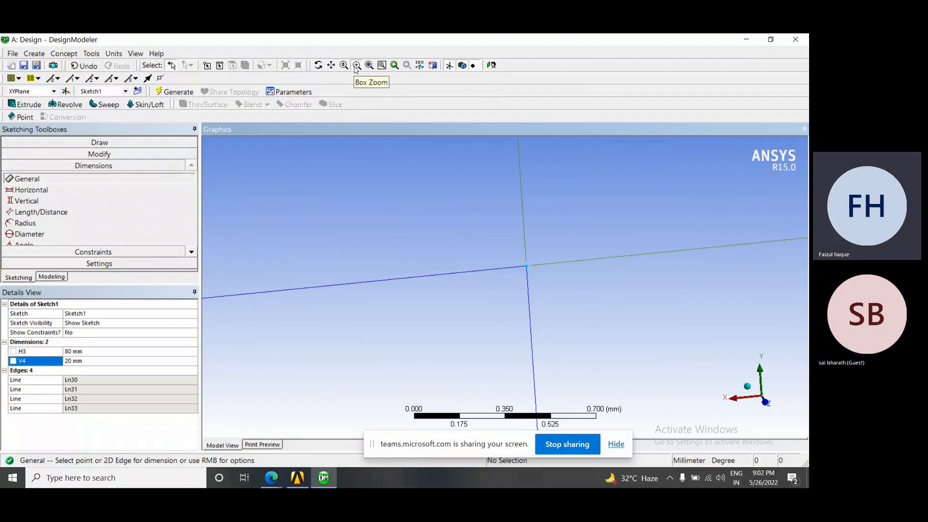
scroll(466, 261, "up", 3)
scroll(456, 258, "down", 12)
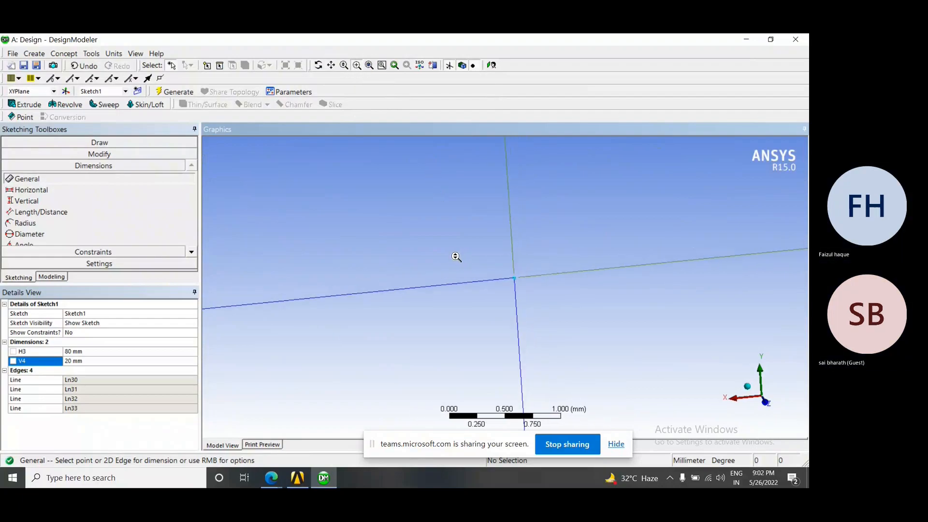
scroll(434, 283, "down", 6)
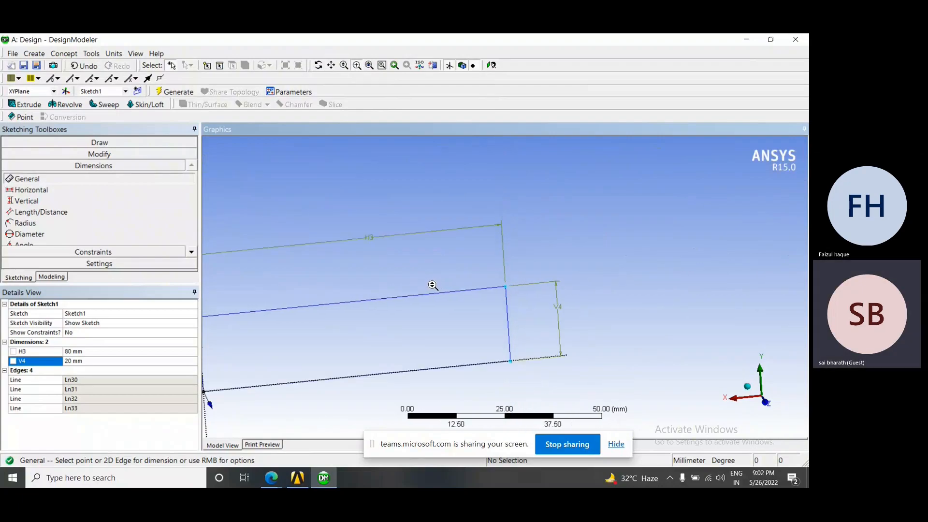
Fit the rectangle in the view with Zoom to Fit, and turn the view to face the sketch plane
left_click(370, 68)
scroll(294, 355, "down", 1)
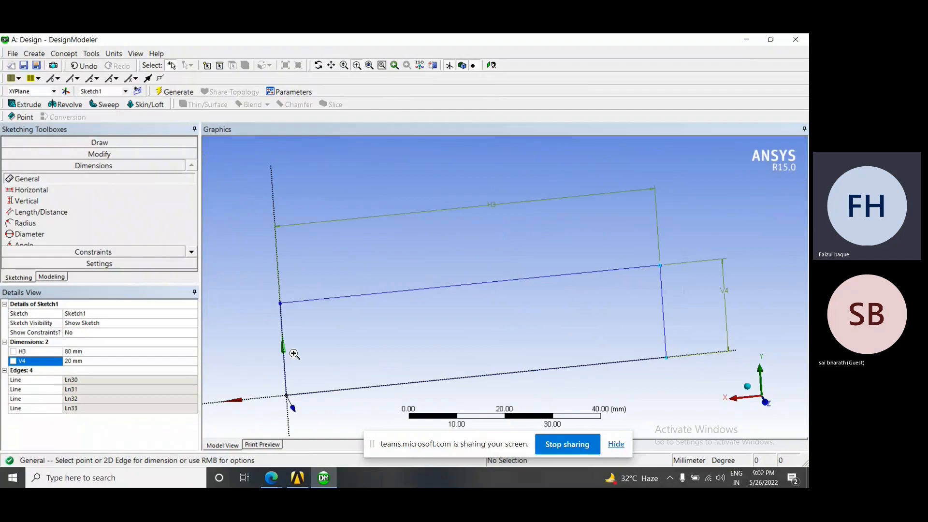
left_click(491, 65)
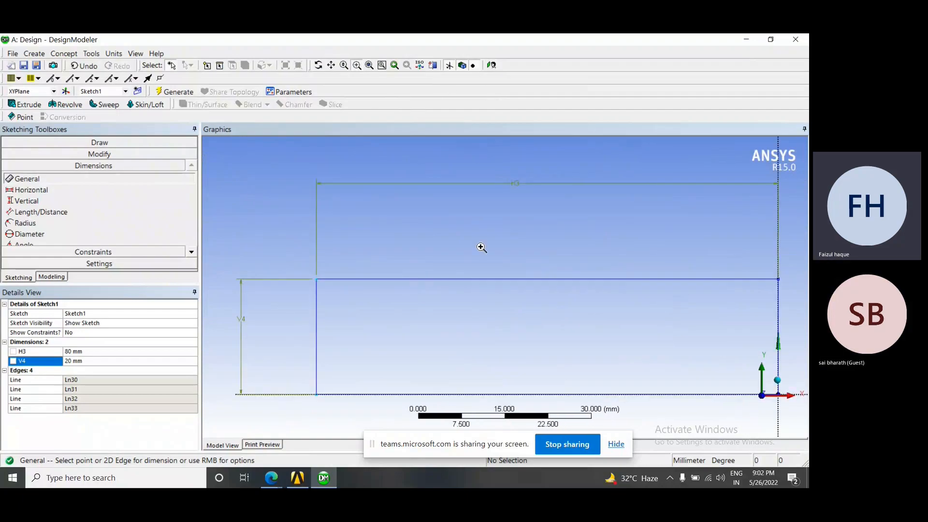
scroll(513, 286, "down", 2)
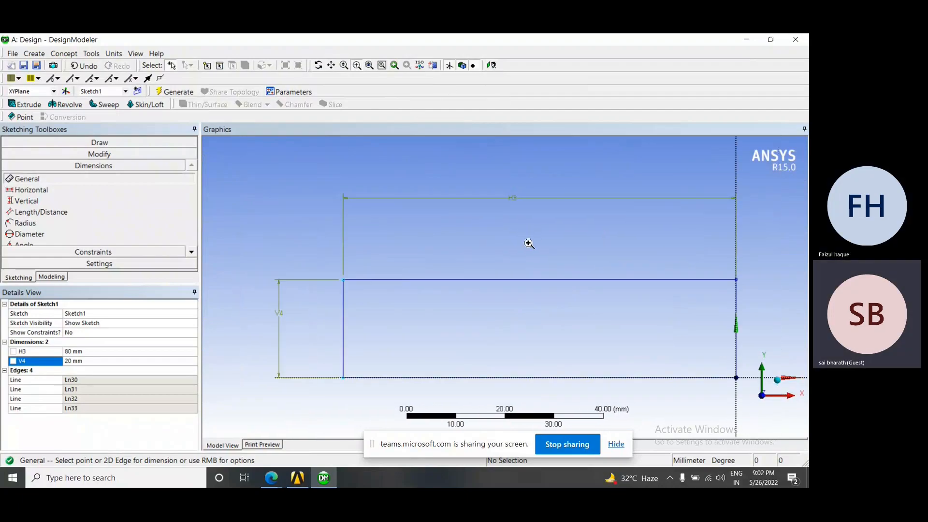
mouse_move(469, 319)
middle_mouse_down("ctrl")
mouse_move(491, 292)
mouse_move(583, 276)
mouse_move(602, 257)
middle_mouse_up("ctrl")
left_click(370, 65)
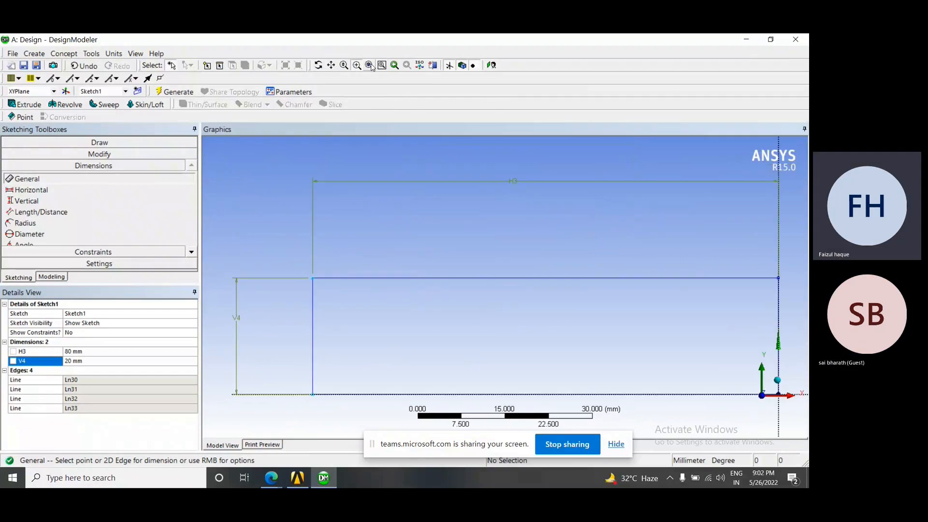
scroll(311, 273, "down", 3)
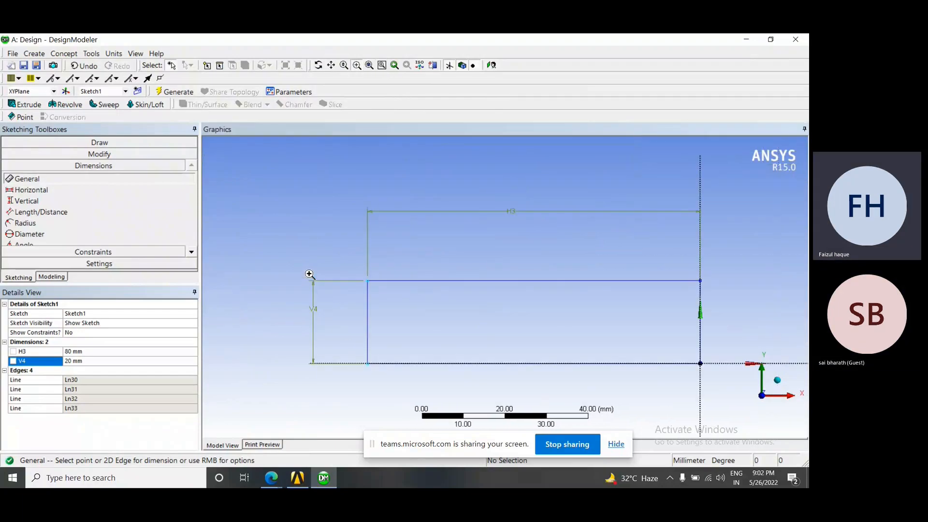
Move the rectangle out of sight and bring it back into view with Zoom to Fit
scroll(484, 339, "down", 1)
middle_click_drag(439, 346, 717, 194, "ctrl")
middle_click_drag(645, 265, 696, 203, "ctrl")
scroll(437, 311, "up", 1)
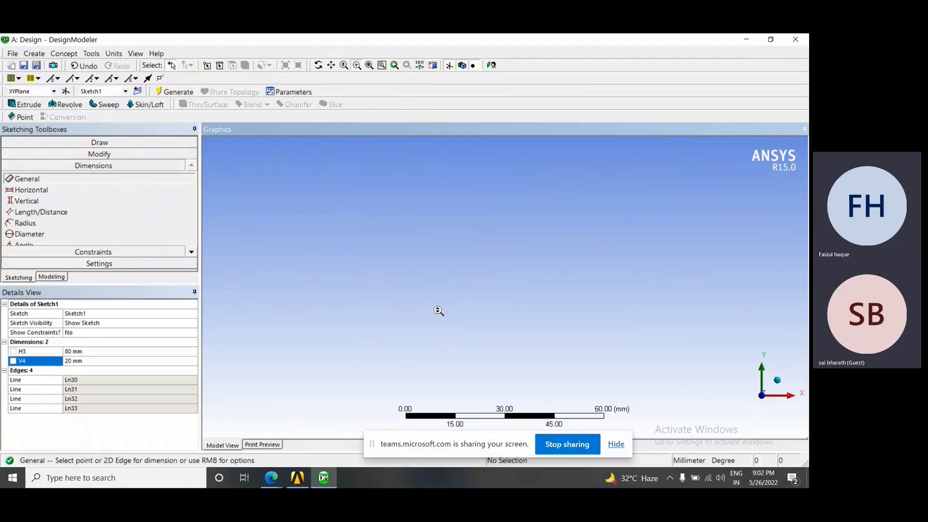
scroll(439, 311, "up", 1)
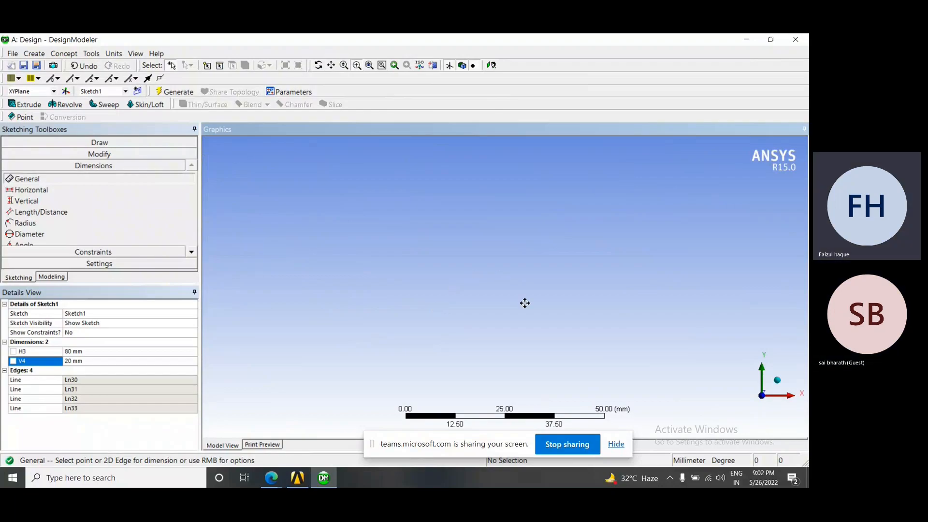
left_click(370, 66)
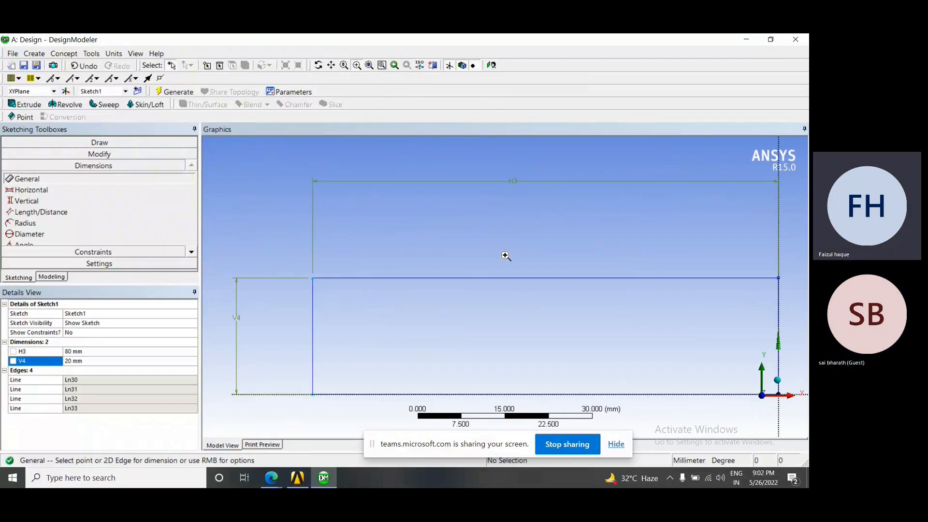
scroll(505, 256, "down", 1)
scroll(668, 344, "down", 3)
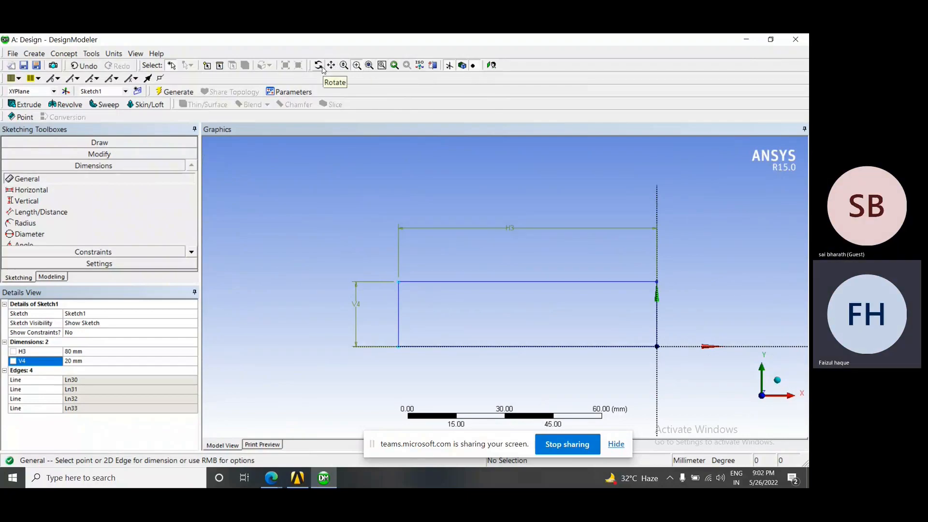
left_click(367, 66)
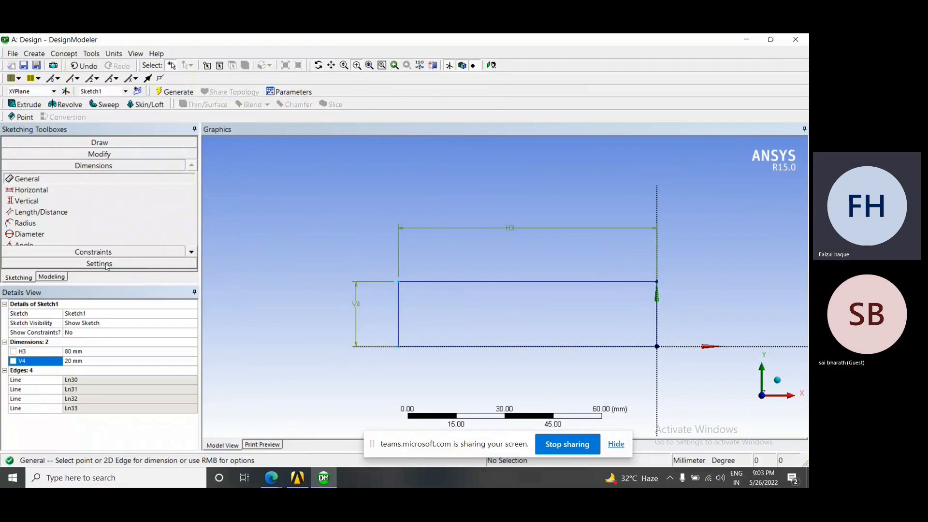
Switch between modeling and sketching modes for the rectangle, ending in modeling mode with the design tree shown
left_click(61, 279)
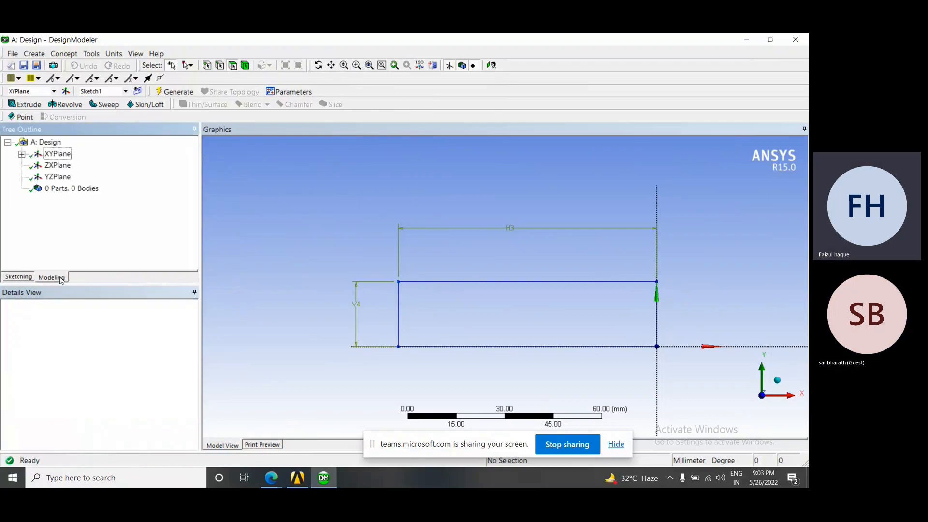
middle_click_drag(484, 280, 453, 286)
scroll(451, 282, "down", 2)
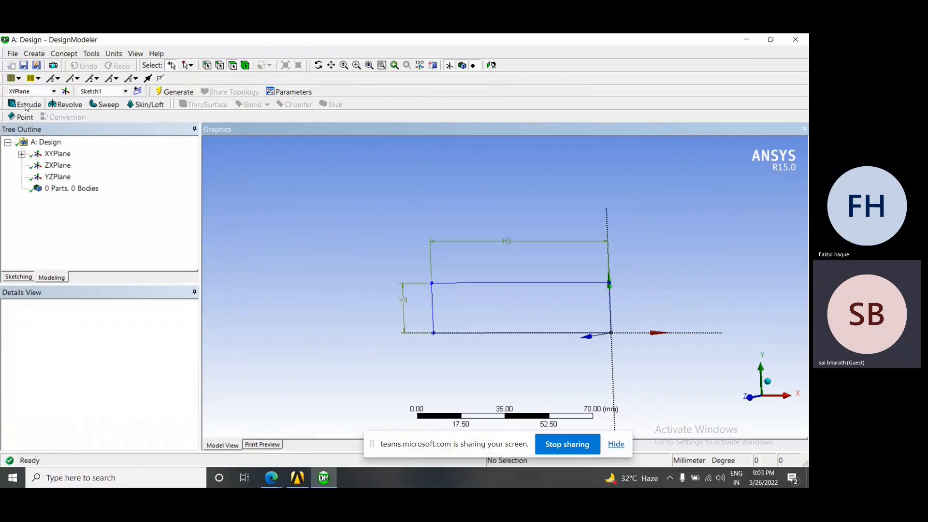
left_click(19, 277)
scroll(413, 273, "down", 3)
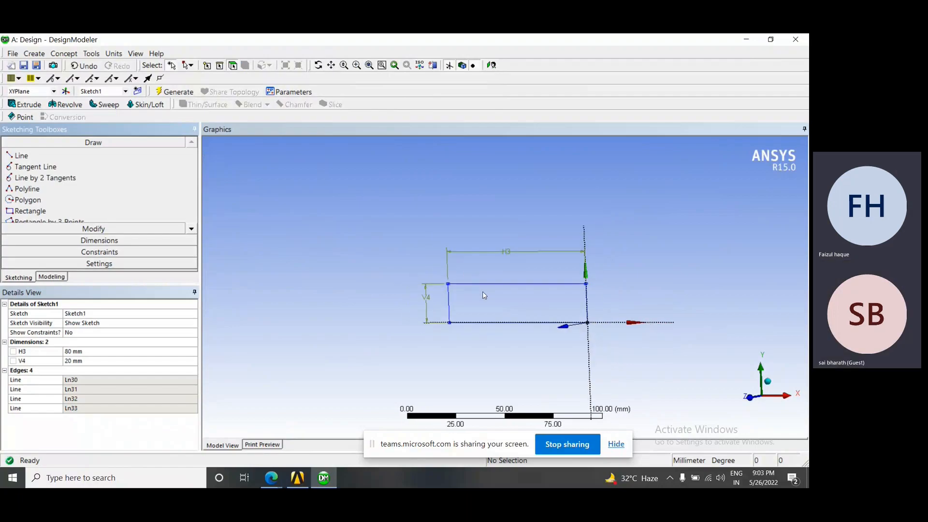
left_click(52, 278)
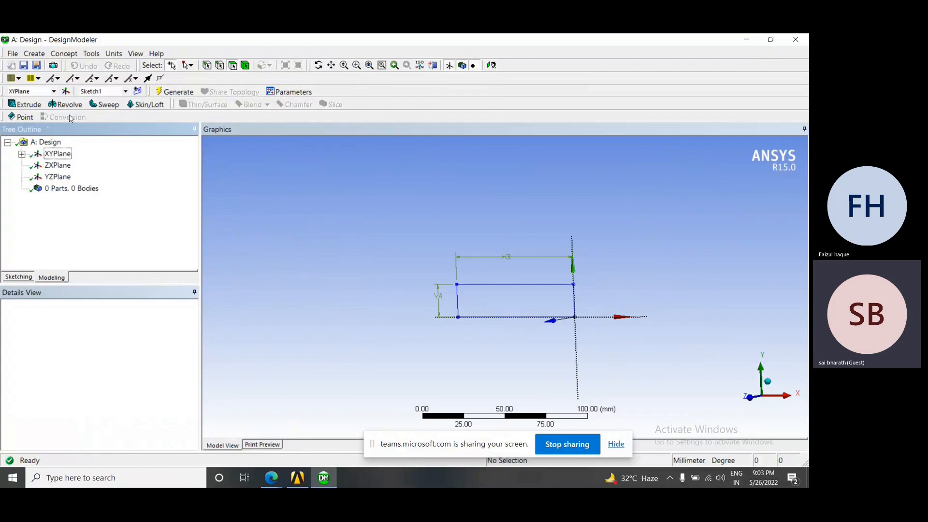
Start an Extrude feature and apply Sketch1 under XYPlane as its geometry
left_click(29, 104)
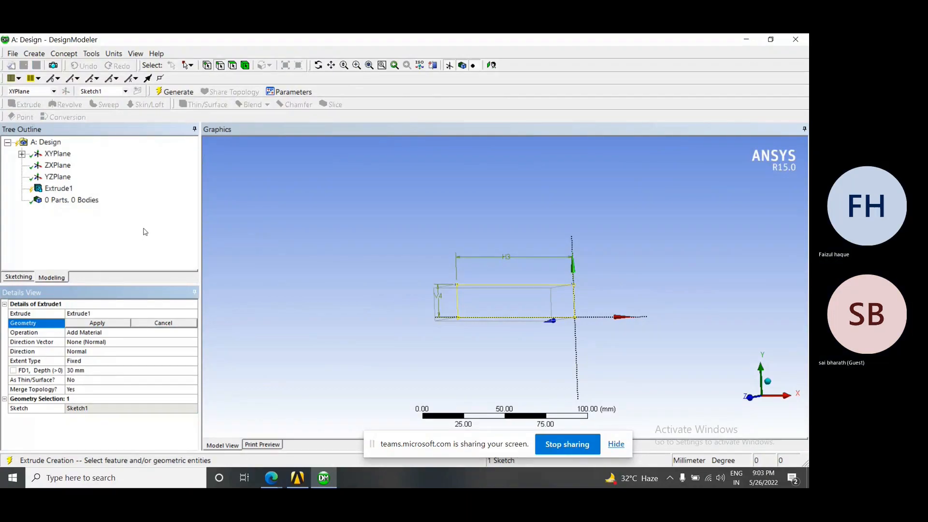
left_click(141, 298)
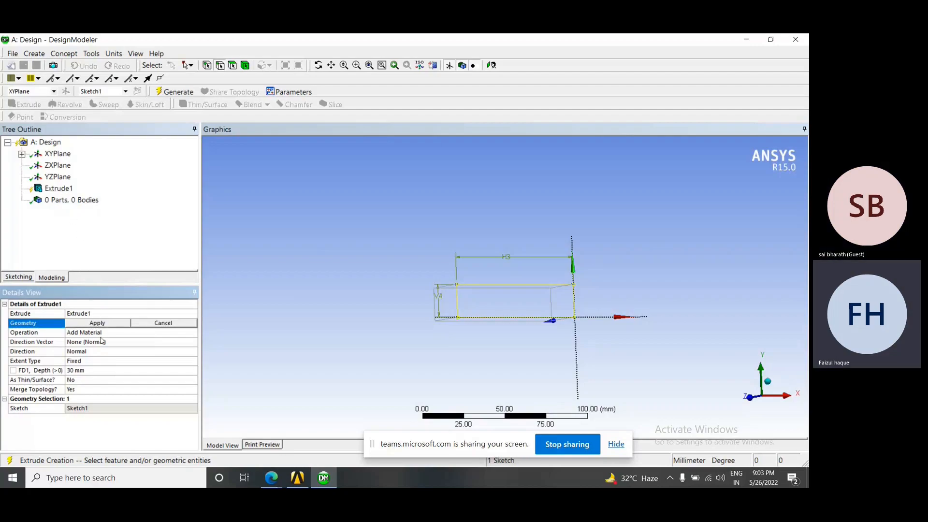
middle_click_drag(418, 280, 464, 309)
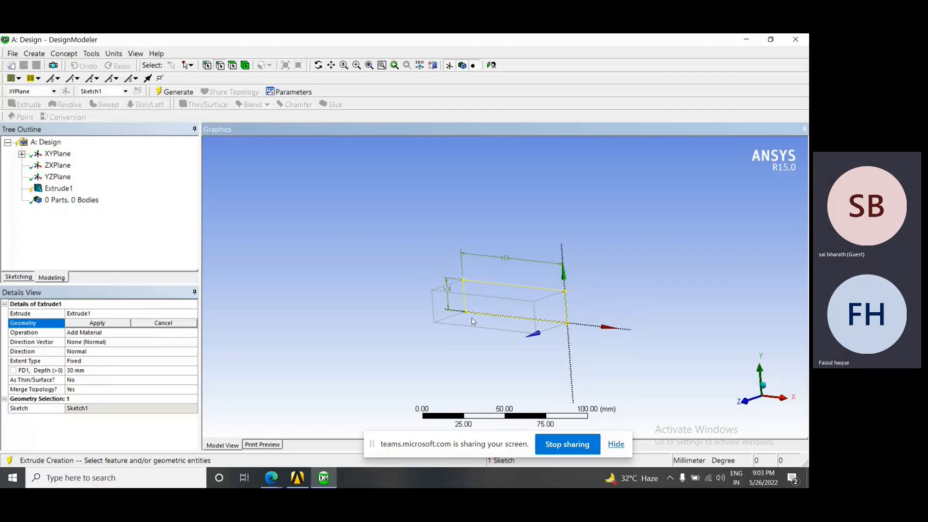
left_click(22, 153)
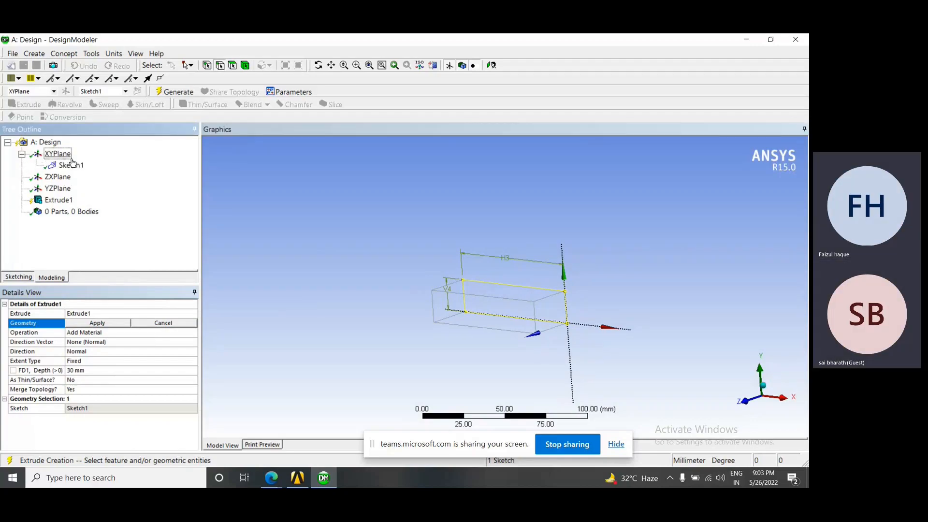
left_click(22, 154)
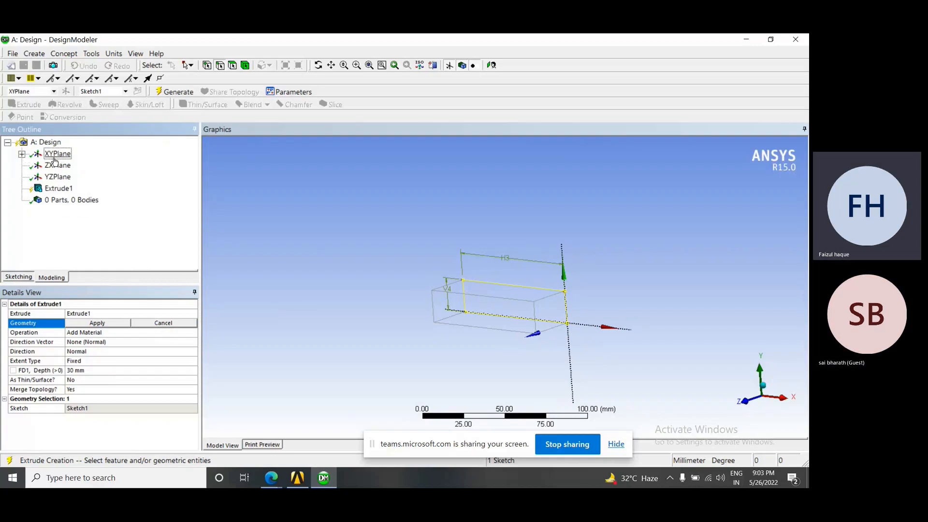
left_click(22, 155)
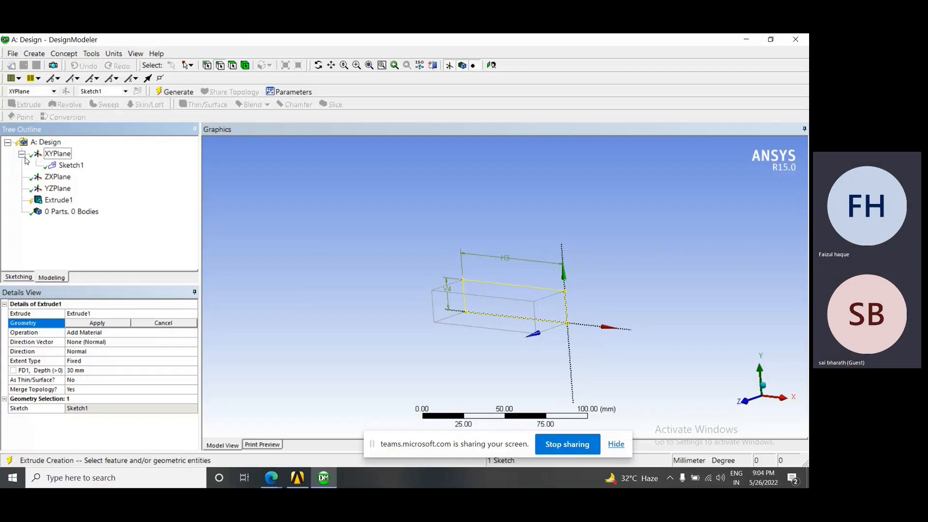
left_click(22, 154)
left_click(22, 154)
left_click(69, 167)
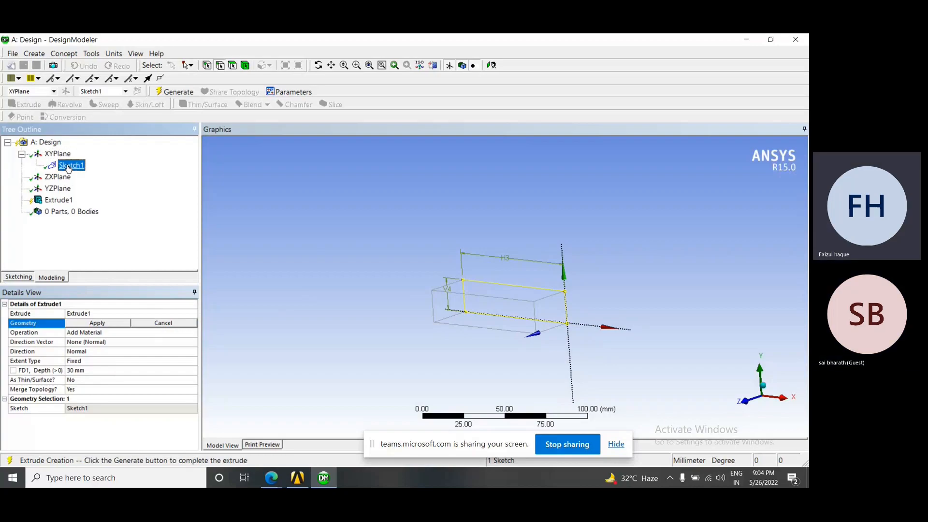
left_click(107, 324)
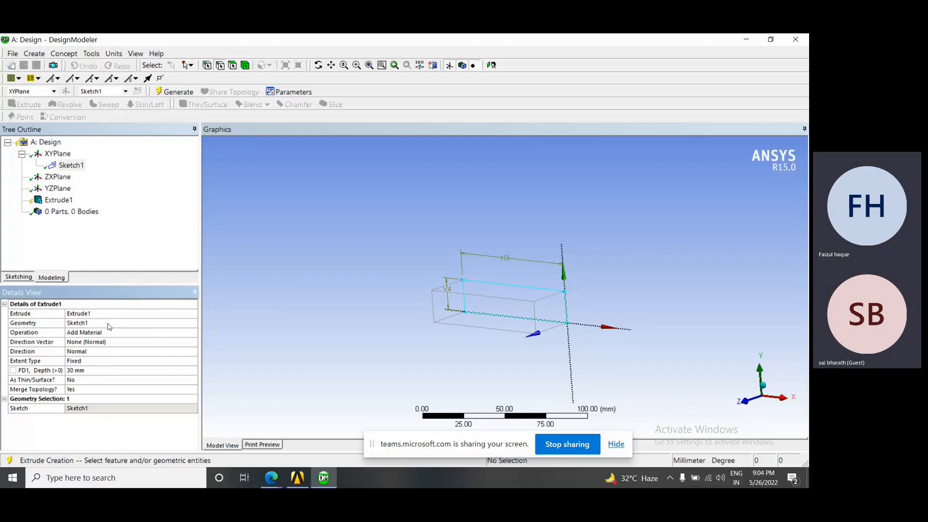
Generate the Add Material extrusion of the rectangle with a 30 mm depth, and inspect the solid
middle_click_drag(580, 322, 498, 353)
scroll(499, 327, "up", 2)
scroll(479, 315, "down", 3)
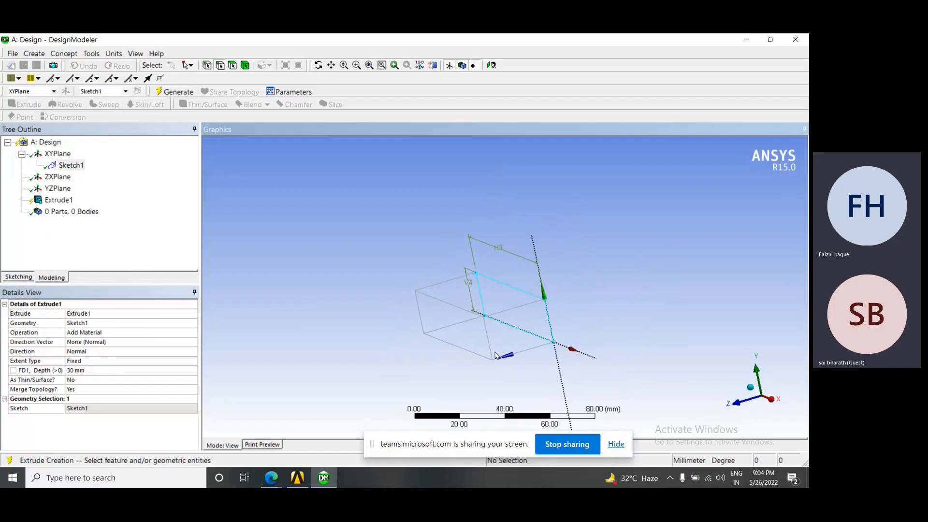
mouse_move(494, 358)
middle_mouse_down()
mouse_move(468, 350)
mouse_move(480, 353)
middle_mouse_up()
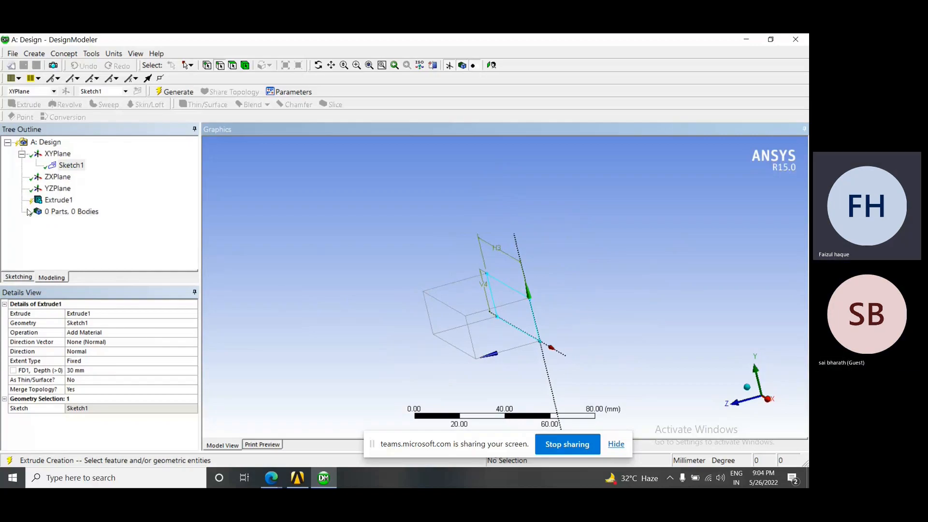
right_click(53, 203)
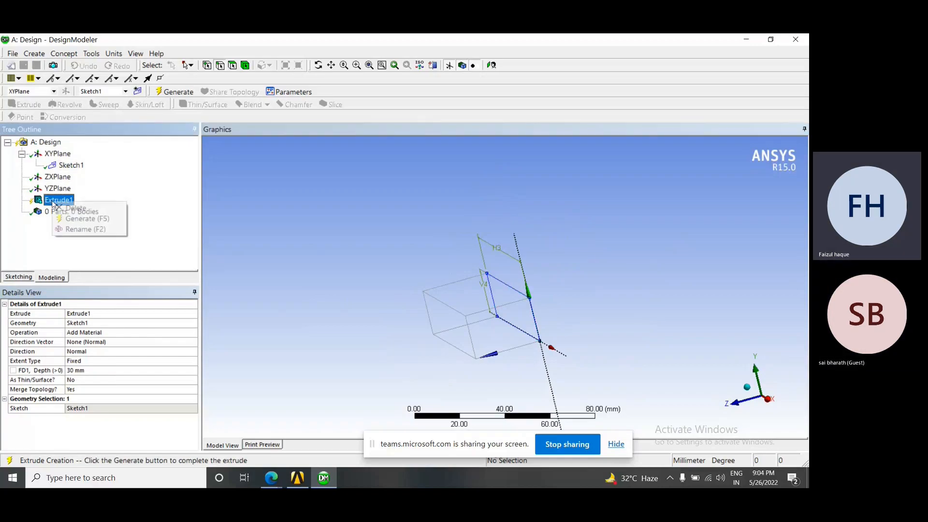
left_click(105, 222)
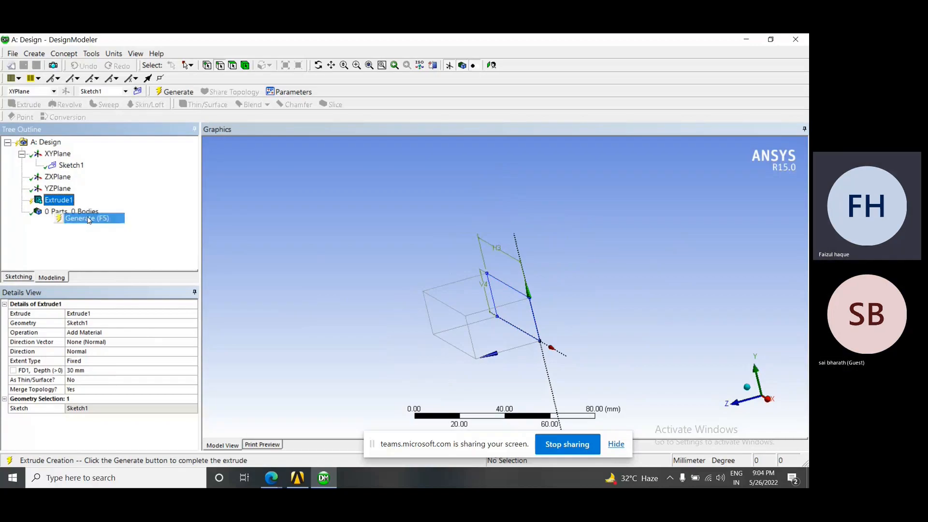
mouse_move(596, 281)
middle_mouse_down()
mouse_move(577, 292)
mouse_move(588, 291)
middle_mouse_up()
mouse_move(523, 295)
middle_mouse_down()
mouse_move(484, 280)
mouse_move(498, 274)
mouse_move(524, 303)
middle_mouse_up()
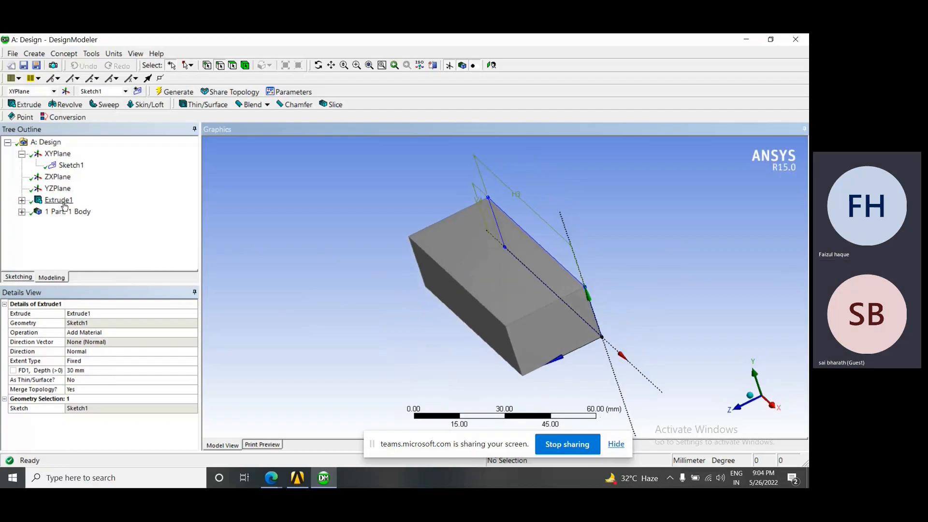
Delete the existing Extrude1 feature from the model, keeping its rectangle sketch
right_click(64, 206)
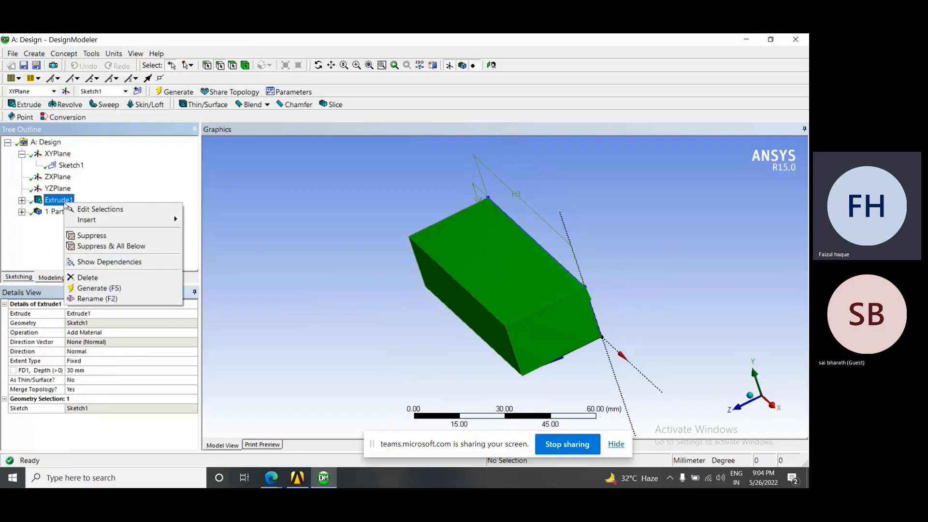
left_click(100, 277)
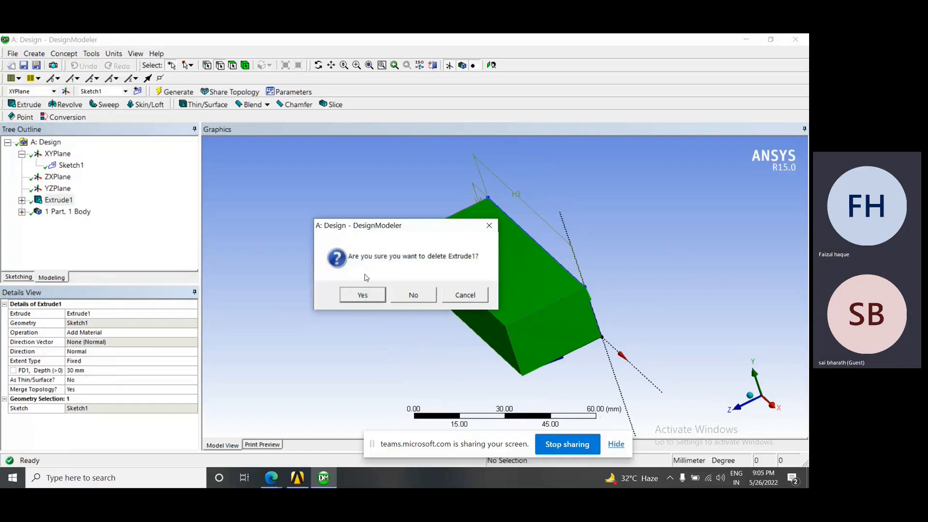
left_click(362, 295)
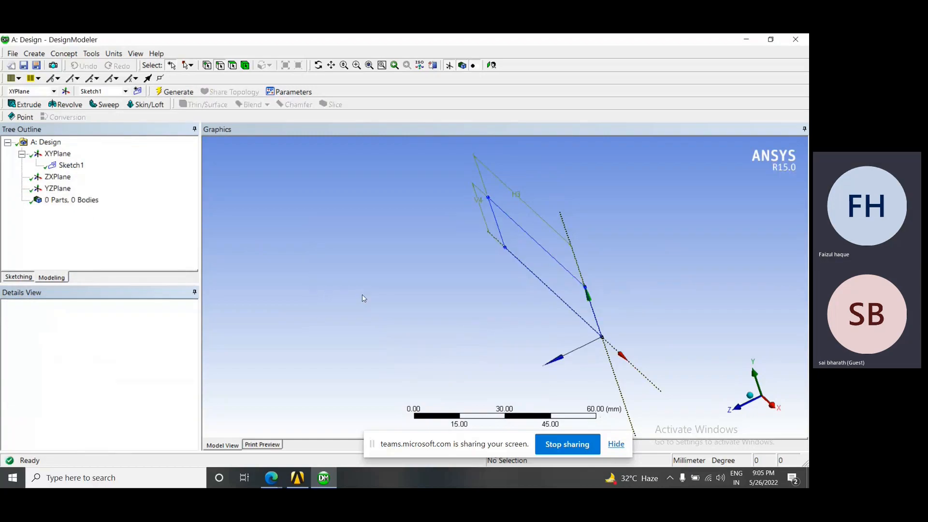
middle_click_drag(417, 295, 495, 286)
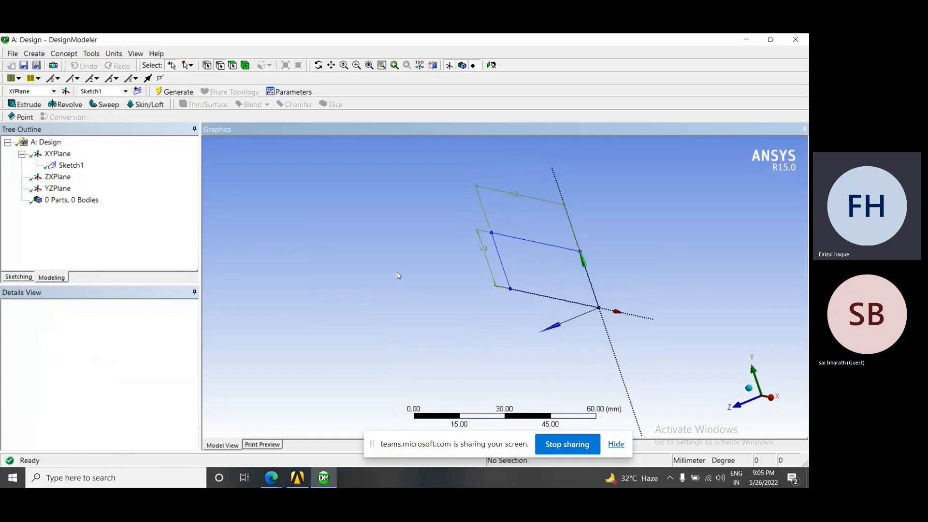
Start a new Extrude feature and apply Sketch1 under XYPlane as its geometry
left_click(26, 104)
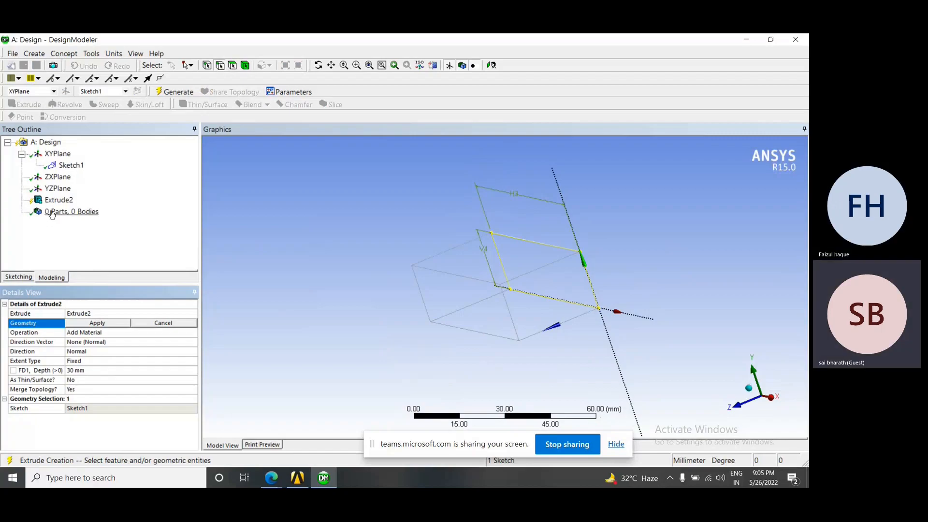
left_click(72, 166)
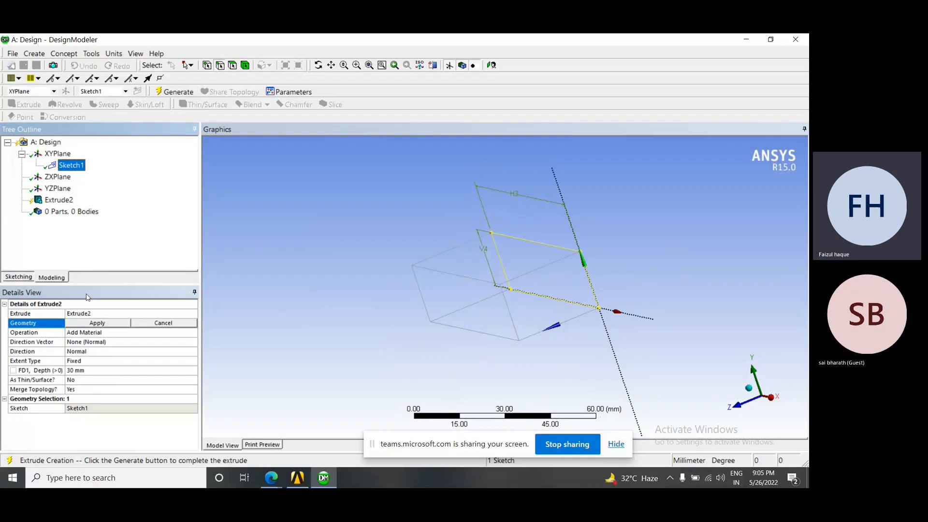
left_click(98, 322)
middle_click_drag(454, 311, 442, 315)
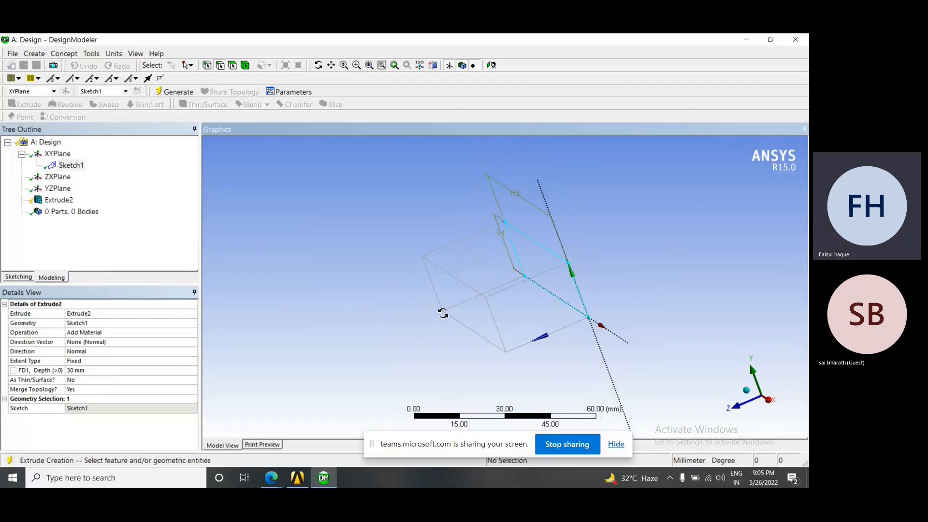
scroll(463, 296, "down", 1)
scroll(464, 296, "down", 1)
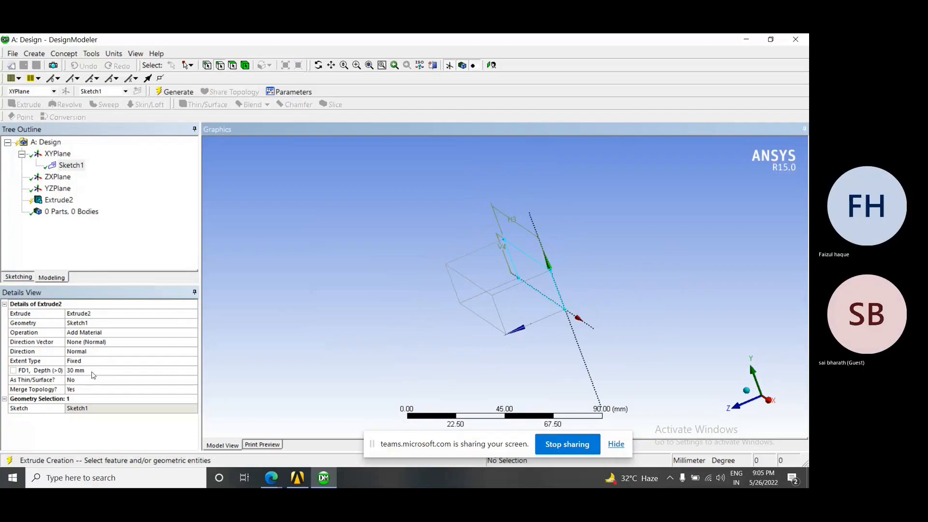
Set the new extrusion's depth to 80 mm and inspect the preview
left_click(63, 372)
type("80")
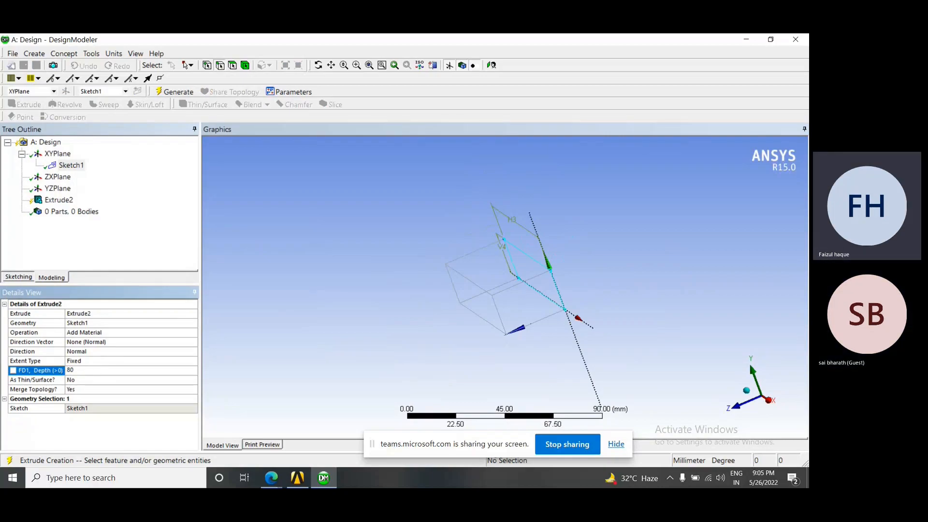
key("Return")
middle_click_drag(451, 315, 330, 359)
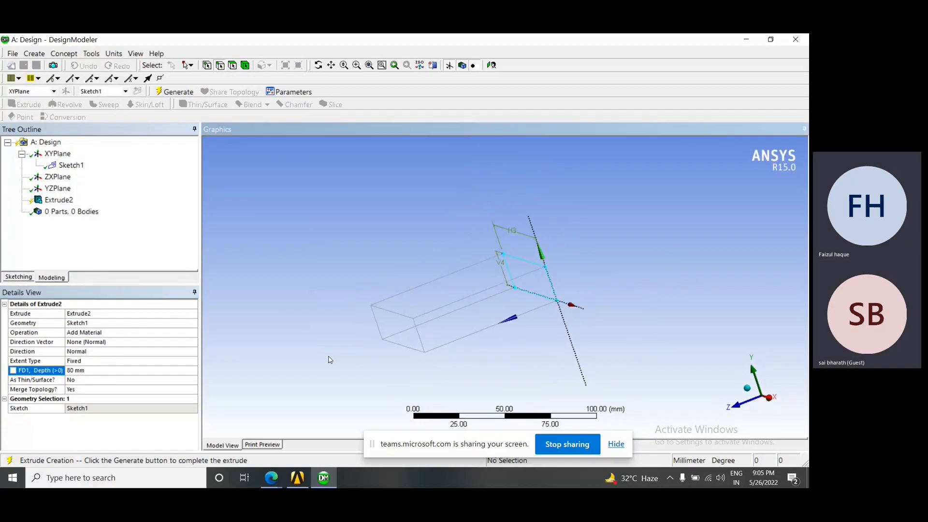
Set the extrusion depth to 200 mm and generate the solid
left_click(97, 370)
type("200")
key("Return")
scroll(363, 353, "down", 2)
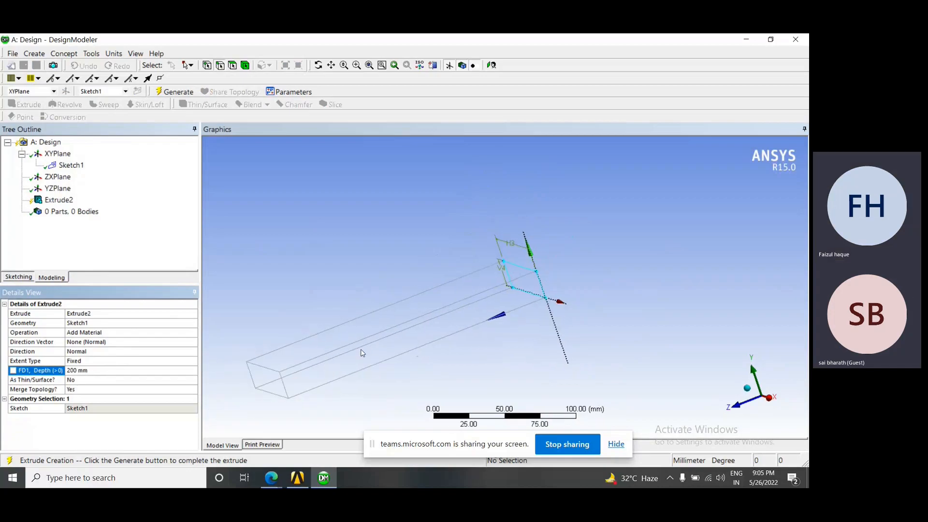
right_click(62, 205)
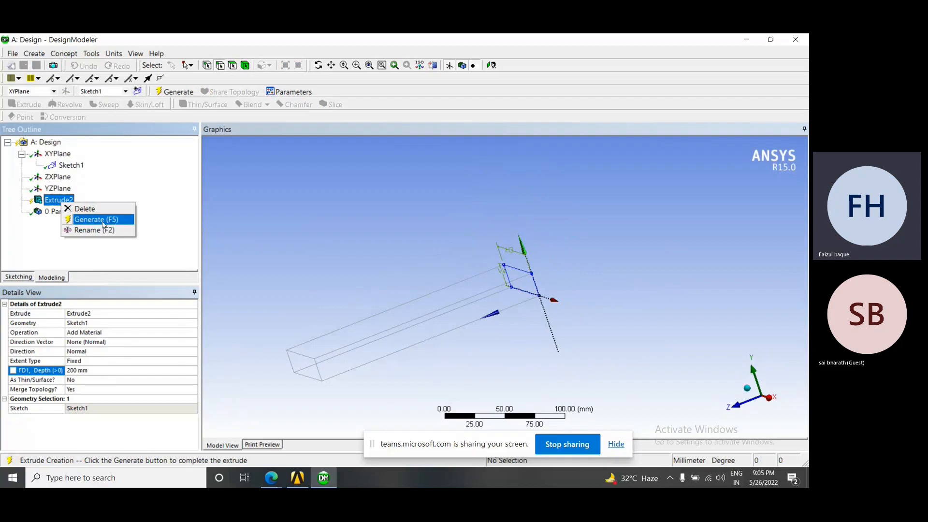
left_click(141, 171)
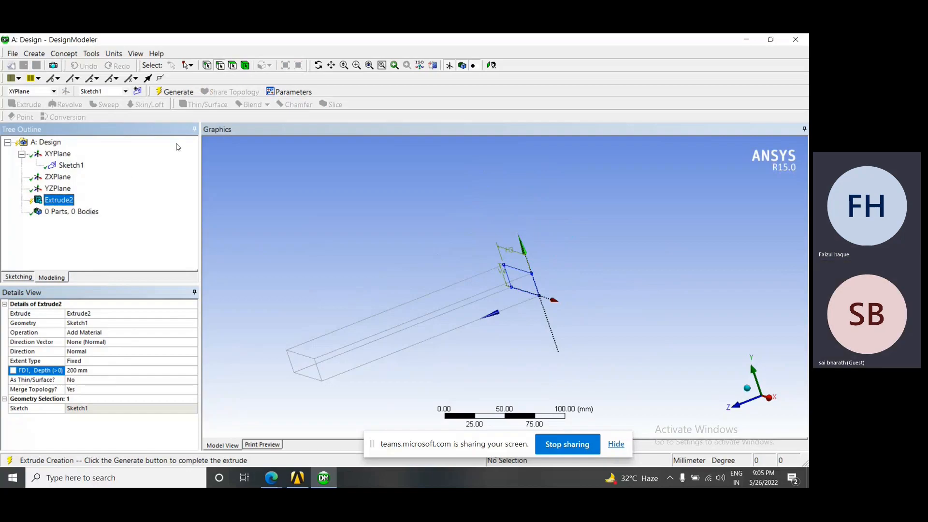
left_click(182, 92)
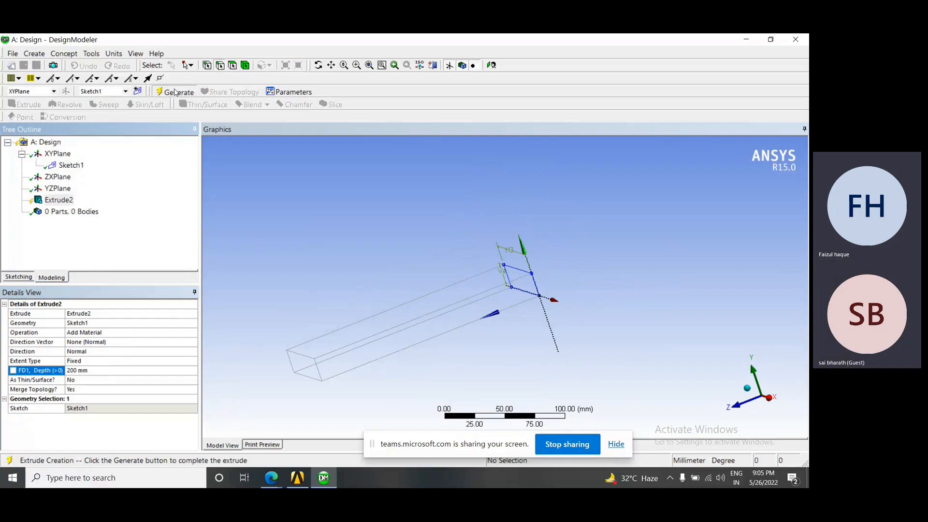
scroll(532, 294, "up", 3)
middle_click_drag(498, 325, 466, 344)
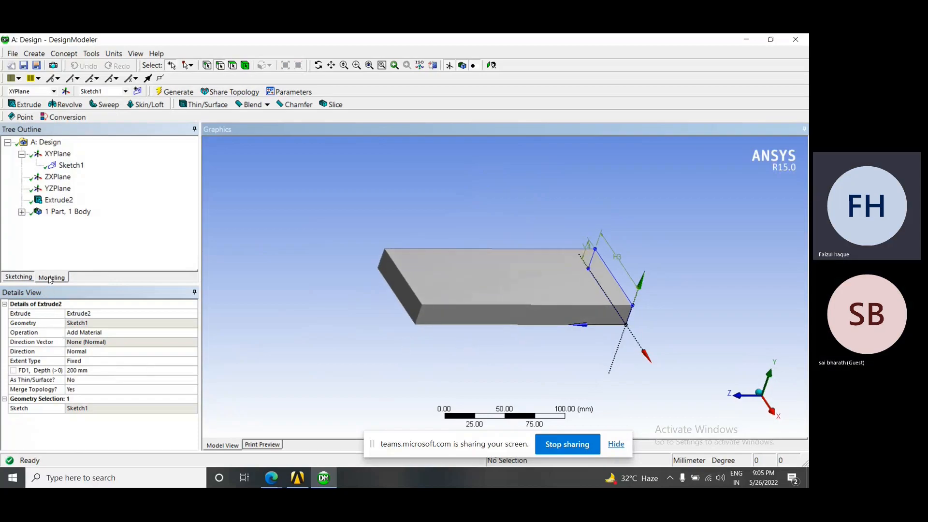
Set the depth of the Extrude2 feature to 300 mm and regenerate the solid
left_click(99, 370)
type("300")
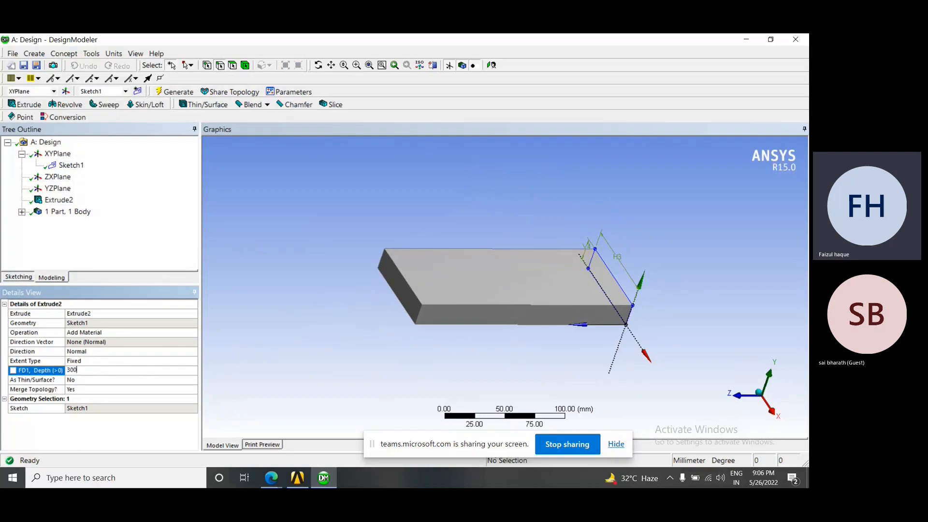
key("Return")
left_click(54, 202)
right_click(54, 203)
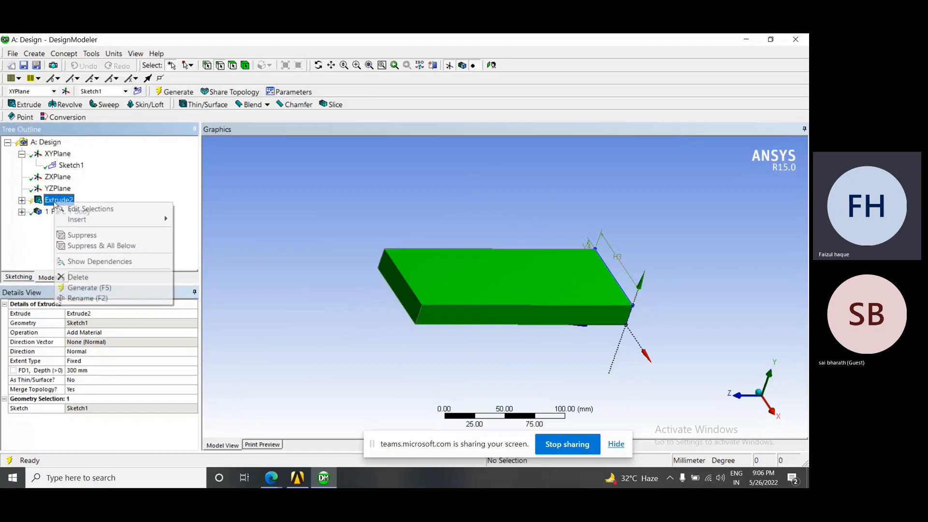
left_click(105, 292)
middle_click_drag(381, 280, 488, 321)
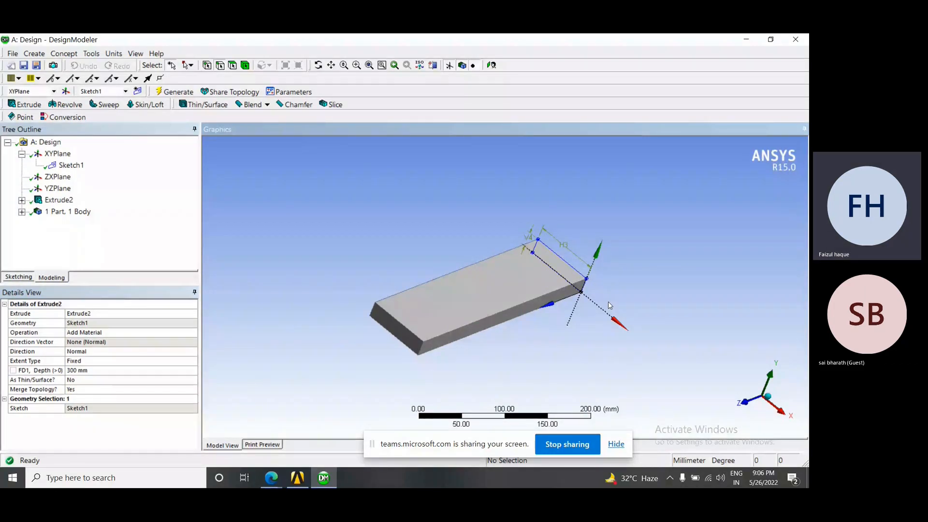
middle_click_drag(608, 301, 572, 318)
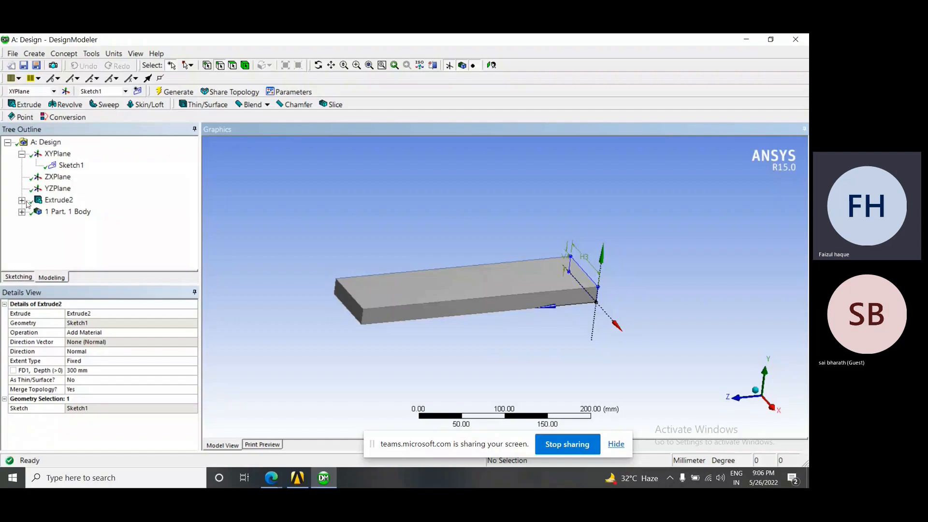
Expand Extrude2 in the design tree, examine the details of its Sketch1, and collapse it again
double_click(46, 203)
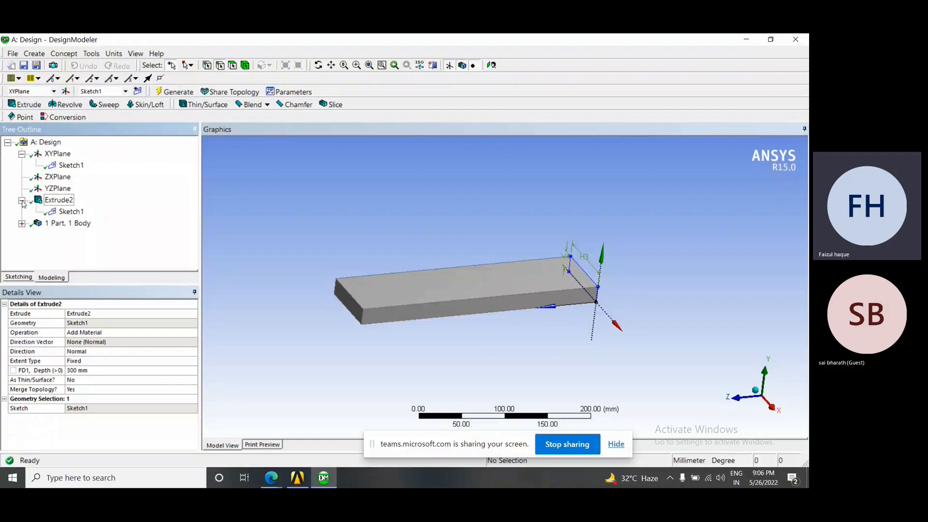
left_click(72, 213)
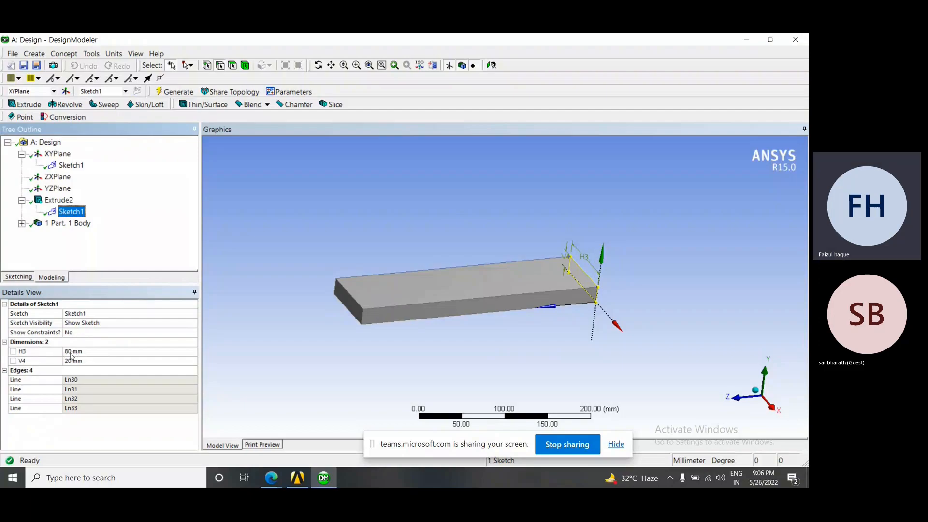
left_click(22, 200)
mouse_move(382, 277)
middle_mouse_down()
mouse_move(391, 262)
mouse_move(379, 280)
middle_mouse_up()
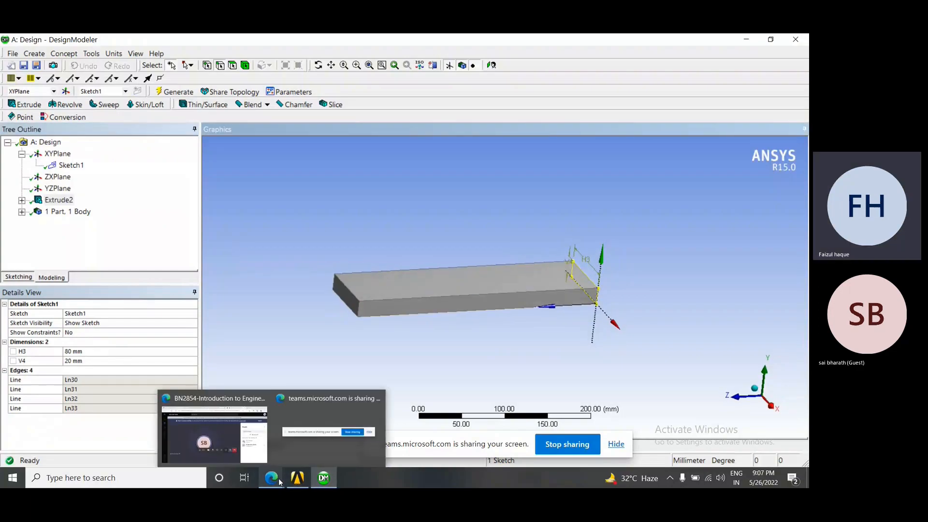
Switch to the Microsoft Teams meeting in the browser to check it, and return to DesignModeler
mouse_move(271, 478)
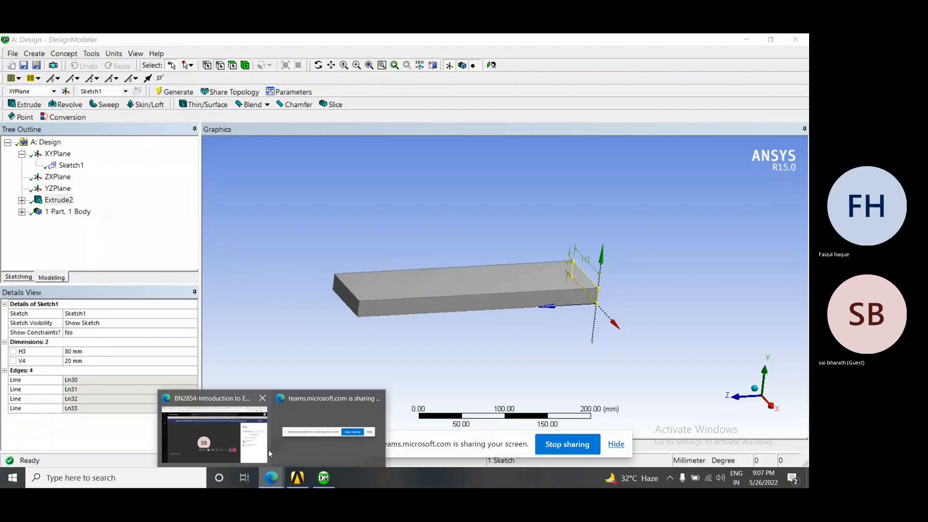
left_click(268, 449)
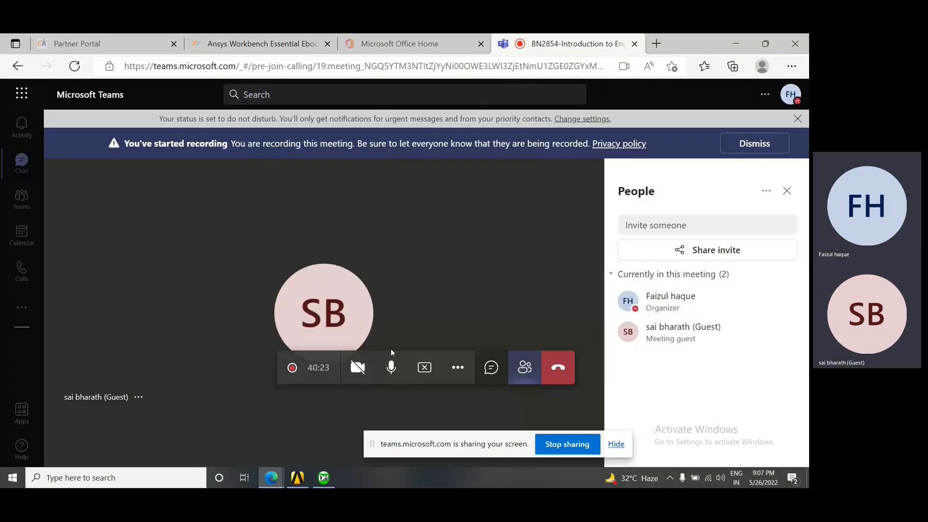
left_click(325, 479)
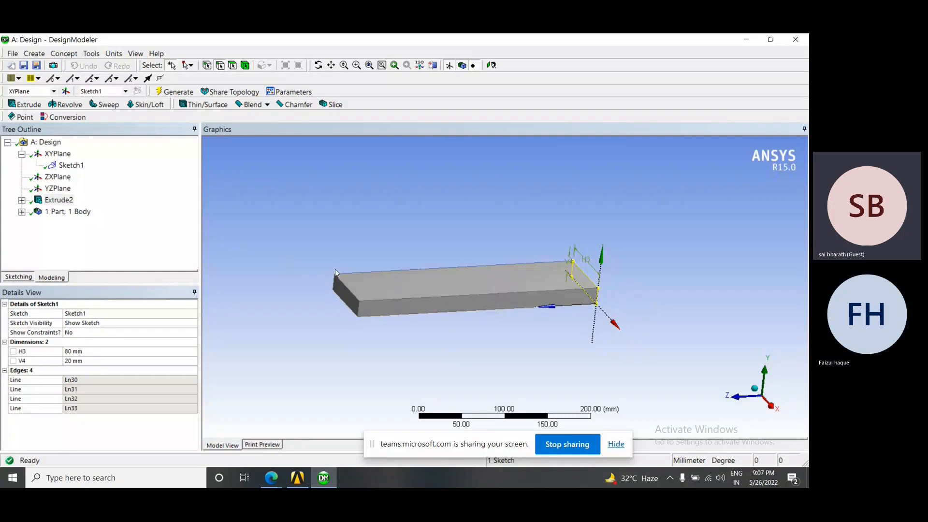
left_click(131, 199)
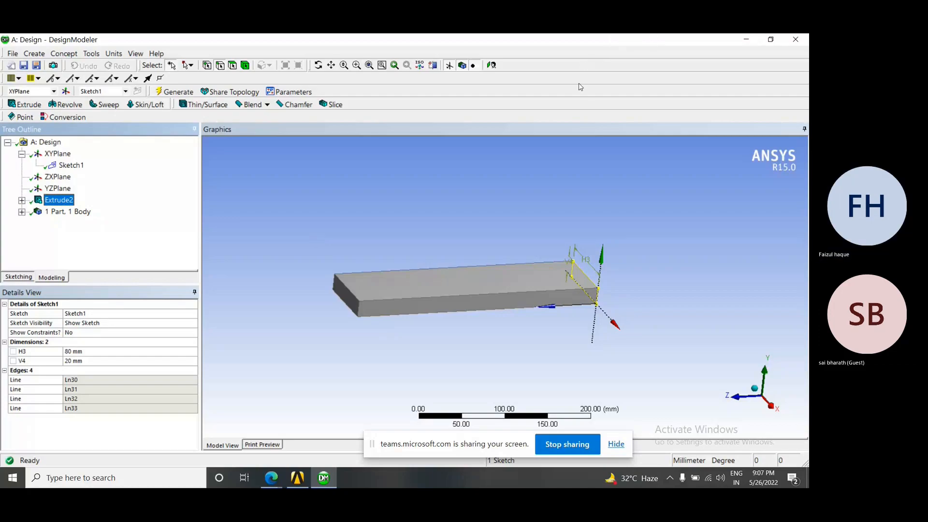
Close DesignModeler and, from the Workbench project, open the Static Structural system's Model cell in Mechanical
left_click(794, 40)
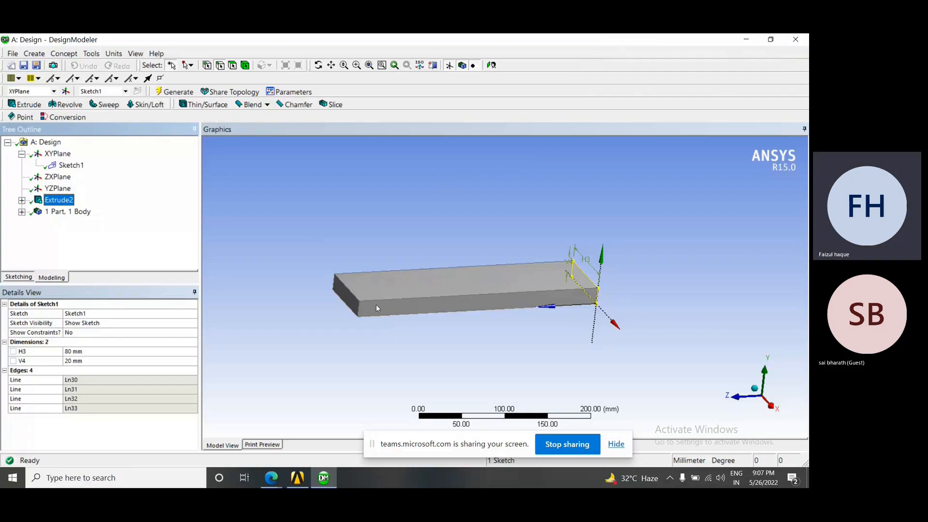
mouse_move(299, 483)
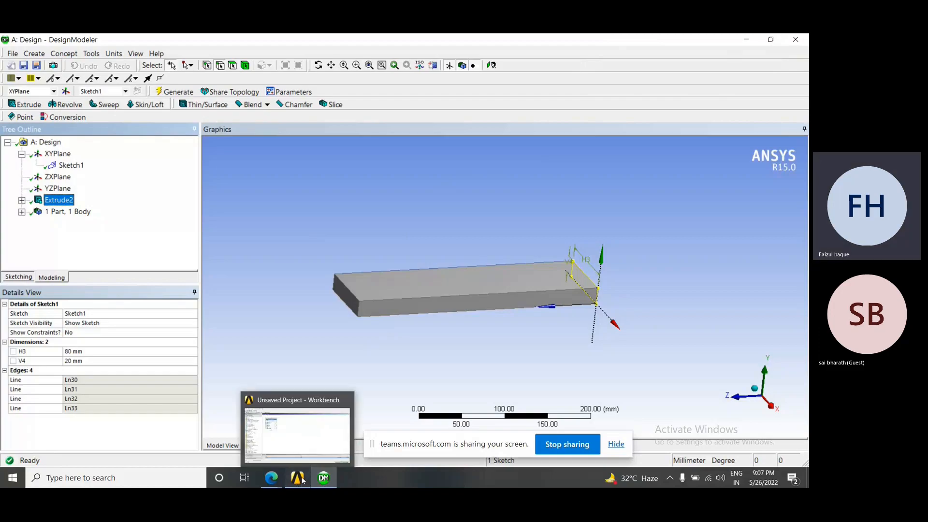
left_click(302, 479)
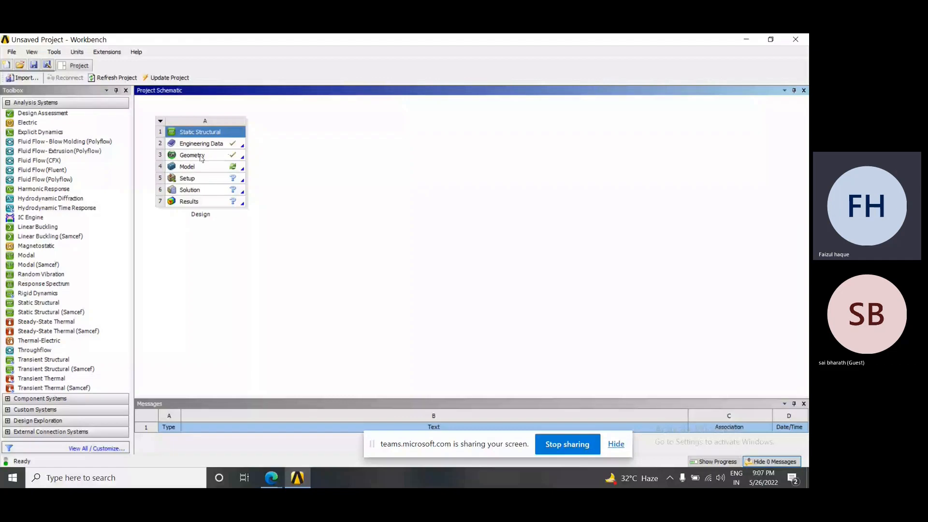
right_click(194, 170)
left_click(233, 176)
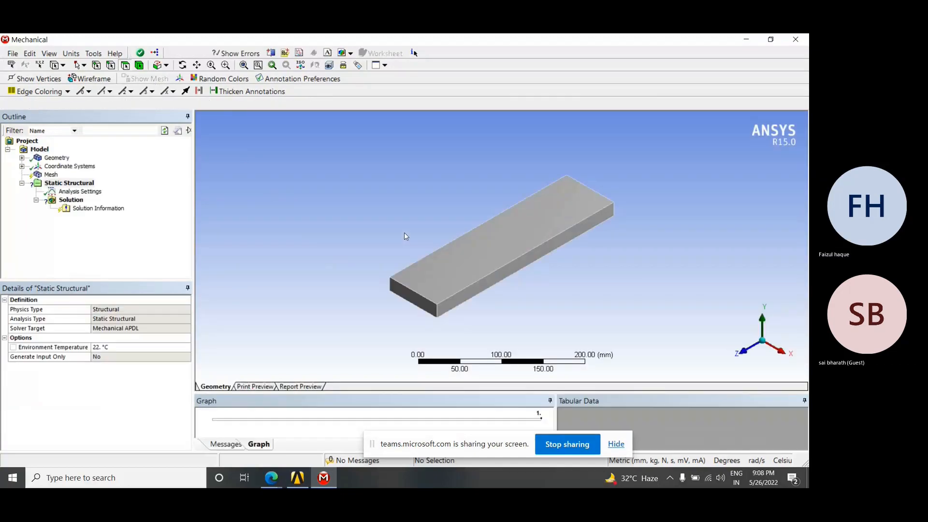
Examine the imported plate from several angles in Mechanical and expand the Geometry branch of the model outline
middle_click_drag(502, 265, 483, 277)
middle_click_drag(535, 295, 510, 287)
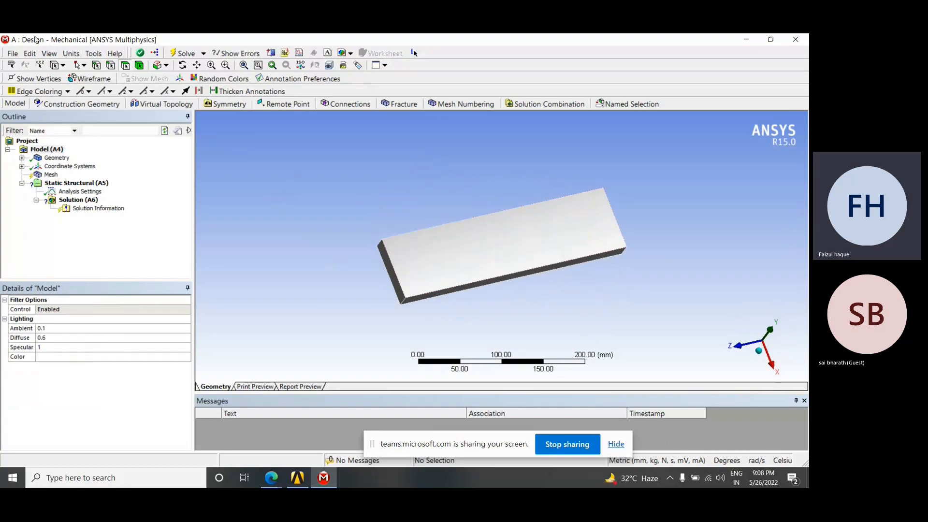
middle_click_drag(433, 256, 400, 232)
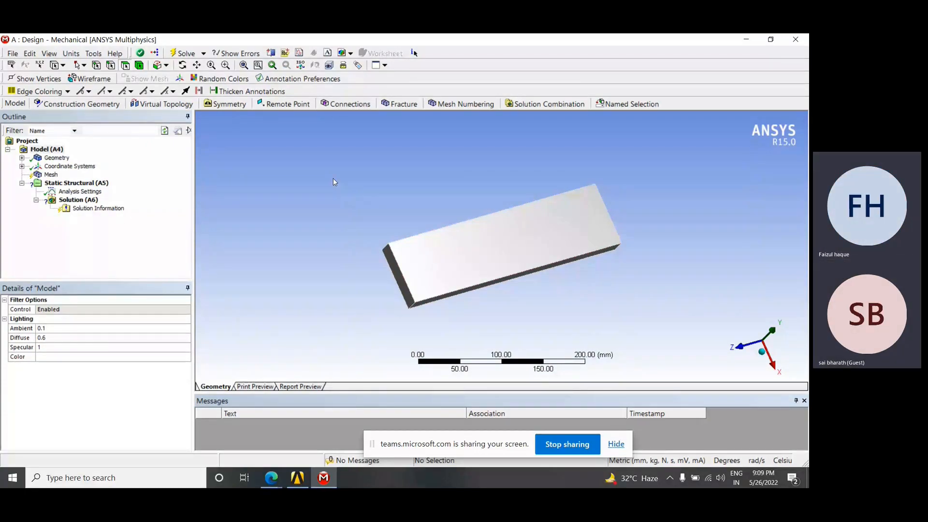
left_click(30, 53)
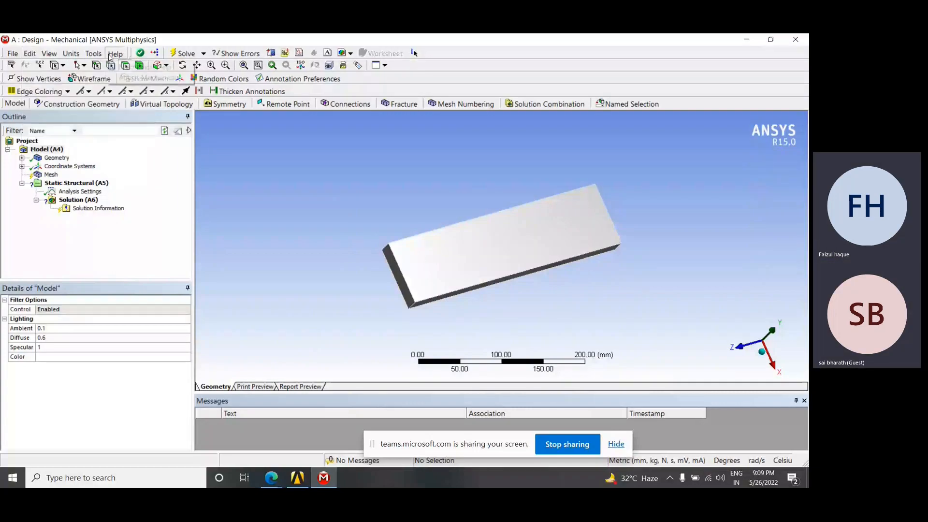
left_click(320, 176)
mouse_move(379, 223)
middle_mouse_down()
mouse_move(403, 195)
mouse_move(387, 220)
middle_mouse_up()
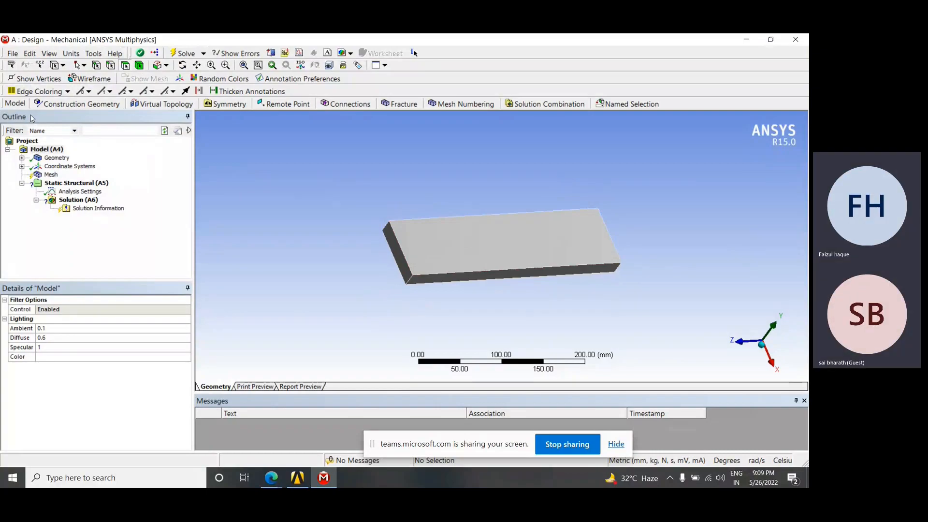
middle_click_drag(460, 239, 440, 252)
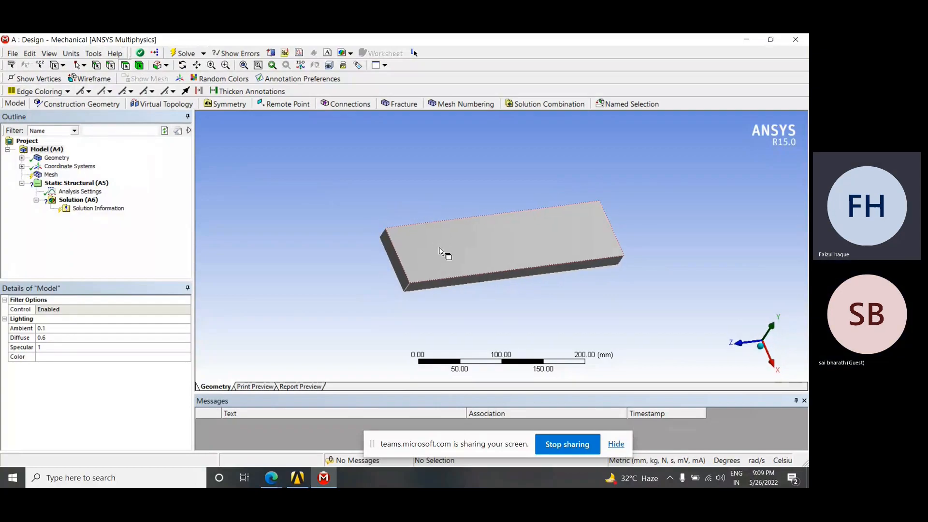
left_click(22, 158)
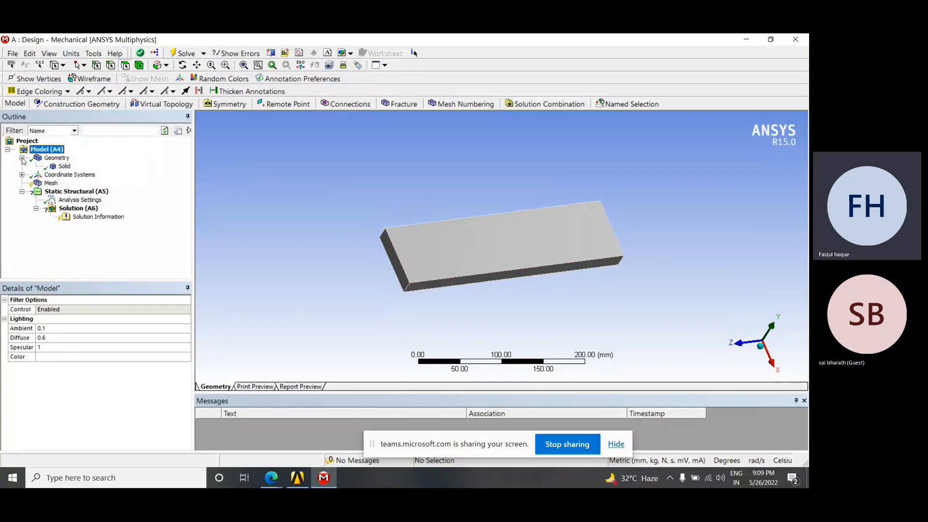
Examine the details of the Solid body and the Geometry branch, and check the contents of Coordinate Systems
left_click(65, 167)
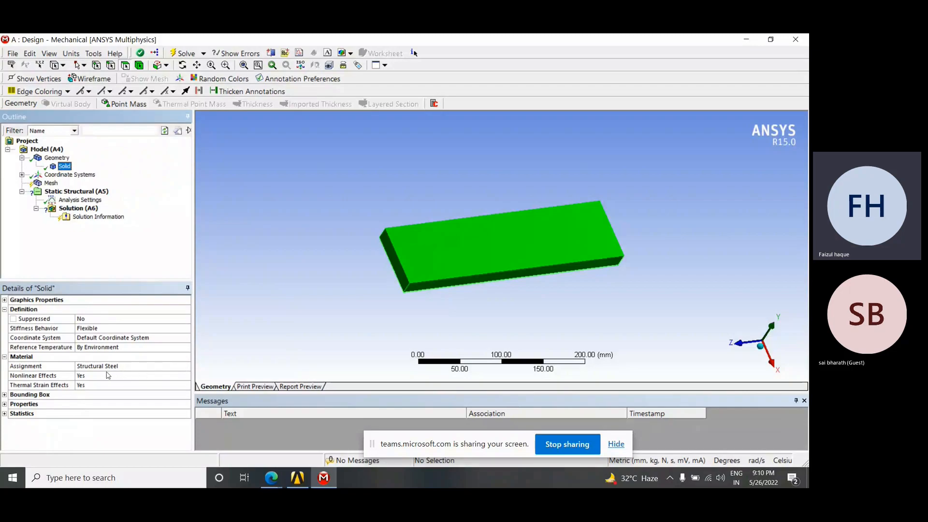
left_click(4, 310)
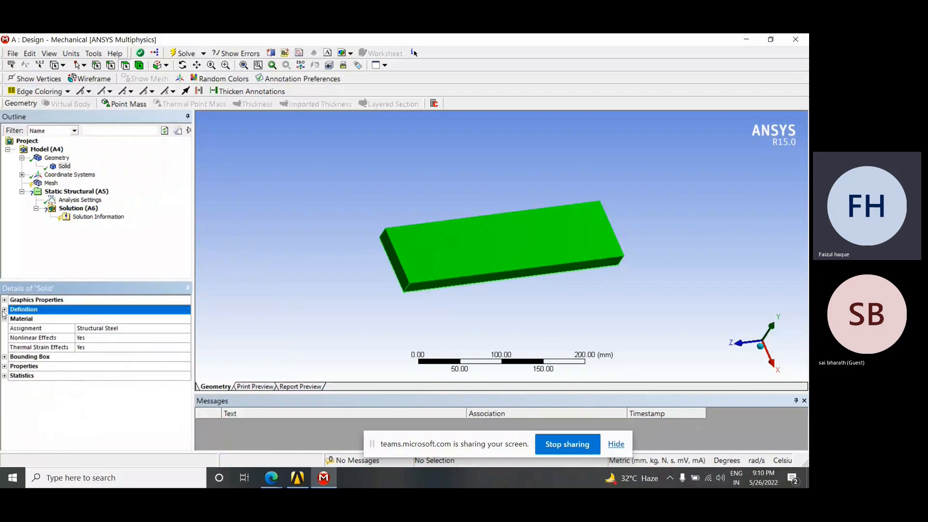
left_click(21, 158)
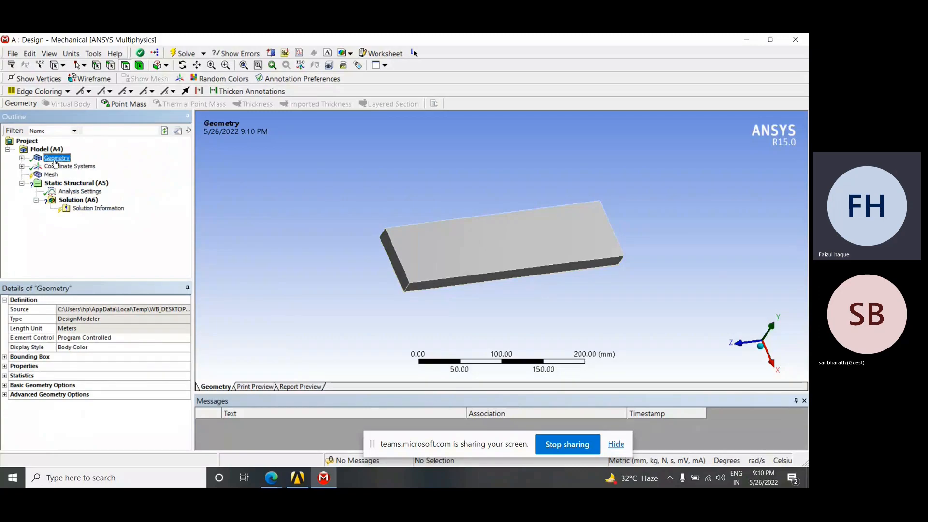
left_click(22, 167)
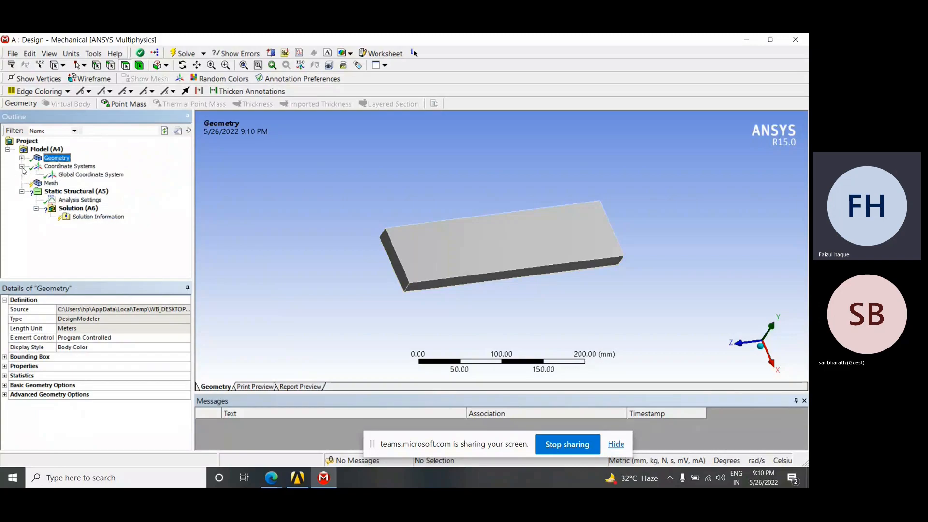
left_click(22, 167)
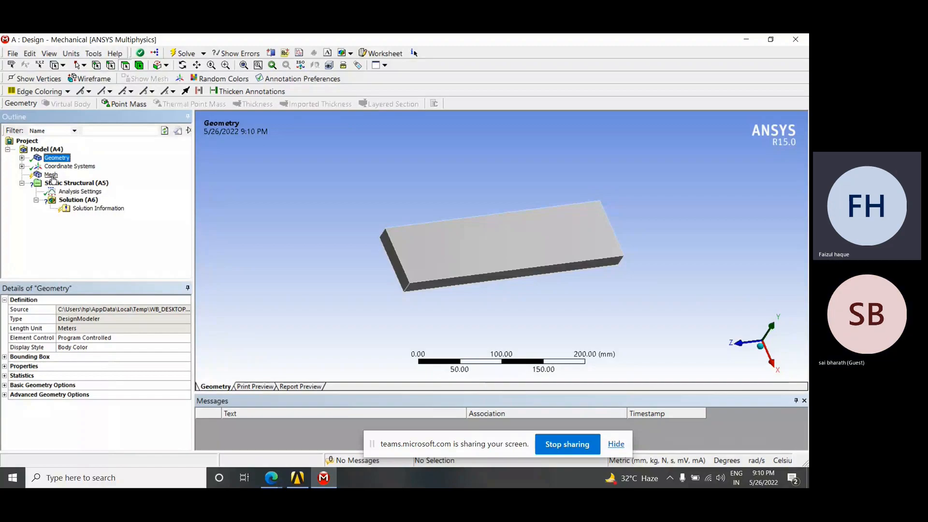
Examine the default Mesh settings and pick the plate's top and end faces to point them out
left_click(50, 175)
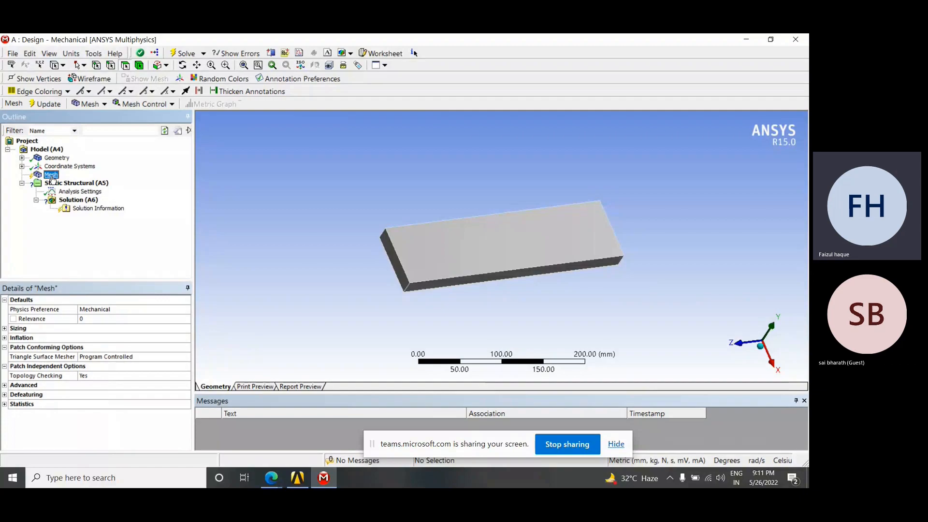
left_click(455, 256)
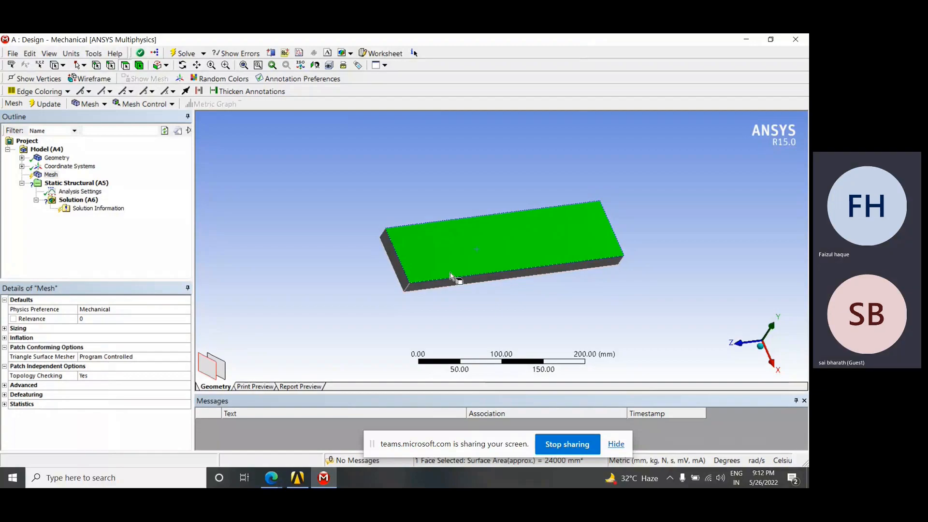
left_click(402, 268)
left_click(438, 263)
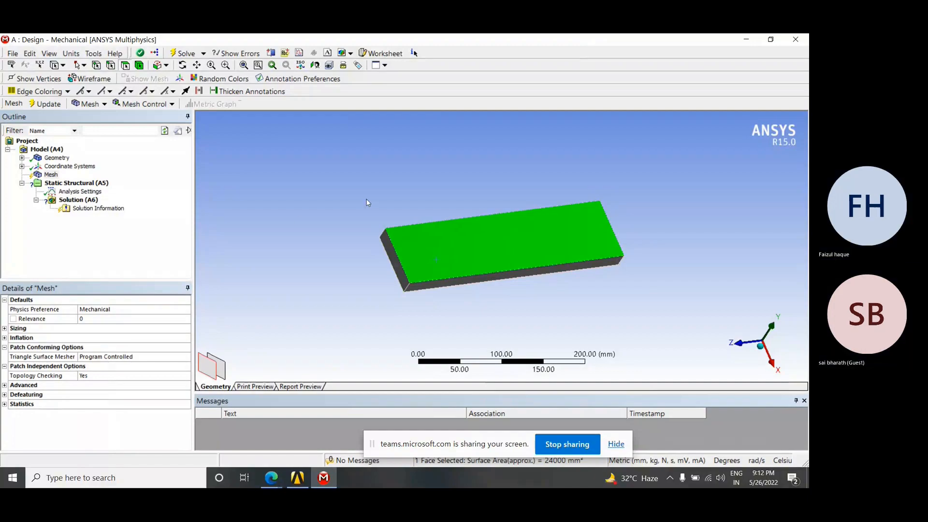
Generate the mesh for the plate with the default settings and inspect it up close
left_click(50, 176)
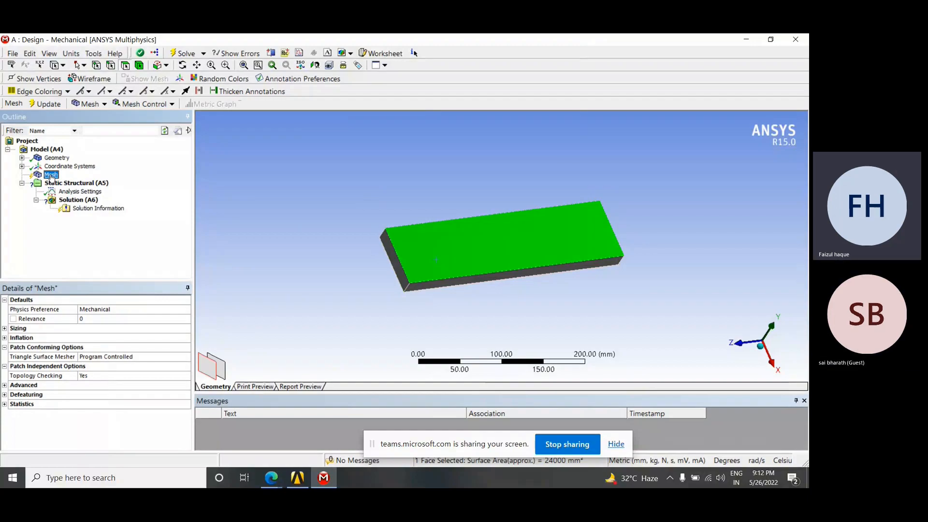
right_click(52, 177)
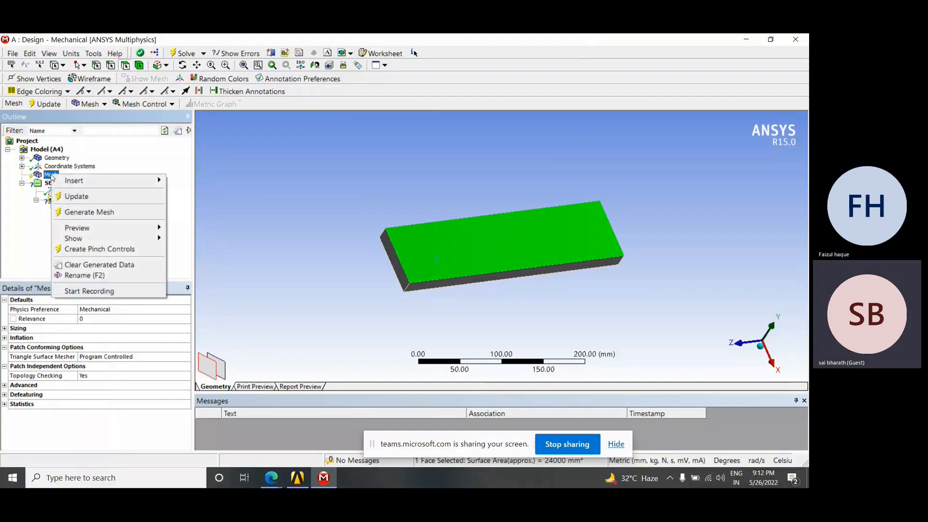
left_click(91, 215)
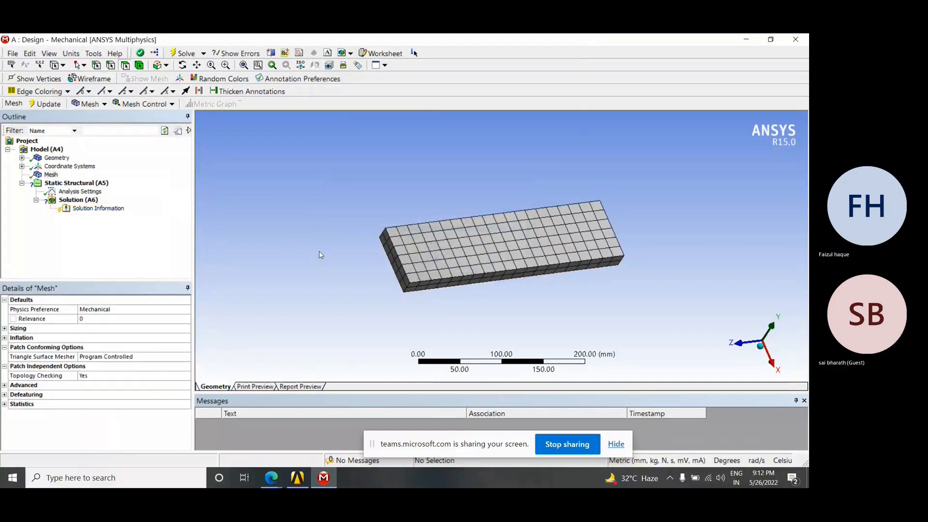
scroll(492, 261, "up", 3)
middle_click_drag(468, 272, 322, 217)
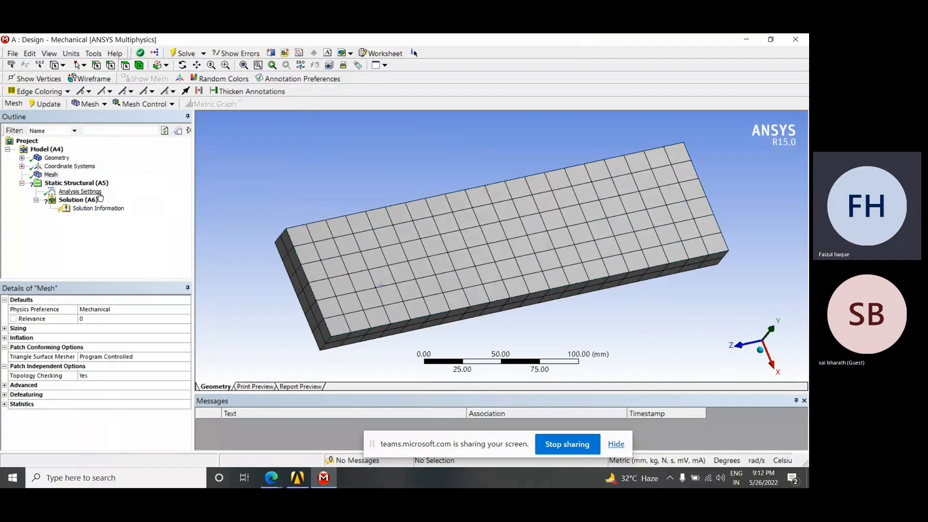
Check the node and element counts in the mesh statistics, and collapse the statistics again
right_click(57, 176)
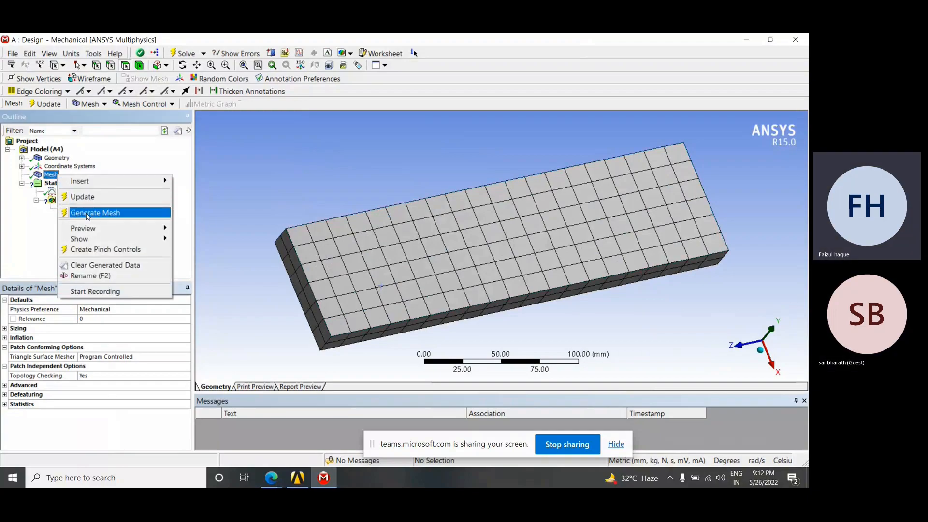
left_click(16, 222)
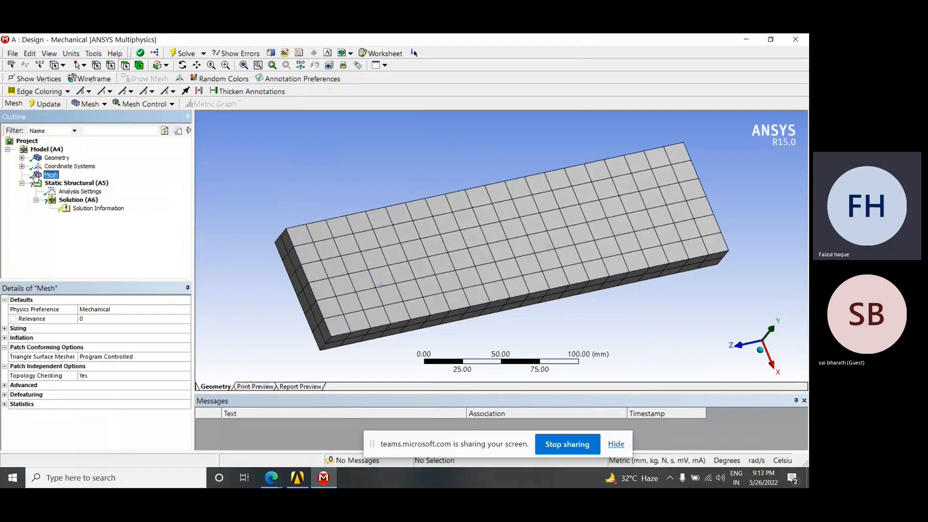
left_click(48, 176)
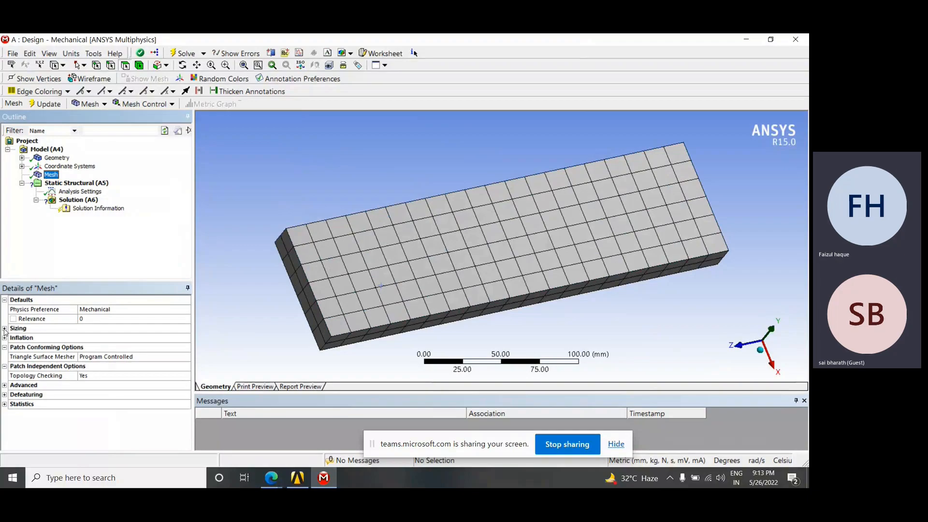
left_click(5, 405)
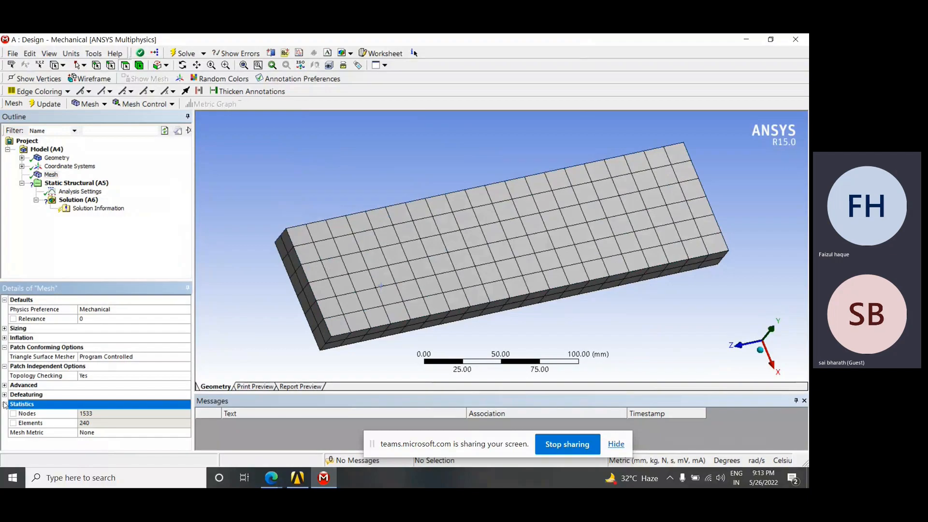
left_click(4, 405)
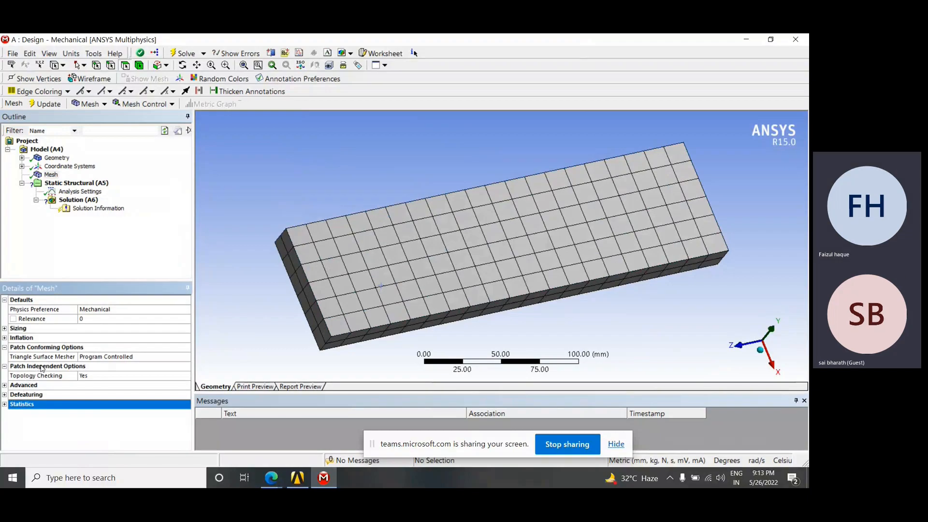
Generate the mesh again with the same settings and view the plate from a slightly different angle
right_click(51, 176)
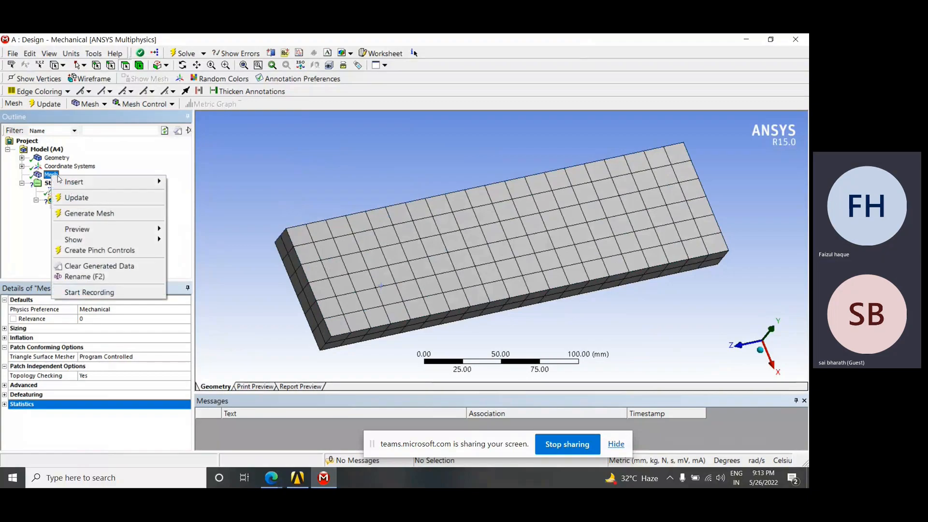
left_click(75, 214)
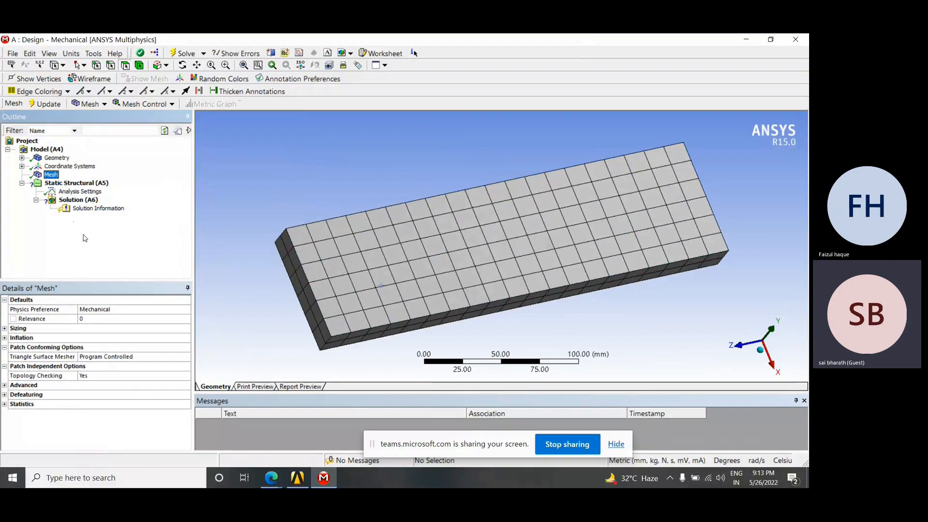
middle_click_drag(408, 292, 214, 240)
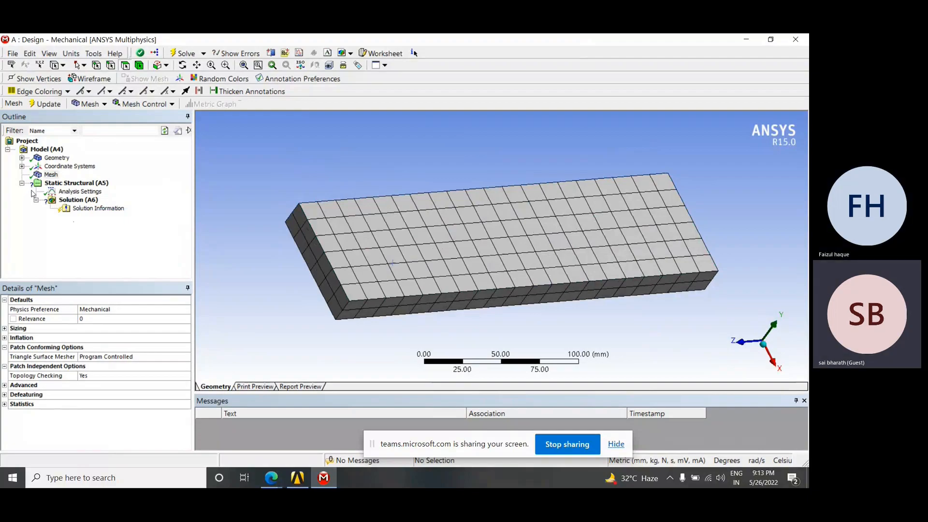
Review the loads and supports available for insertion under Static Structural without choosing any
right_click(68, 186)
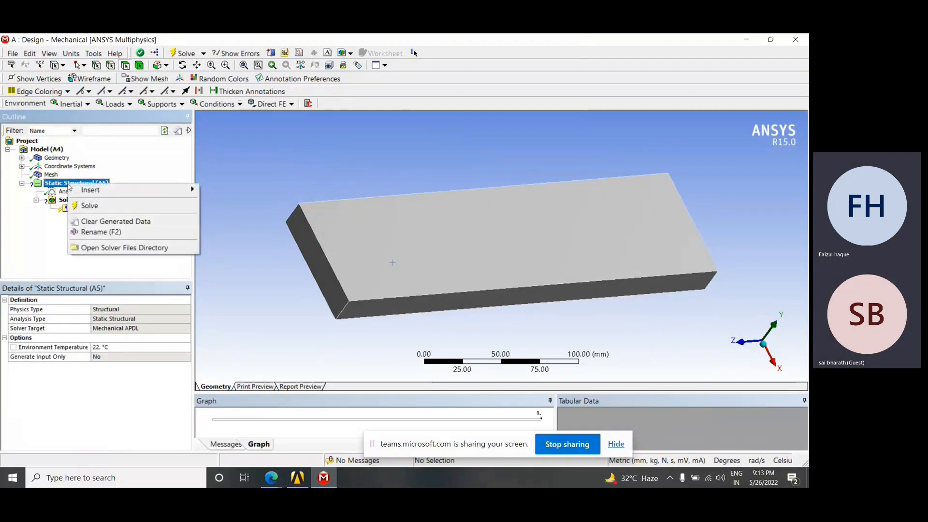
mouse_move(111, 195)
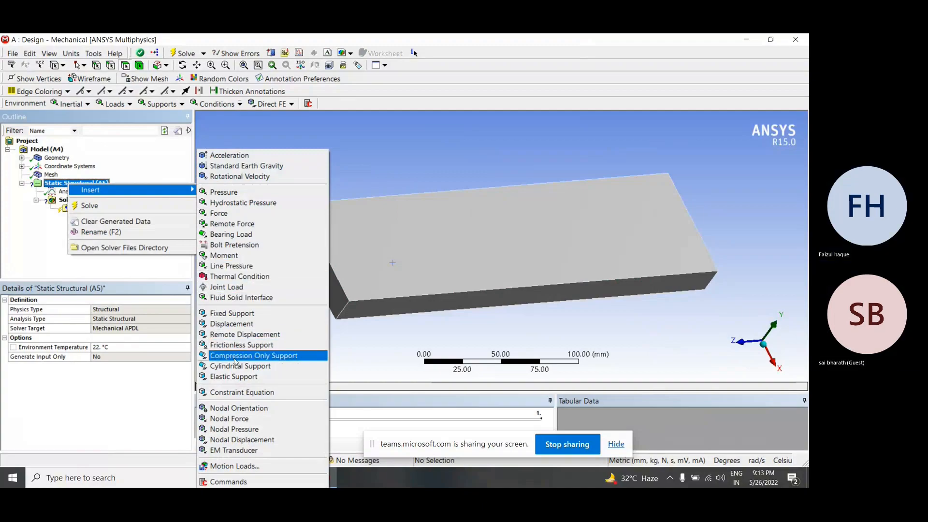
left_click(370, 138)
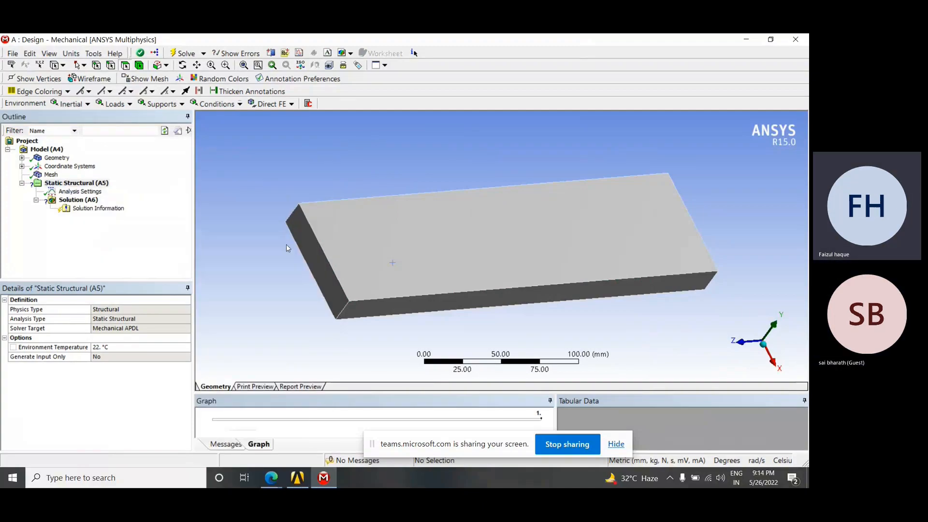
mouse_move(390, 276)
middle_mouse_down()
mouse_move(398, 261)
mouse_move(401, 270)
middle_mouse_up()
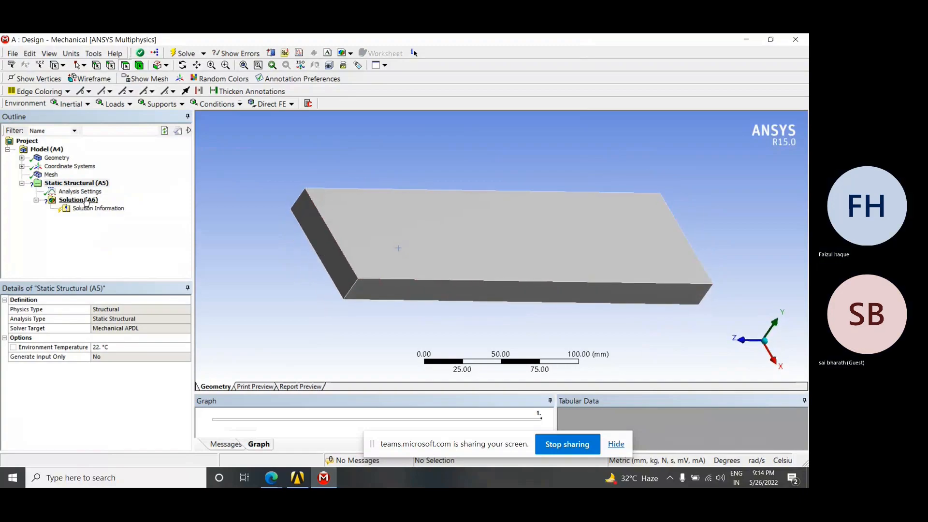
Insert a Force load under Static Structural and move the screen-sharing bar clear of the status area
right_click(66, 184)
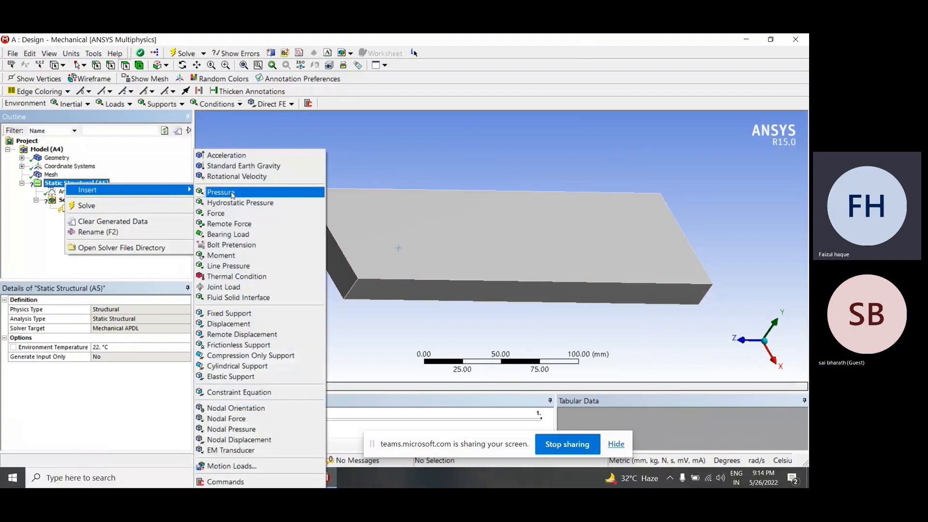
left_click(226, 215)
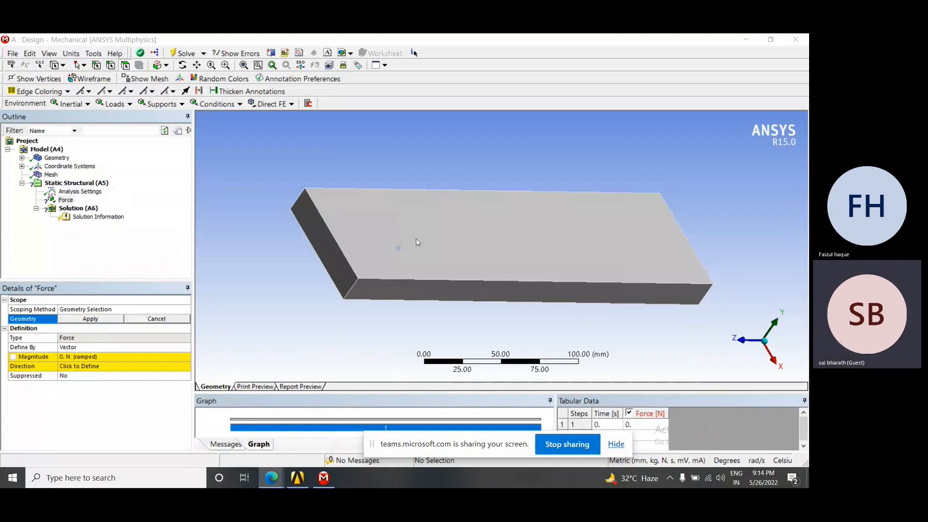
left_click_drag(443, 447, 557, 69)
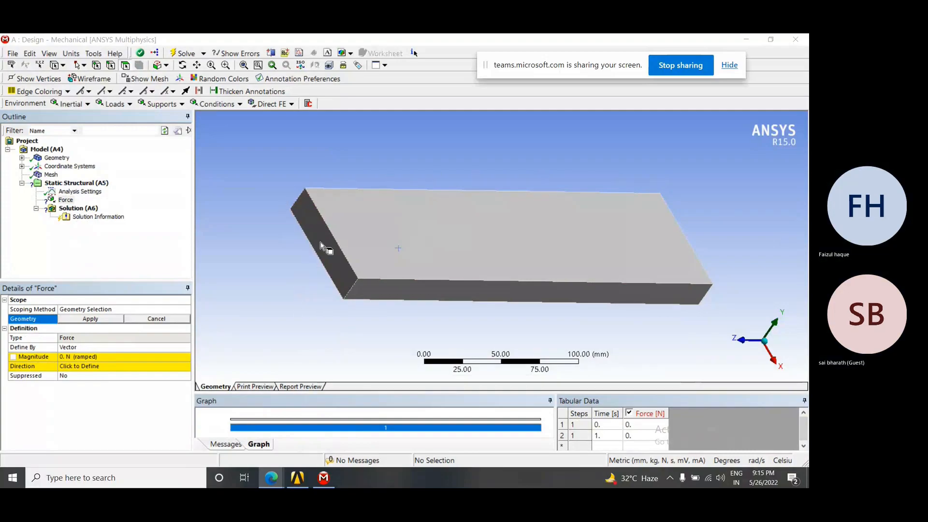
Try the plate's top face and long side face as the geometry selection for the force
left_click(381, 228)
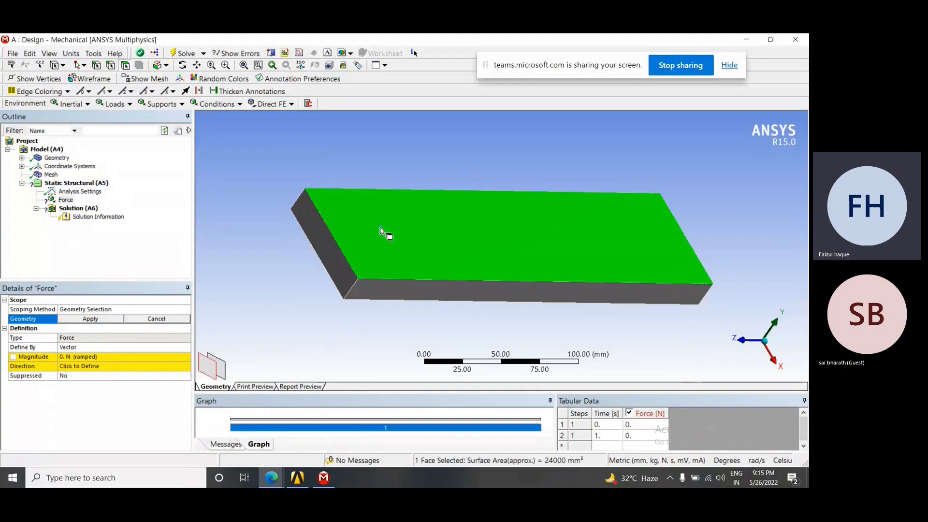
middle_click_drag(415, 290, 396, 256)
left_click(396, 257)
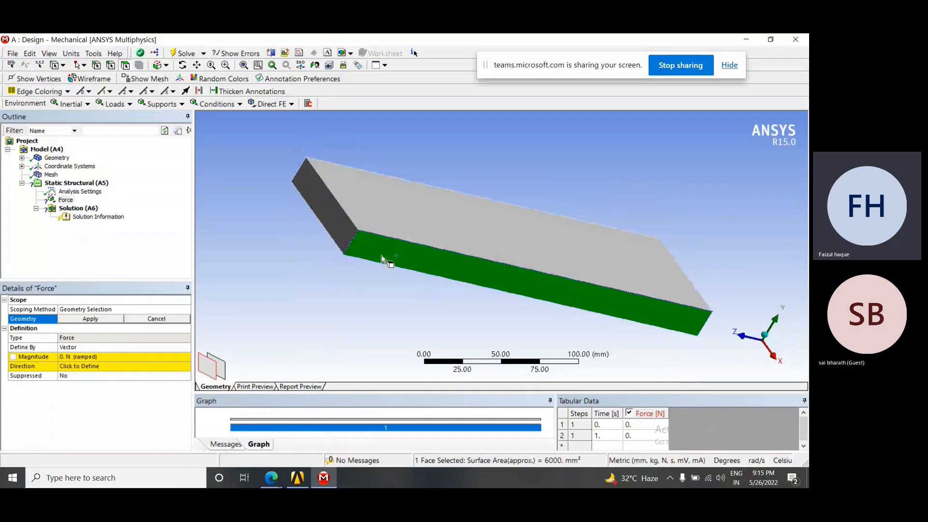
left_click(342, 230)
left_click(367, 216)
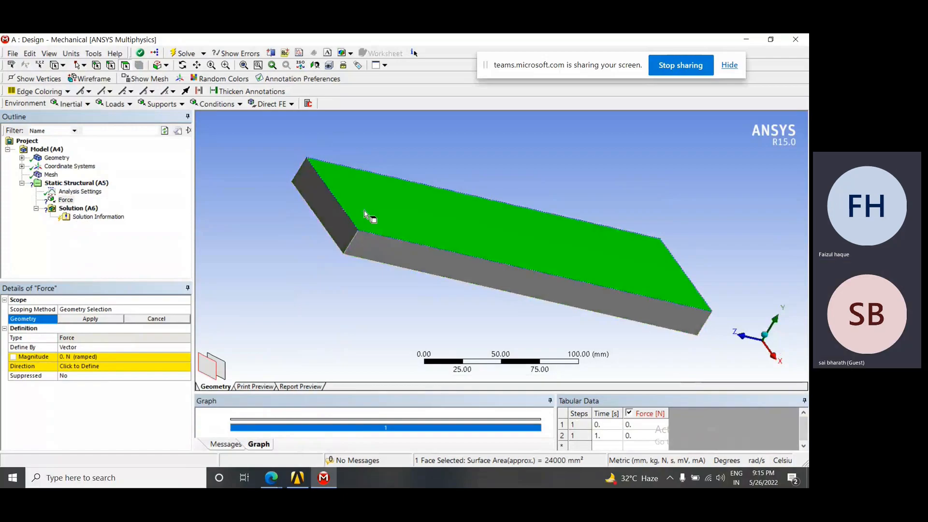
middle_click_drag(364, 211, 356, 224)
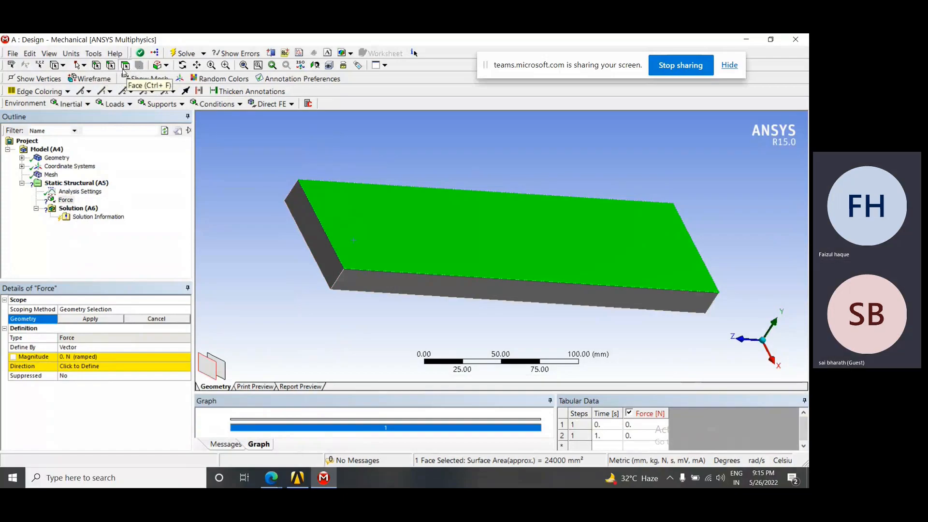
Switch to vertex selection, try several plate corners as the force geometry, and clear the selection
left_click(98, 66)
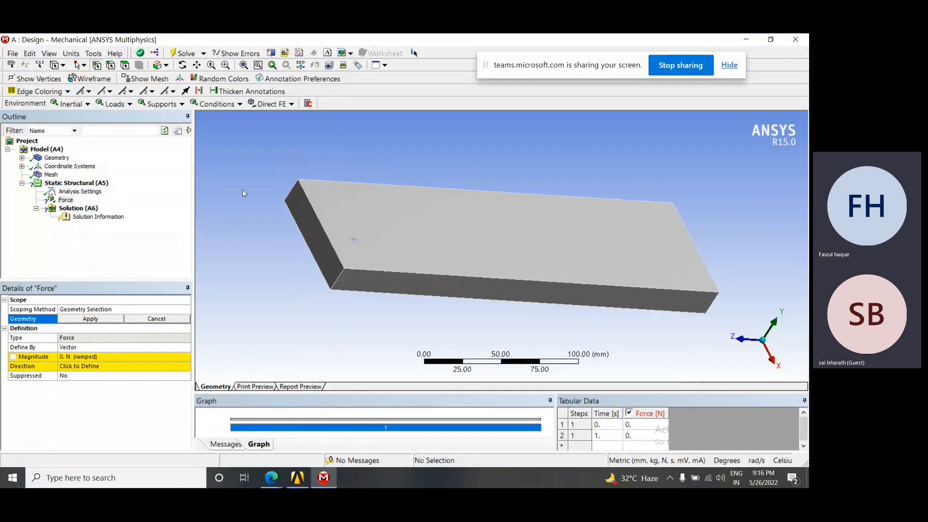
left_click(344, 270)
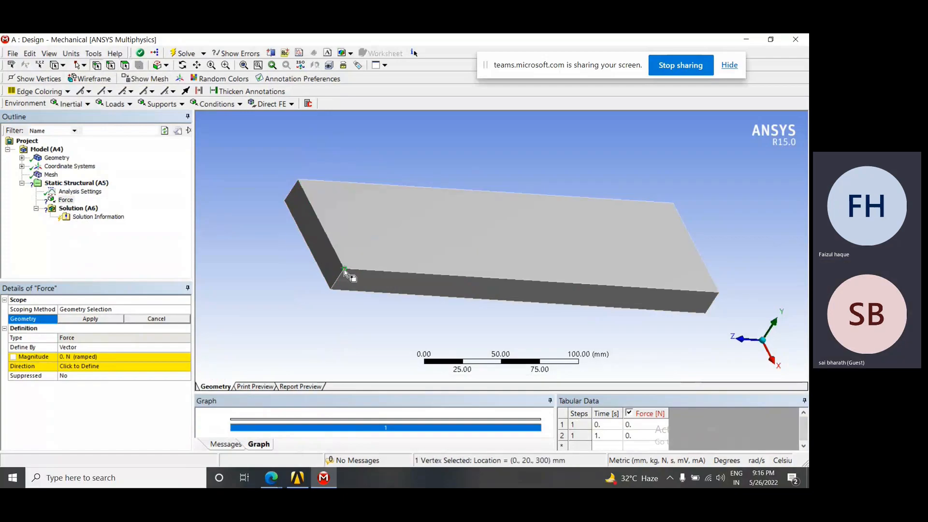
left_click(298, 183)
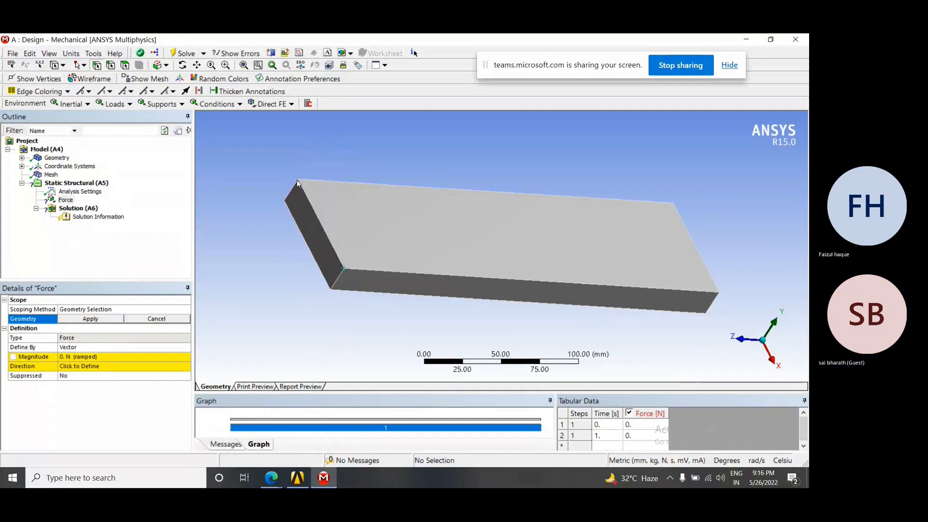
left_click(345, 270)
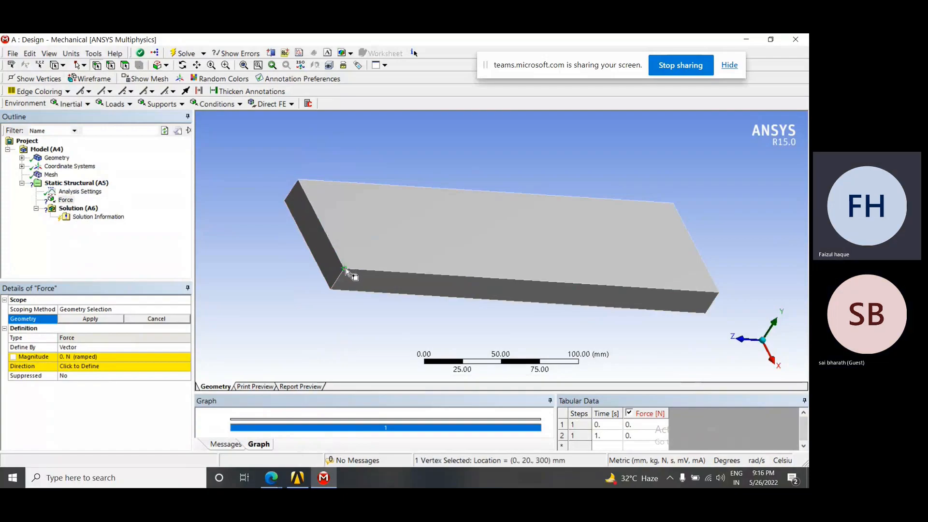
scroll(345, 270, "down", 1)
scroll(345, 271, "up", 2)
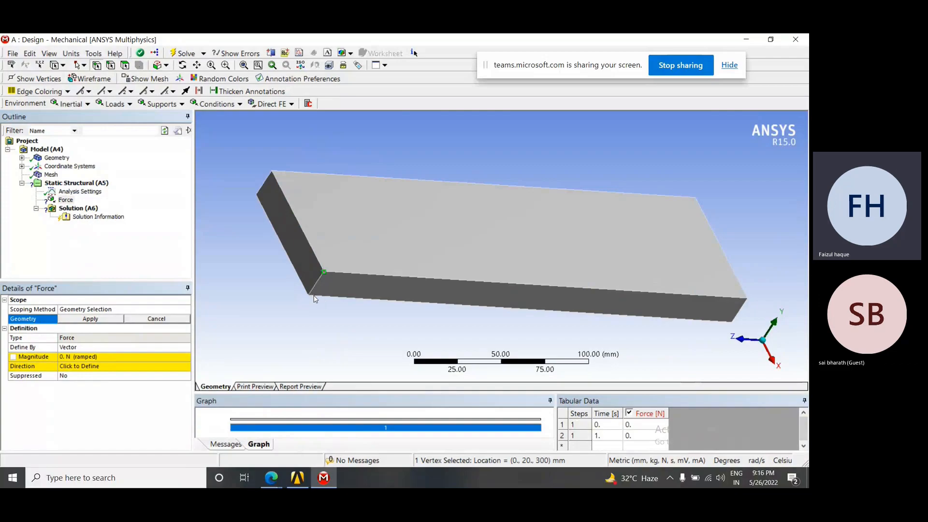
left_click(309, 295)
left_click(747, 299)
mouse_move(615, 295)
middle_mouse_down()
mouse_move(614, 275)
mouse_move(618, 296)
middle_mouse_up()
left_click(327, 287)
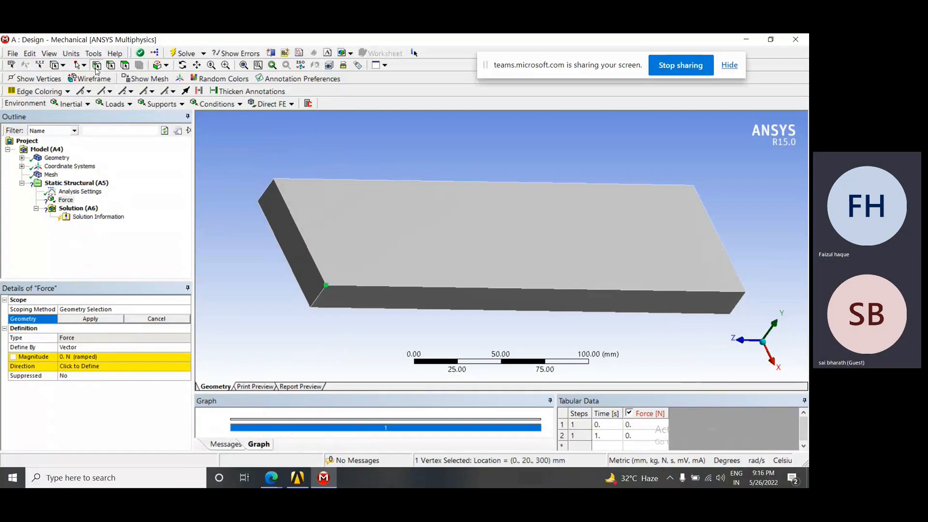
left_click(275, 180)
left_click(275, 180)
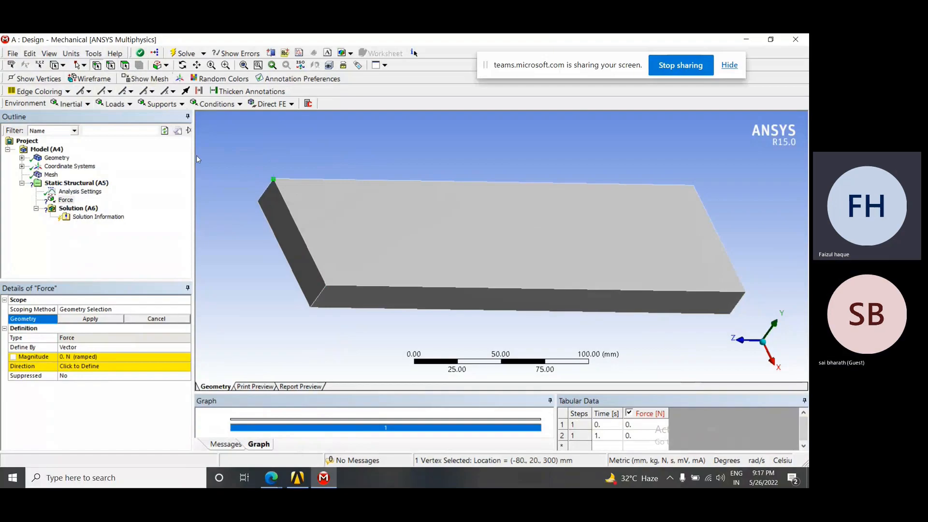
left_click(216, 164)
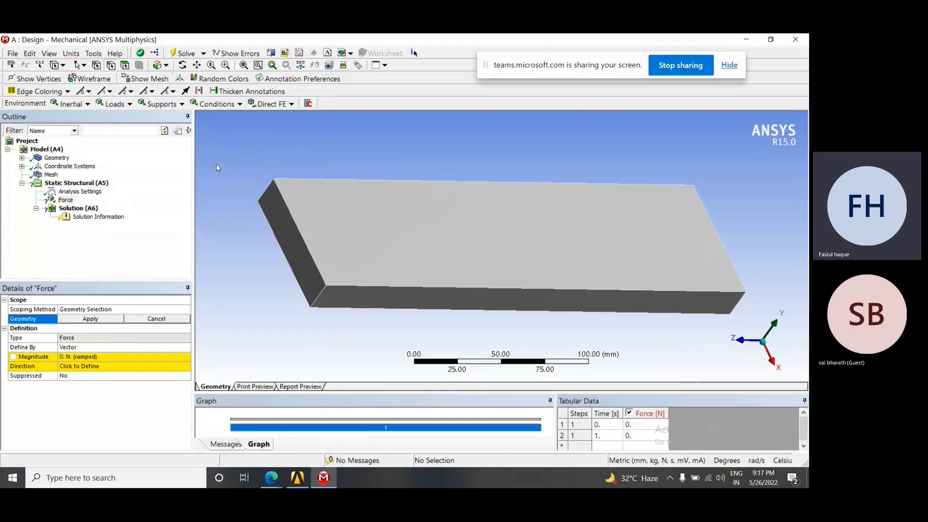
Try the short 80 mm and long 300 mm edges of the plate's top face as the force geometry
left_click(292, 215)
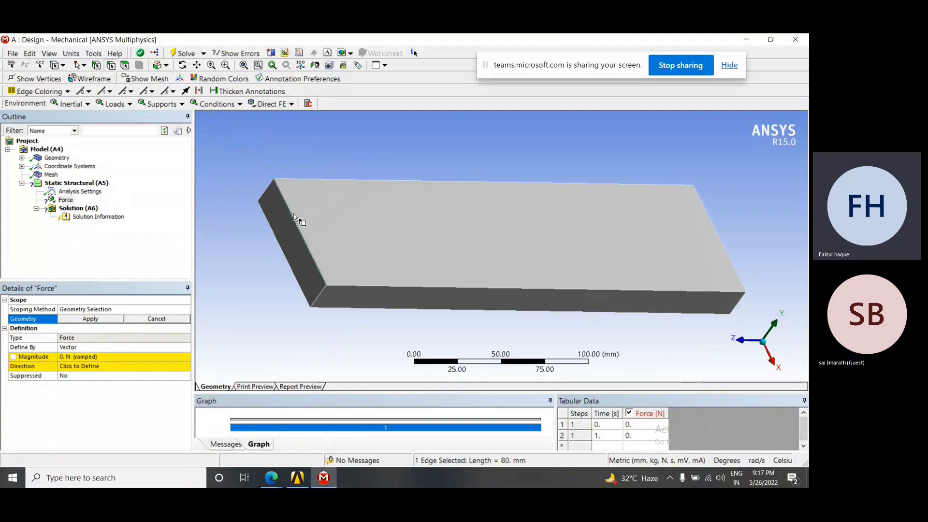
left_click(368, 285)
scroll(361, 285, "down", 1)
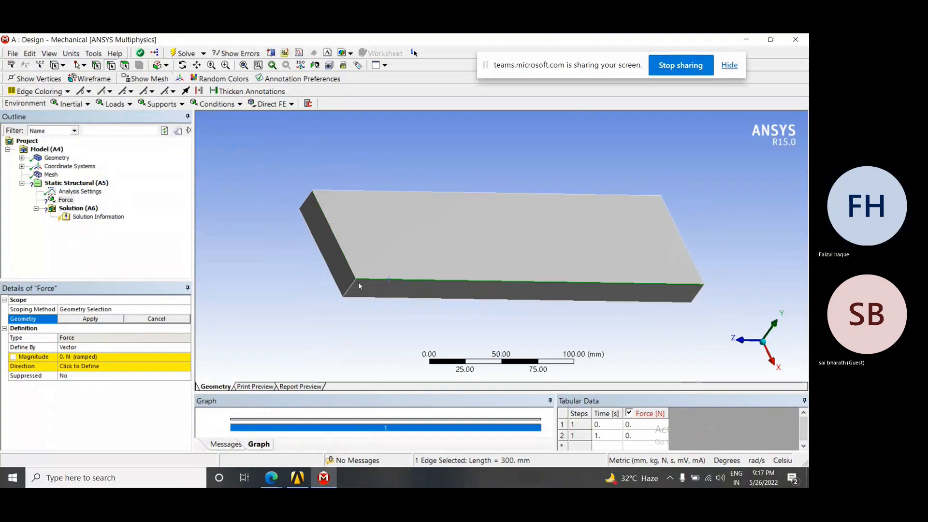
scroll(358, 283, "up", 1)
left_click(286, 252)
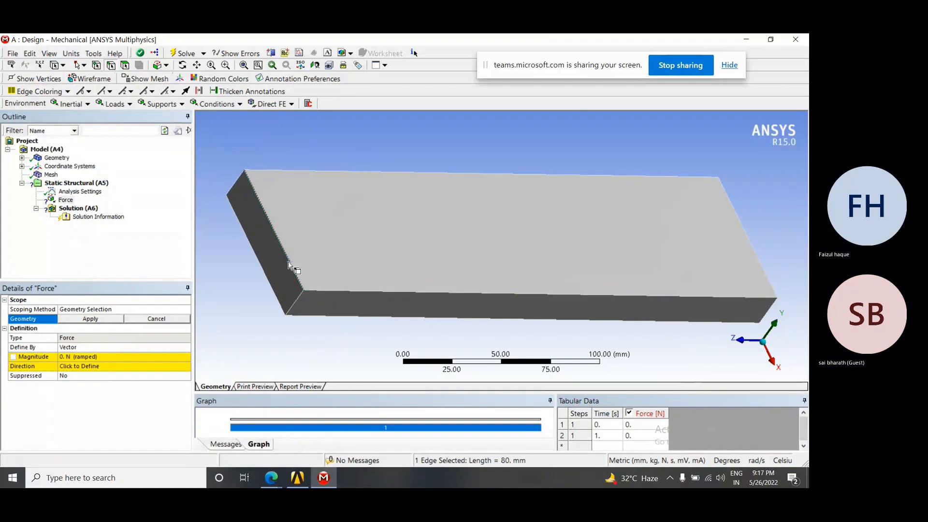
left_click(287, 171)
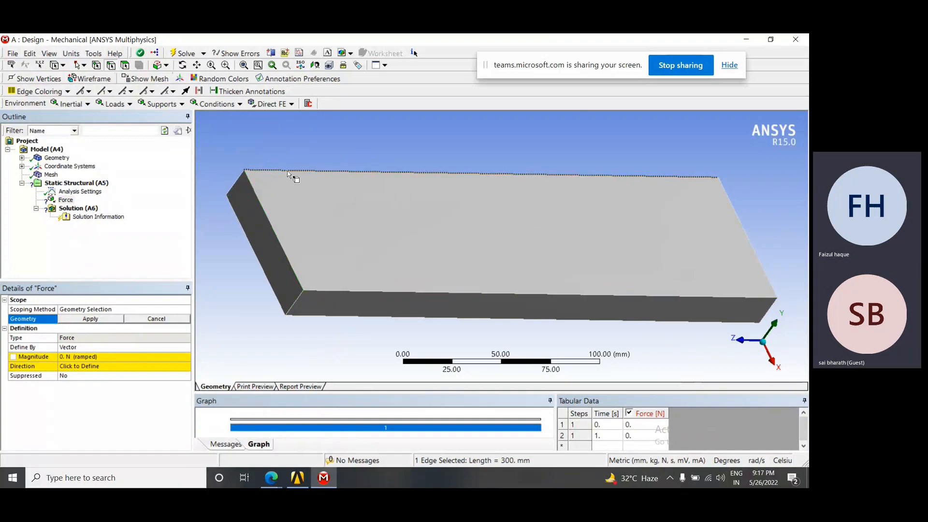
left_click(271, 224)
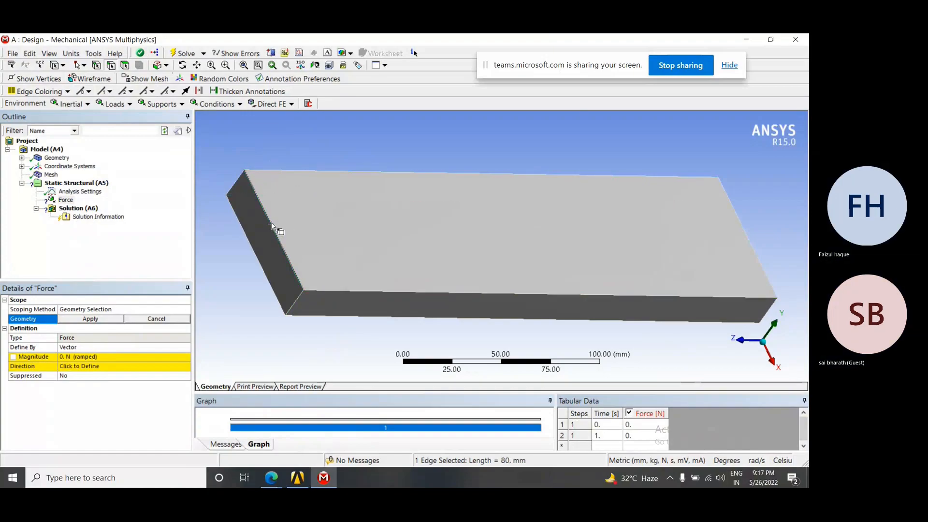
Switch to face selection and try the plate's broad, end and long side faces as the force geometry
left_click(125, 66)
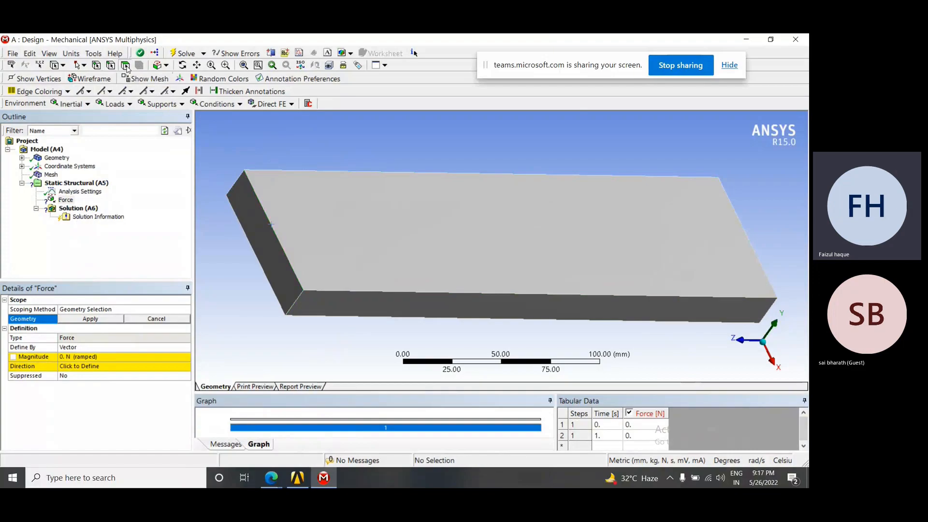
left_click(344, 221)
left_click(280, 259)
middle_click_drag(404, 292, 445, 263)
left_click(408, 246)
left_click(499, 197)
left_click(440, 263)
middle_click_drag(522, 290, 227, 142)
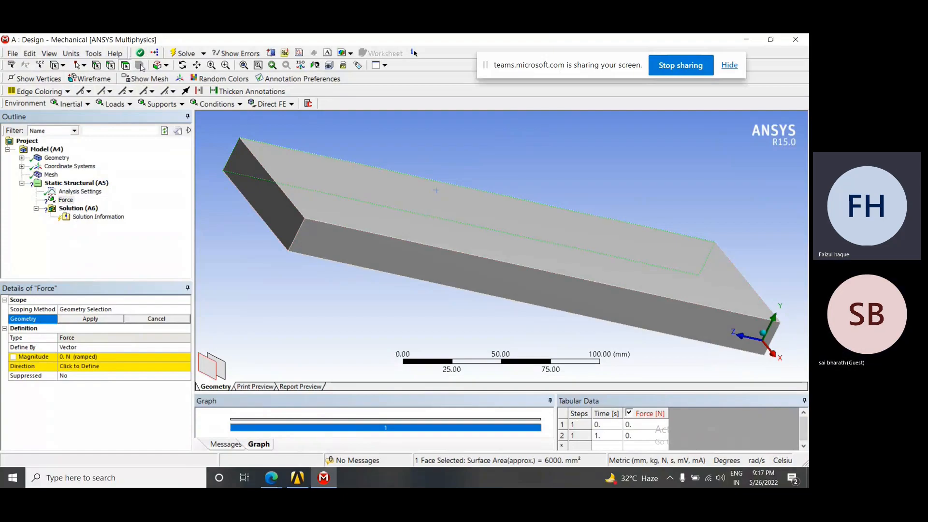
Scope the force to a single short 80 mm edge at the plate's end farthest along the negative Z direction
middle_click_drag(236, 147, 655, 176)
left_click(707, 216)
left_click(675, 177)
left_click(92, 320)
middle_click_drag(455, 232, 461, 221)
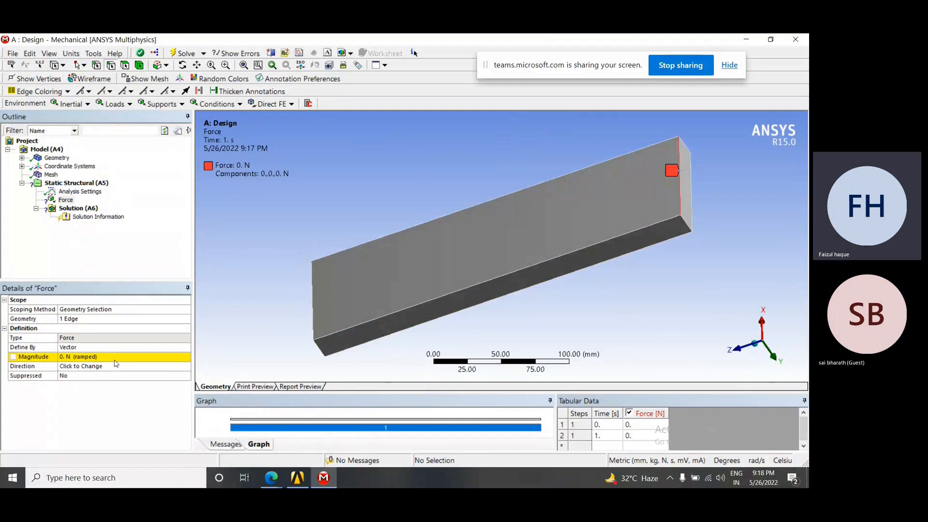
Set the force magnitude on the selected edge to 100 N
mouse_move(319, 315)
middle_mouse_down()
mouse_move(340, 294)
mouse_move(315, 323)
middle_mouse_up()
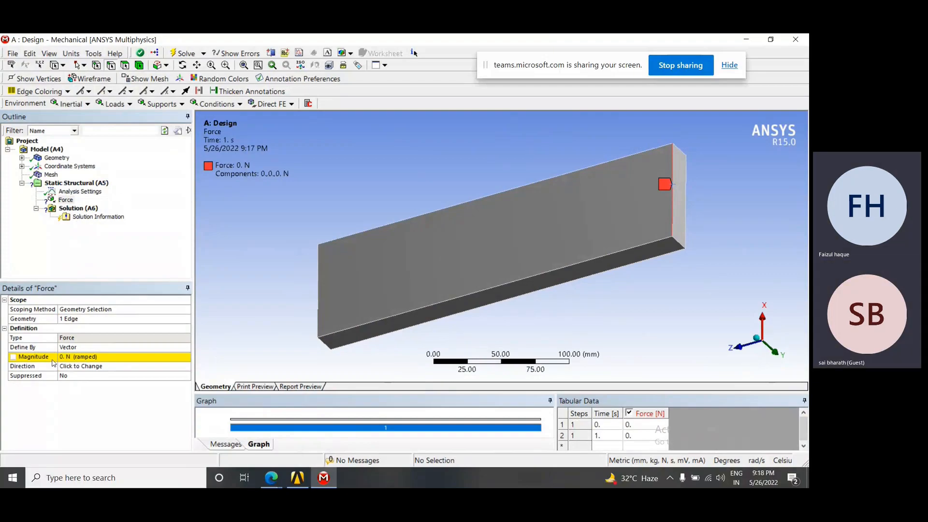
middle_click_drag(337, 293, 338, 282)
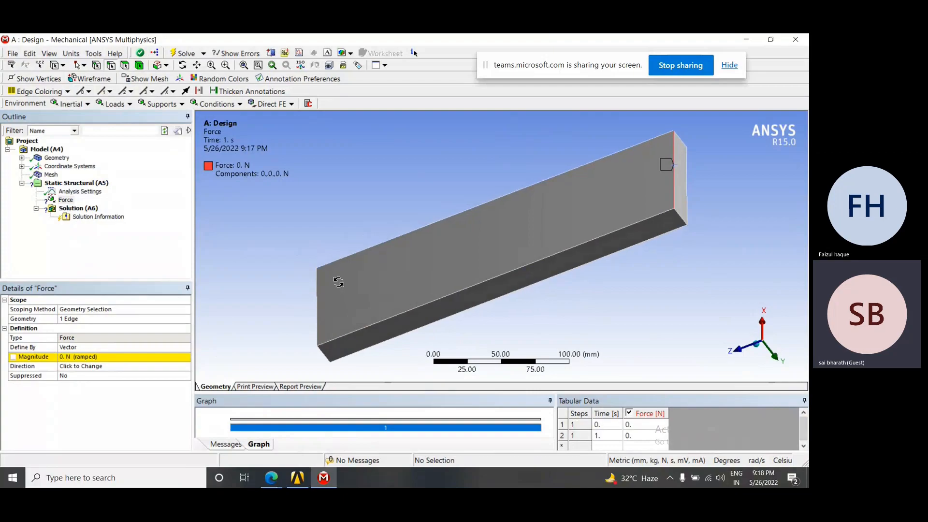
left_click(78, 359)
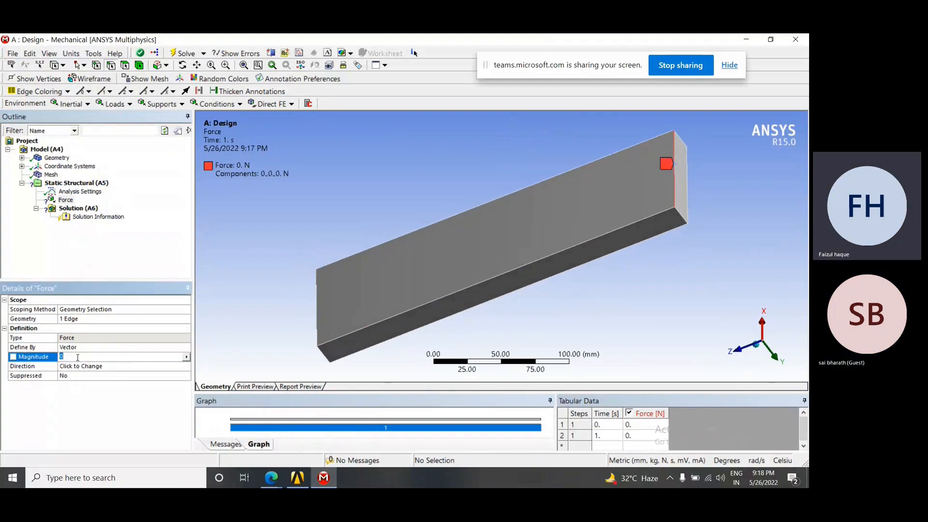
key("Return")
Open the force's direction for editing and select the loaded 80 mm edge as the direction reference
middle_click_drag(661, 260, 623, 263)
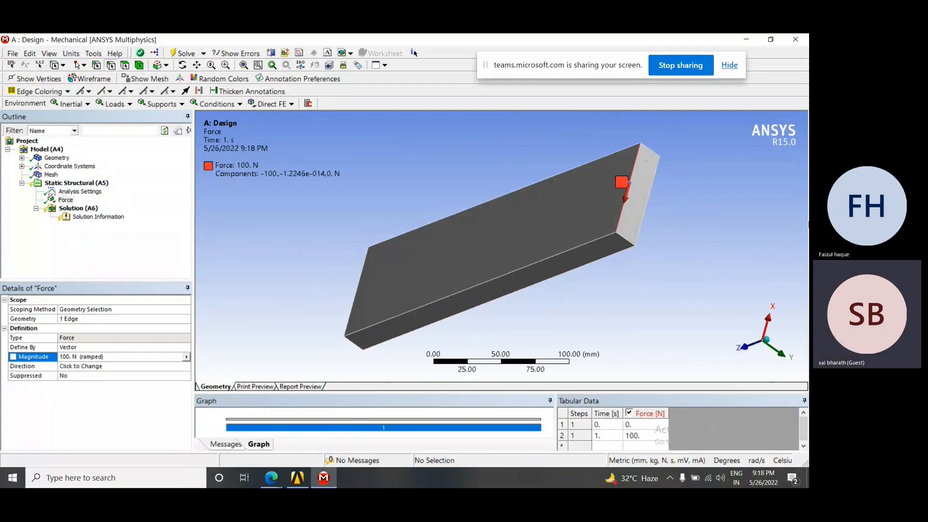
middle_click_drag(716, 208, 684, 247)
middle_click_drag(682, 195, 719, 355)
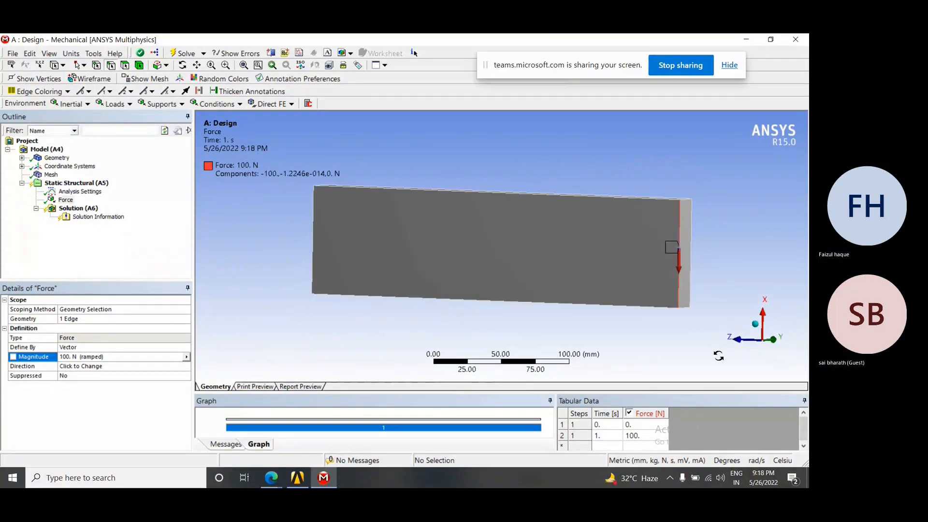
left_click(757, 323)
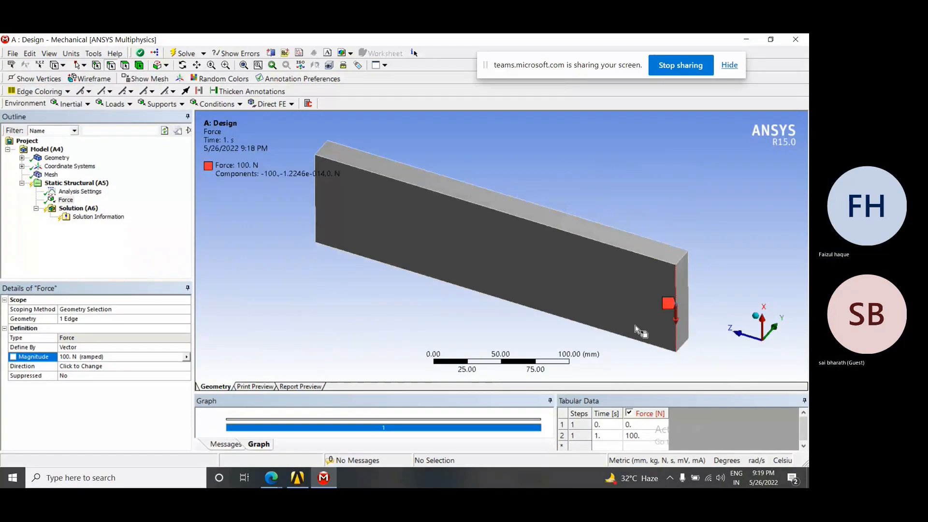
mouse_move(499, 303)
middle_mouse_down()
mouse_move(543, 201)
mouse_move(514, 232)
middle_mouse_up()
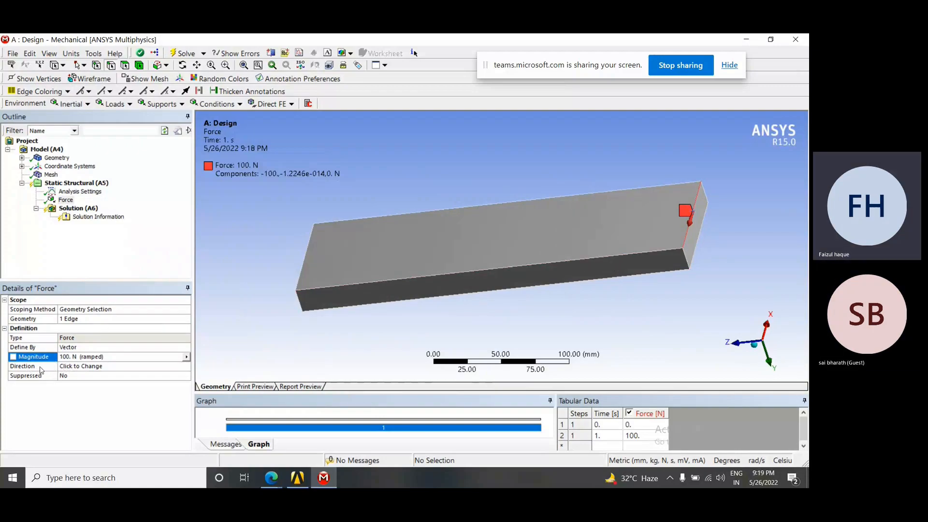
left_click(69, 367)
middle_click_drag(510, 291, 543, 285)
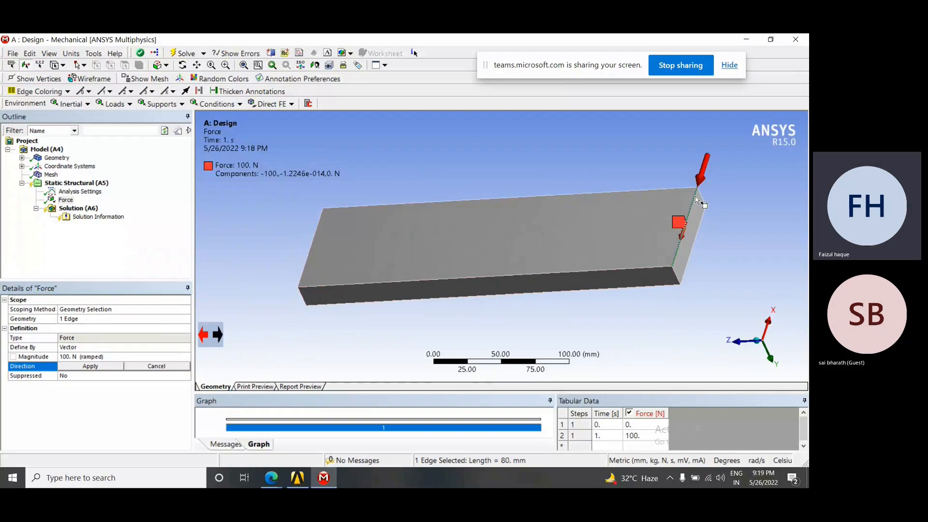
middle_click_drag(669, 243, 377, 300)
Flip the force direction back and forth along the 80 mm edge to compare both orientations
left_click(218, 336)
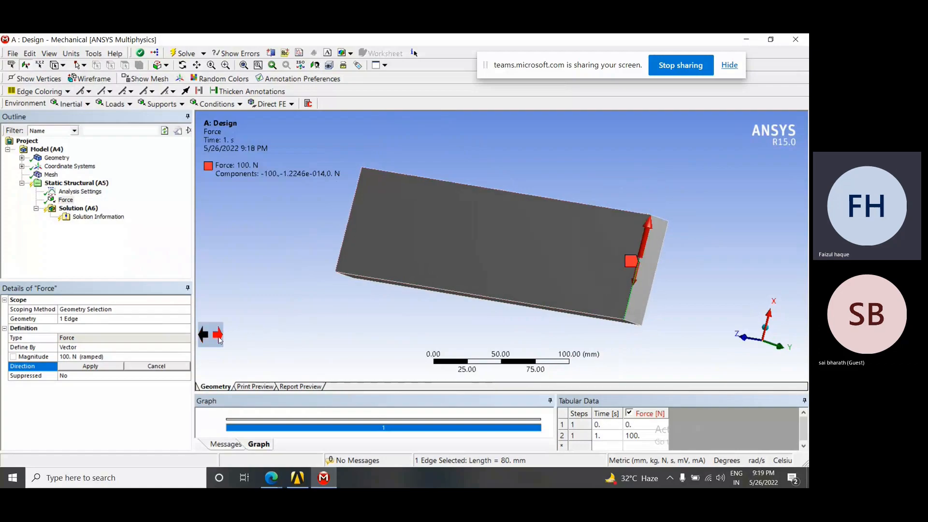
left_click(203, 338)
left_click(221, 336)
left_click(204, 336)
left_click(223, 338)
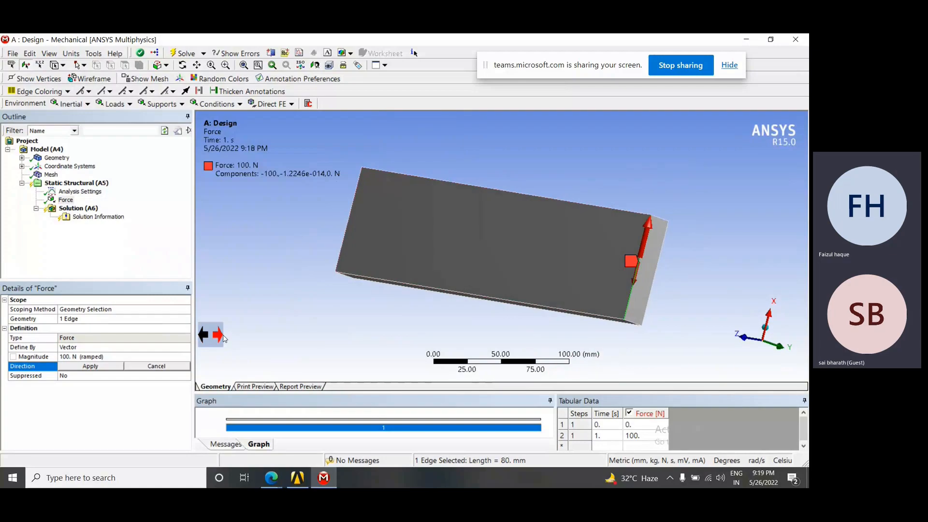
left_click(206, 338)
left_click(222, 337)
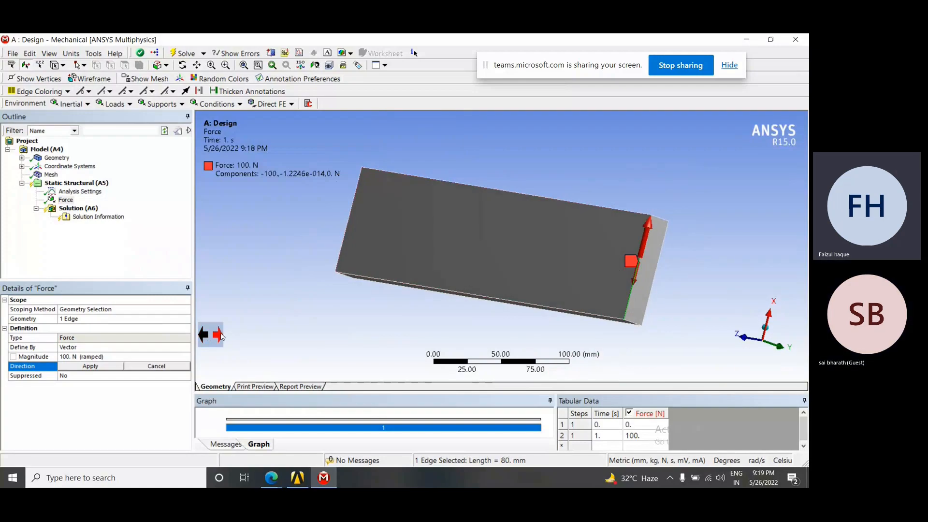
middle_click_drag(488, 292, 499, 260)
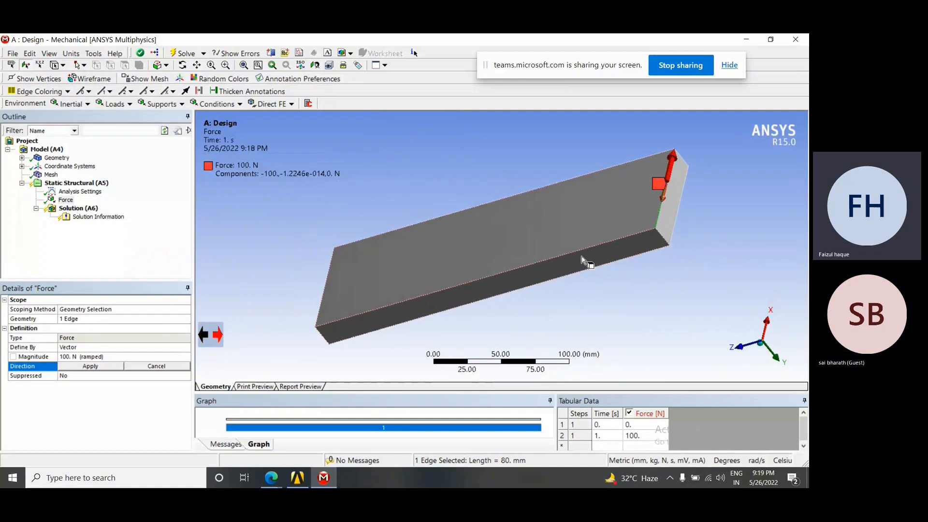
middle_click_drag(667, 241, 475, 286)
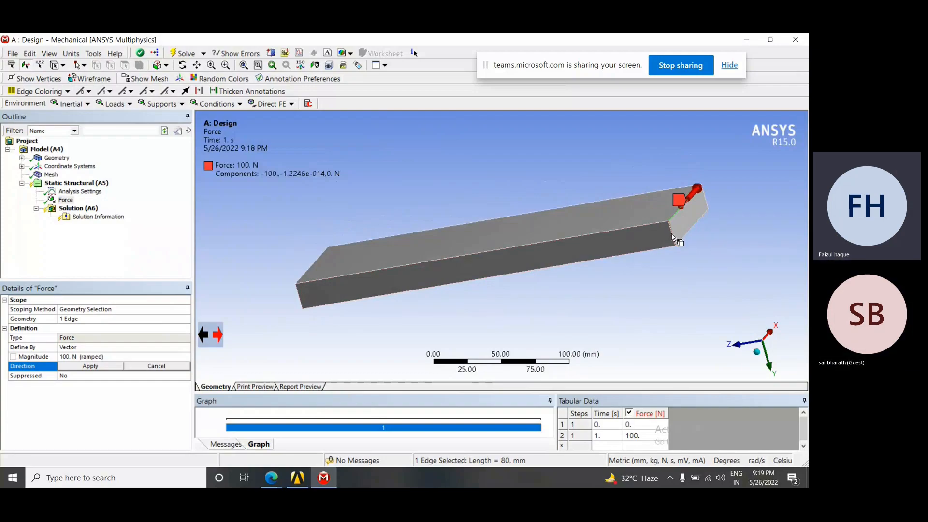
Define the force direction along the 20 mm thickness edge at the loaded end, pointing in positive Y, and apply it
left_click(670, 232)
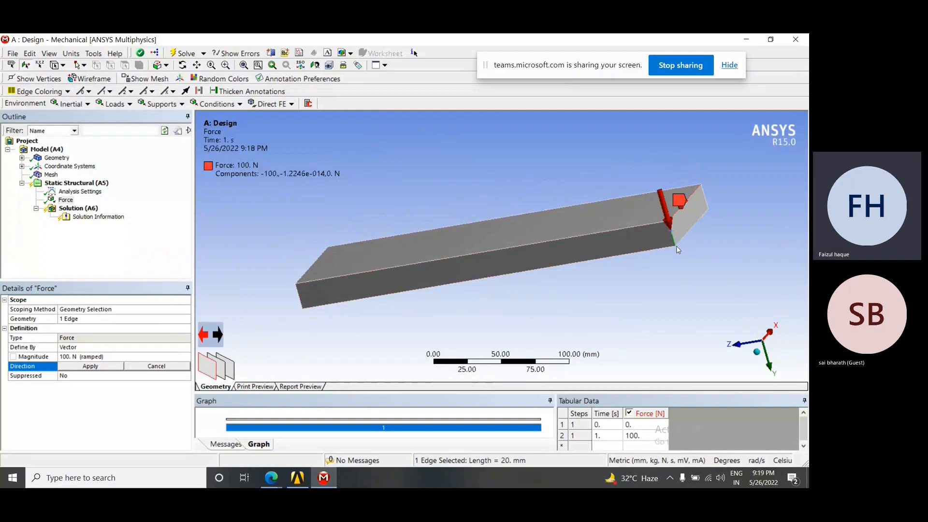
middle_click_drag(681, 241, 671, 246)
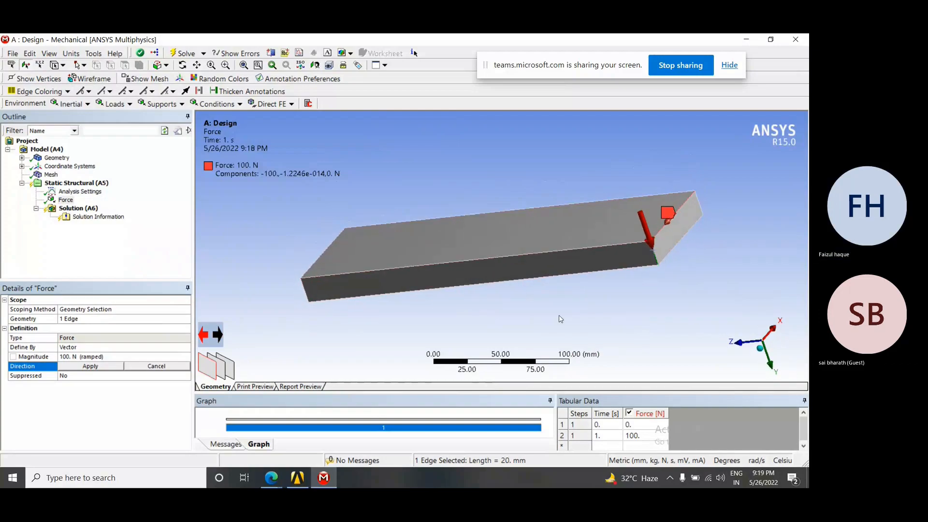
left_click(218, 335)
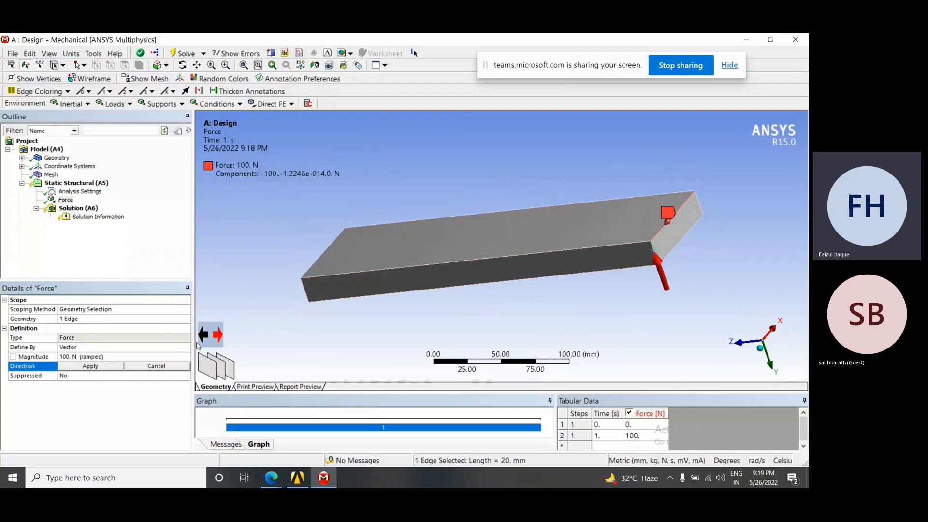
left_click(204, 336)
left_click(217, 335)
left_click(205, 336)
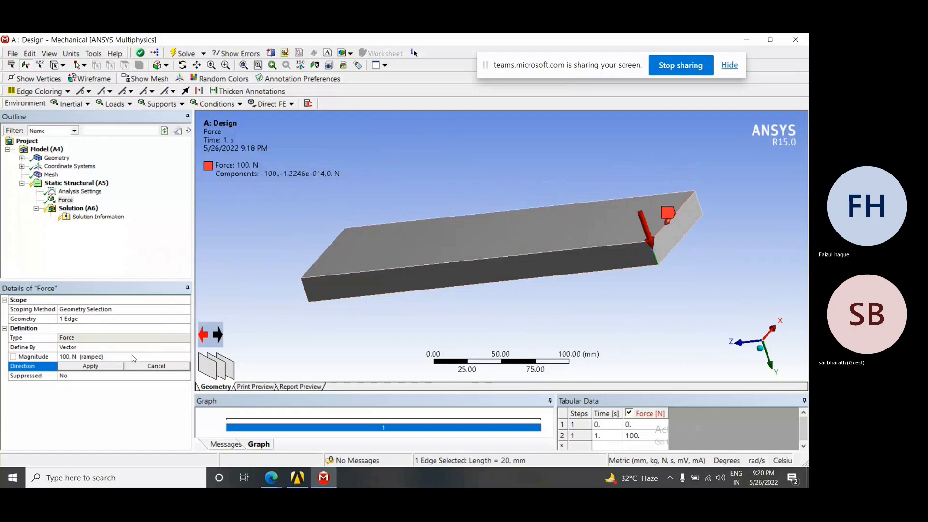
middle_click_drag(645, 256, 695, 229)
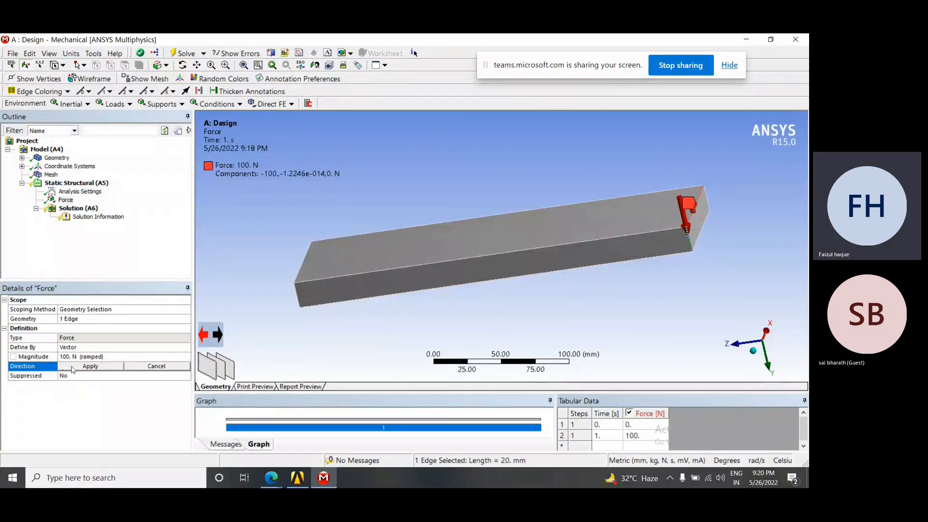
left_click(73, 369)
middle_click_drag(660, 259, 629, 265)
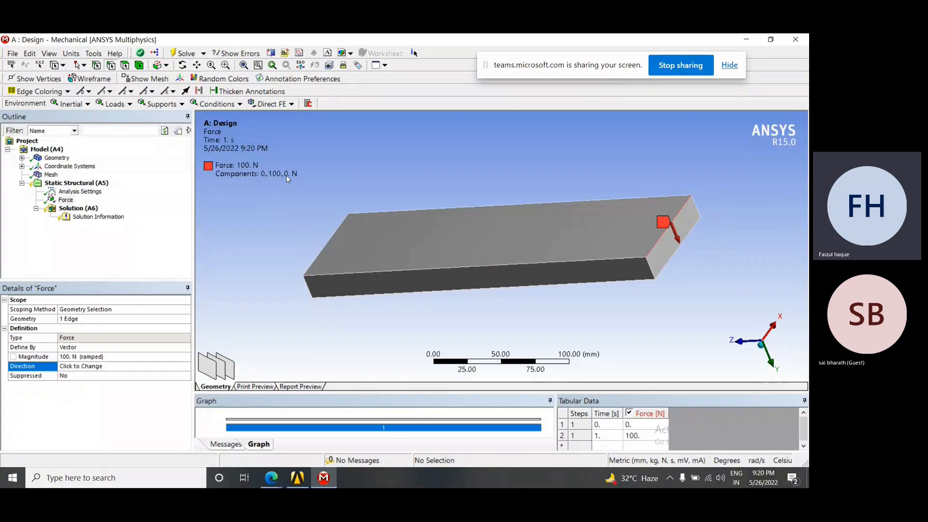
middle_click_drag(493, 267, 700, 321)
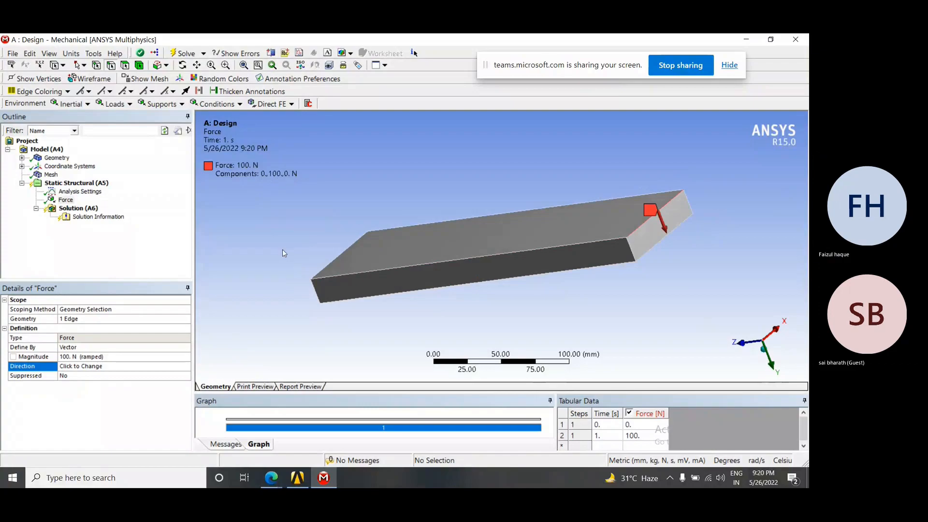
middle_click_drag(512, 234, 559, 237)
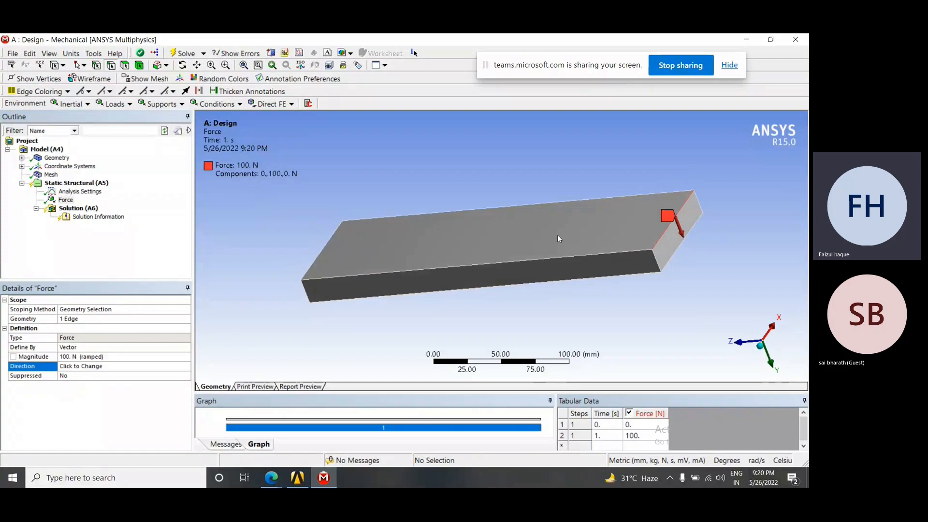
middle_click_drag(603, 240, 392, 234)
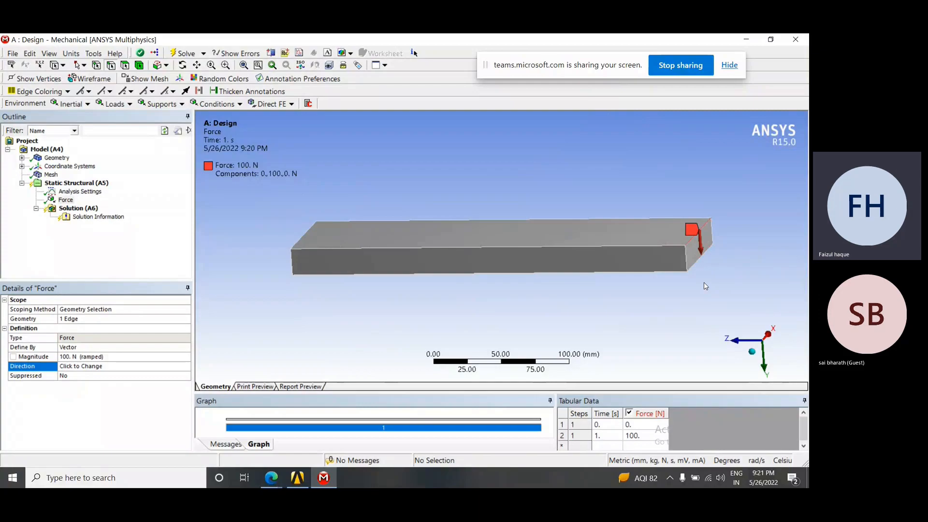
Insert a fixed support in Static Structural and apply it to the plate's end face opposite the loaded edge
middle_click_drag(734, 269, 615, 276)
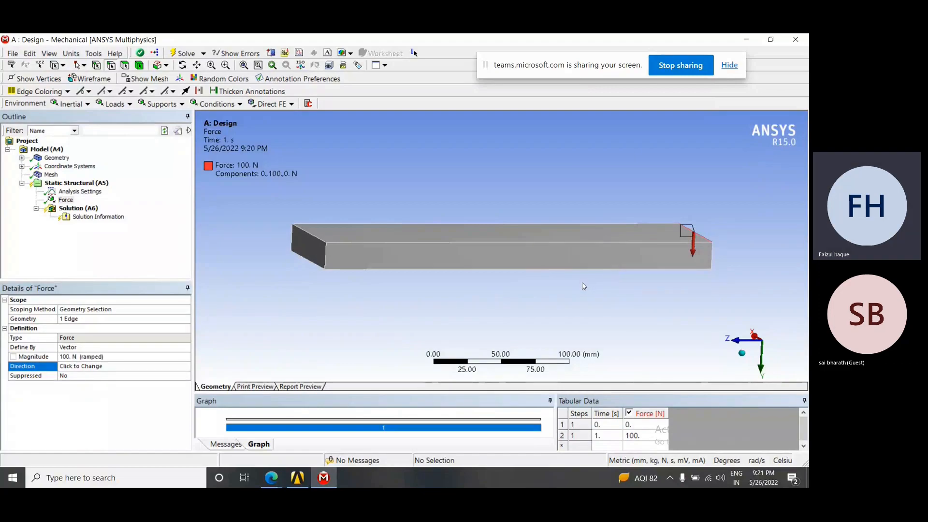
mouse_move(418, 284)
middle_mouse_down()
mouse_move(442, 284)
mouse_move(425, 294)
middle_mouse_up()
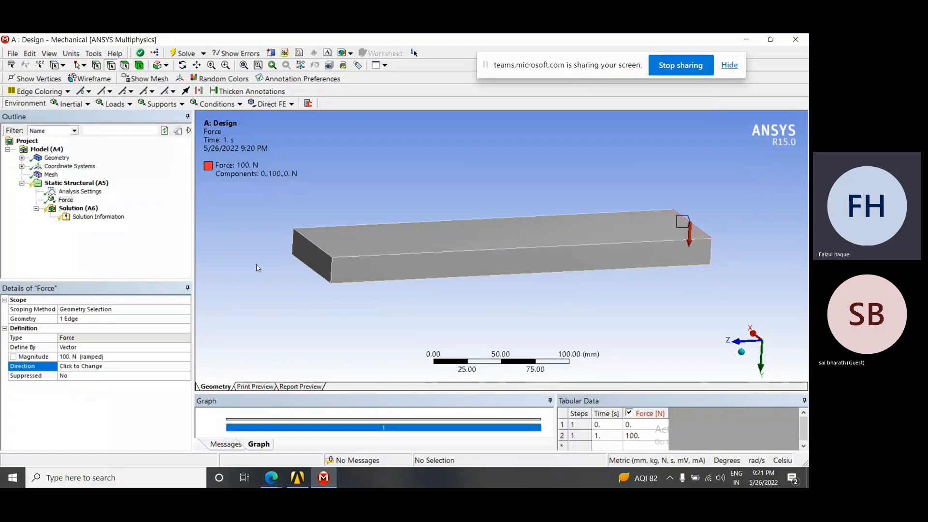
right_click(82, 186)
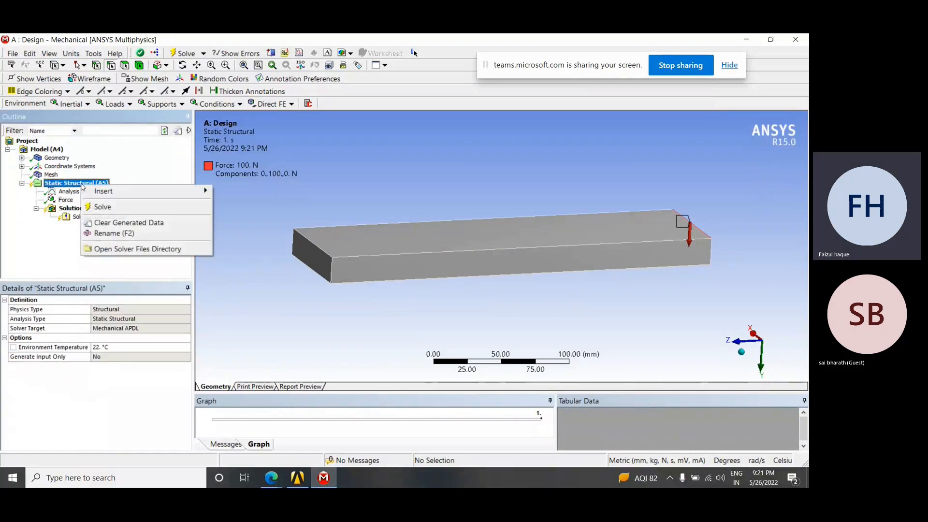
mouse_move(110, 192)
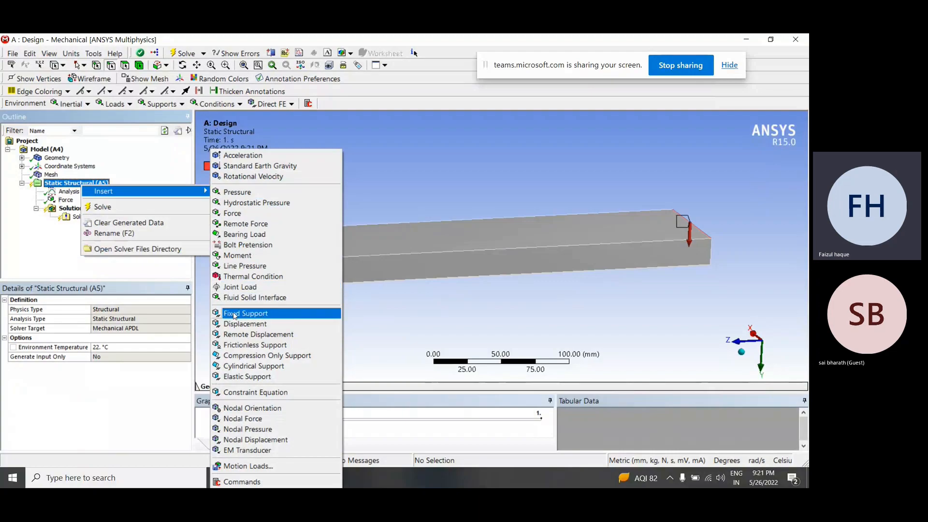
left_click(272, 315)
middle_click_drag(270, 312, 296, 281)
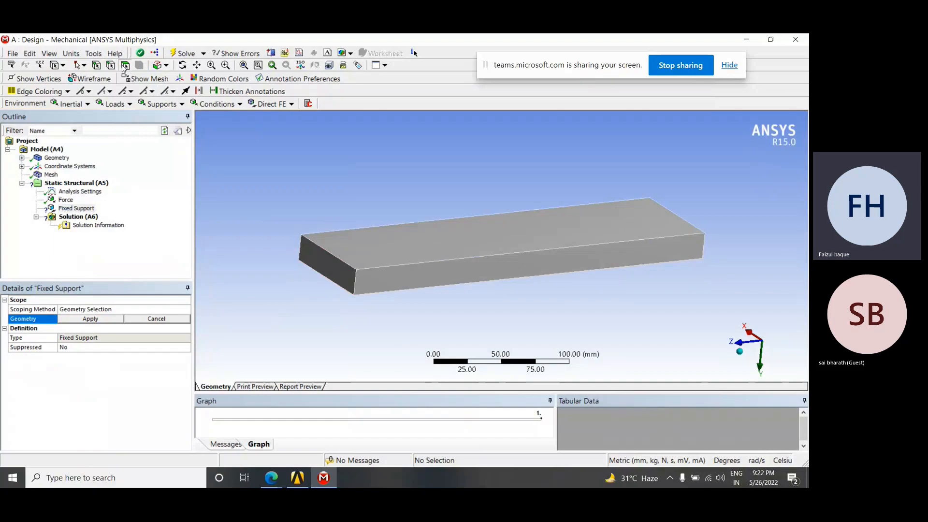
left_click(332, 271)
middle_click_drag(338, 278, 355, 286)
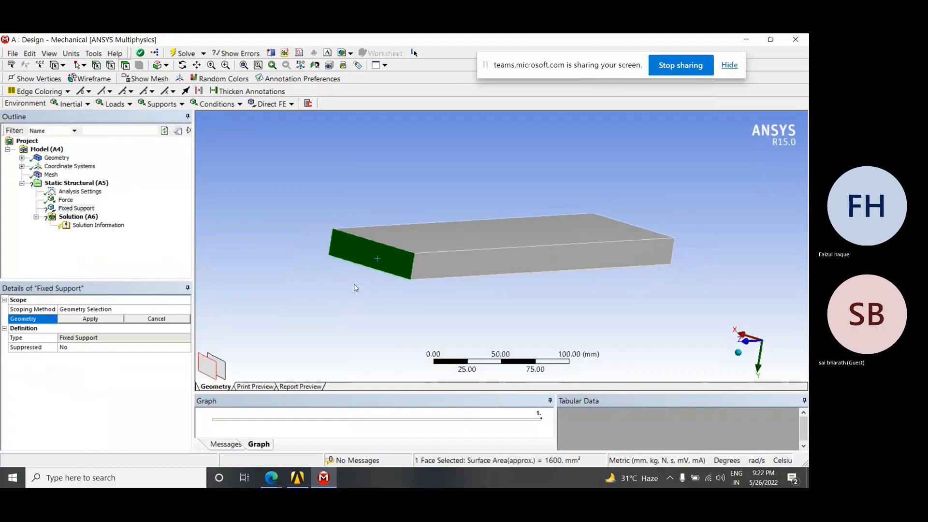
left_click(91, 319)
mouse_move(467, 287)
middle_mouse_down()
mouse_move(452, 285)
mouse_move(478, 286)
middle_mouse_up()
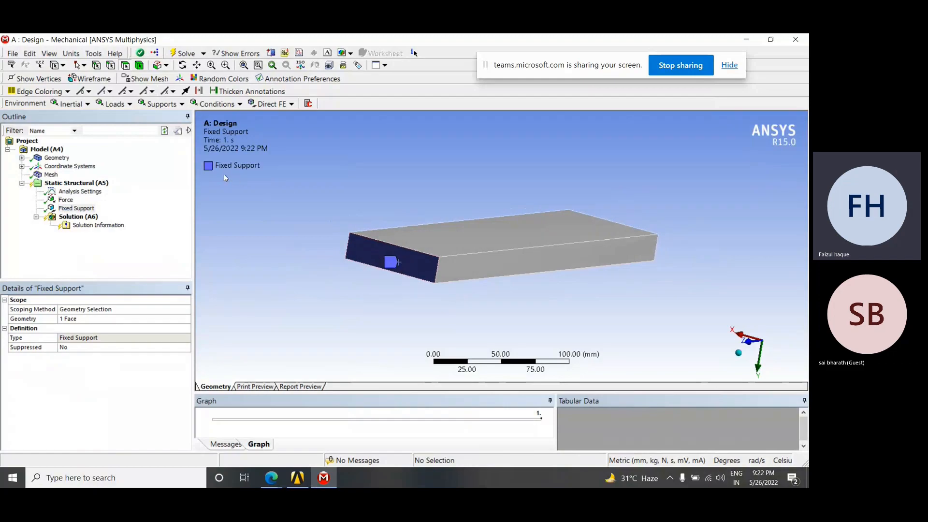
middle_click_drag(477, 293, 348, 281)
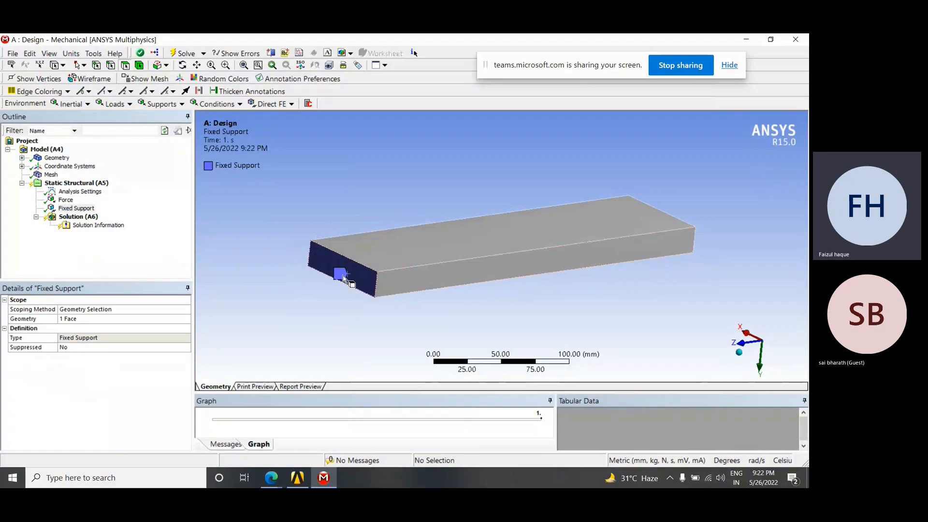
Display all Static Structural boundary conditions and examine the force and fixed support at both plate ends from several angles
left_click(99, 184)
middle_click_drag(549, 265, 488, 280)
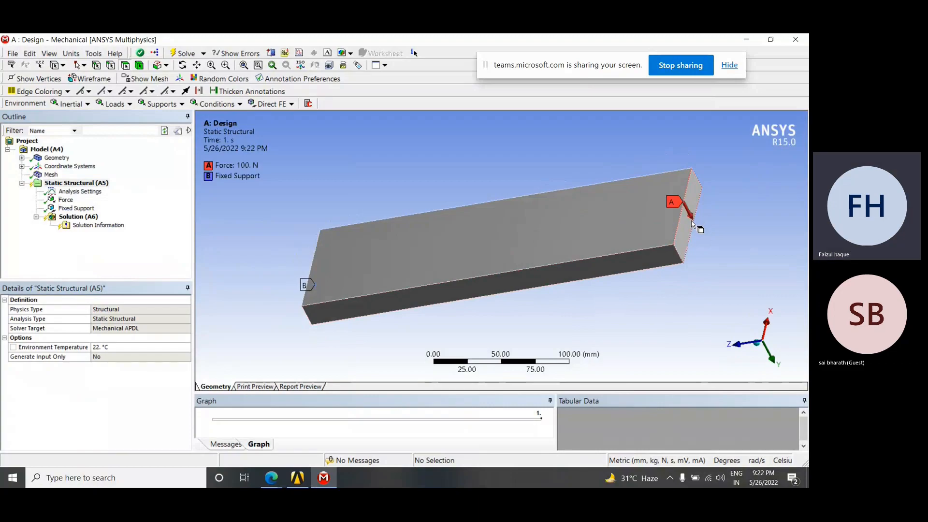
middle_click_drag(689, 224, 706, 241)
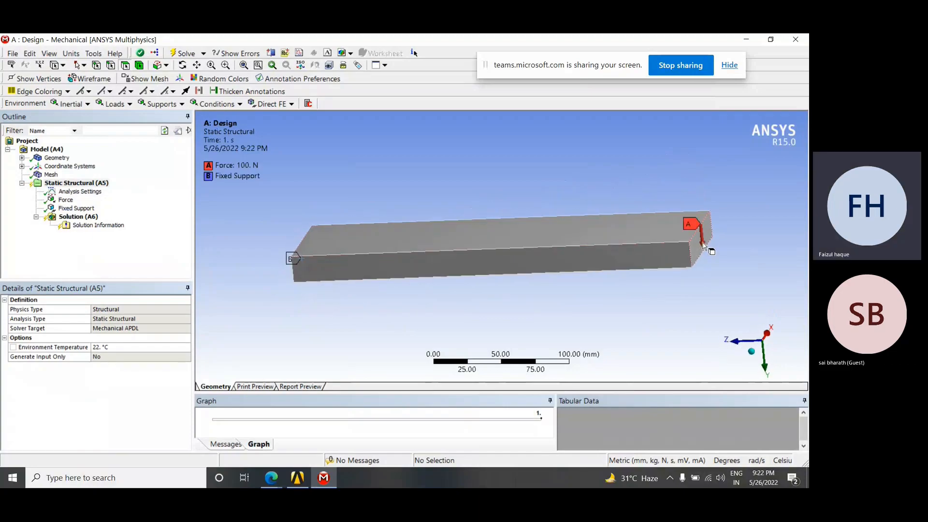
middle_click_drag(472, 270, 440, 316)
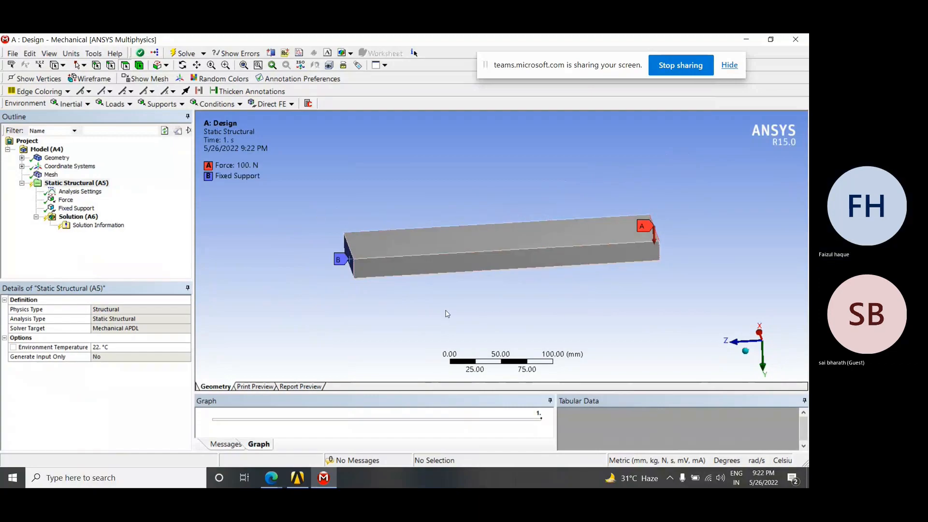
left_click(62, 184)
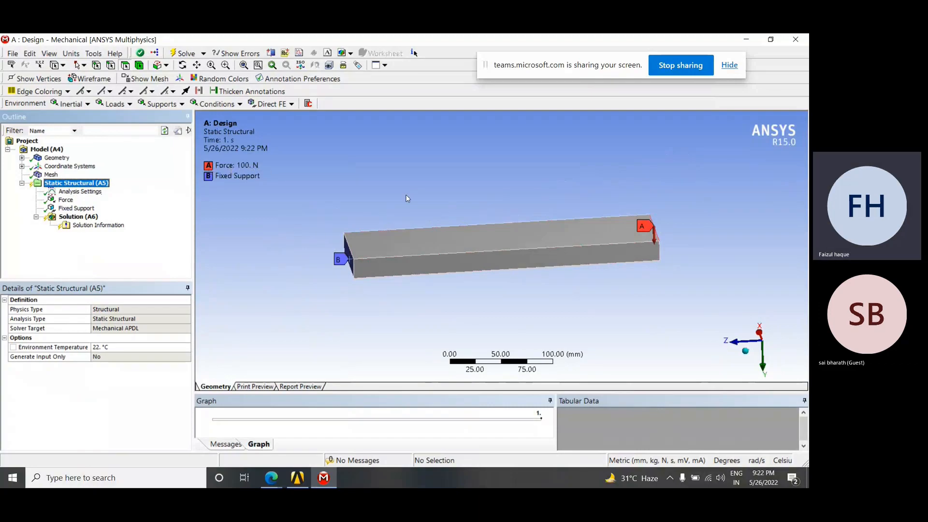
middle_click_drag(701, 288, 617, 263)
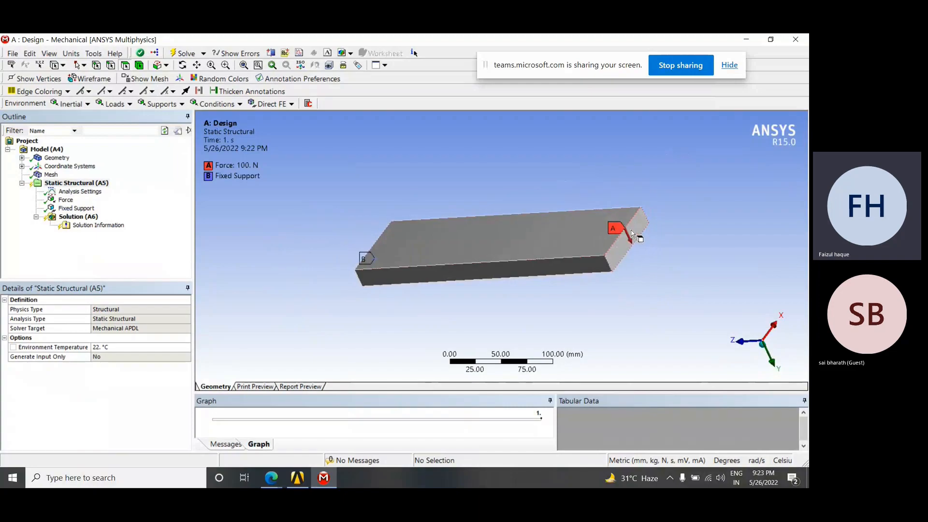
middle_click_drag(466, 297, 546, 266)
middle_click_drag(387, 273, 447, 295)
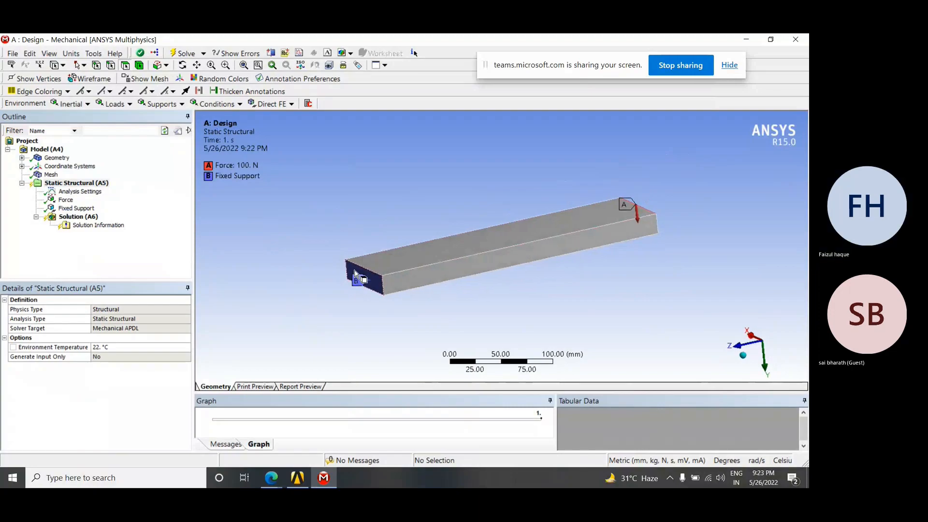
mouse_move(368, 285)
middle_mouse_down()
mouse_move(406, 290)
mouse_move(370, 281)
middle_mouse_up()
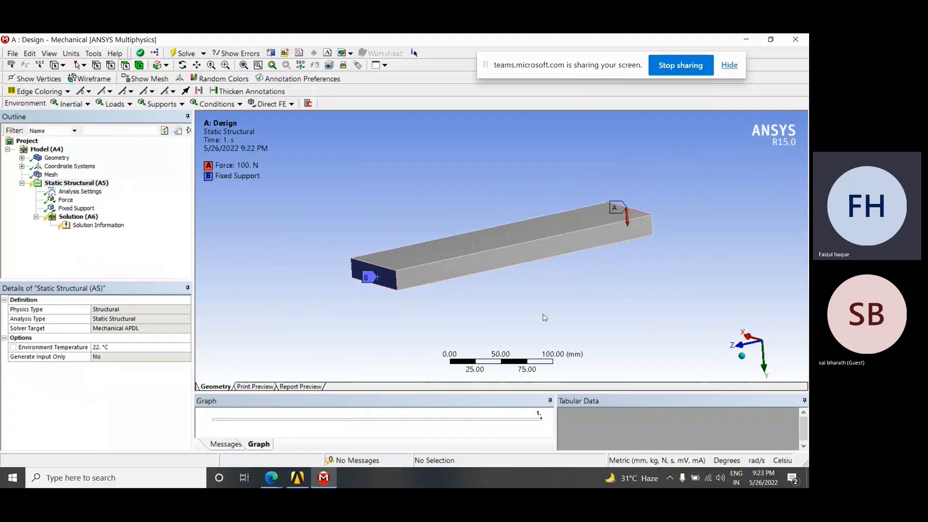
middle_click_drag(684, 266, 387, 281)
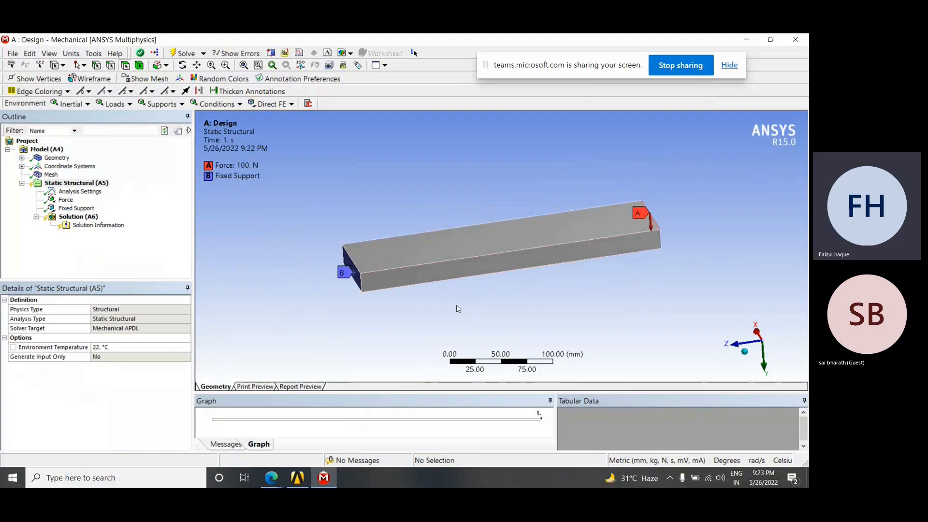
middle_click_drag(673, 293, 641, 293)
middle_click_drag(485, 305, 506, 272)
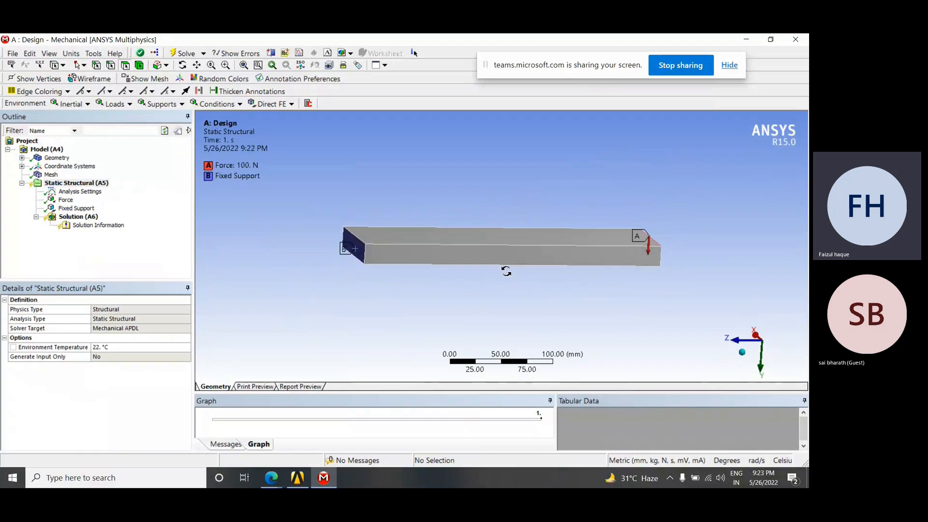
middle_click_drag(665, 309, 633, 244)
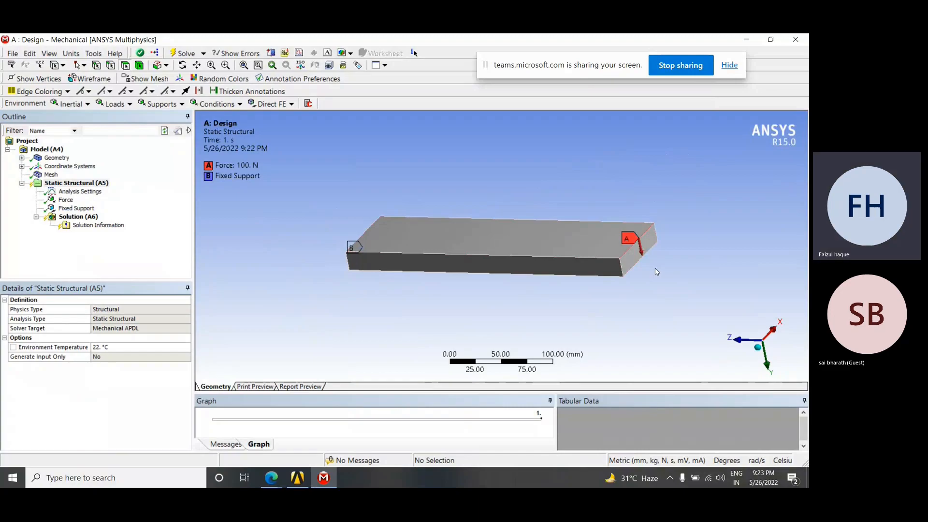
middle_click_drag(492, 300, 468, 273)
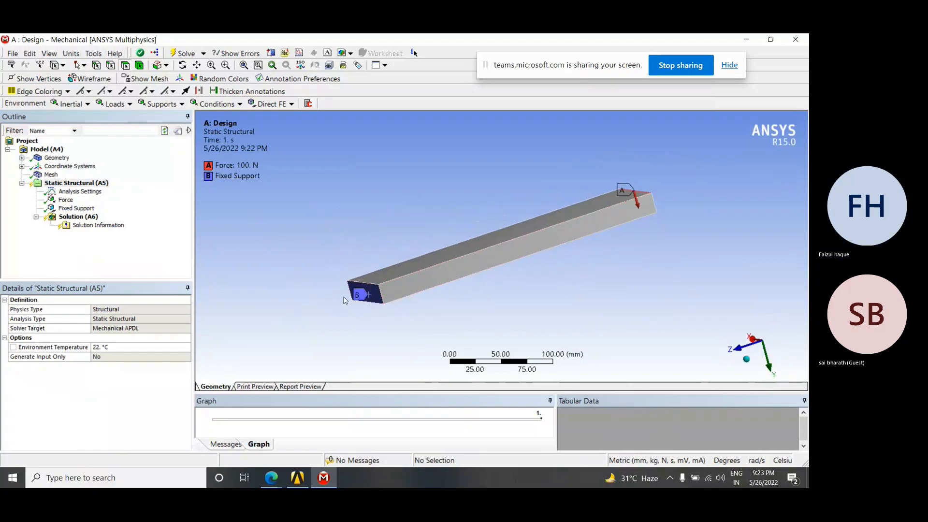
middle_click_drag(738, 269, 552, 258)
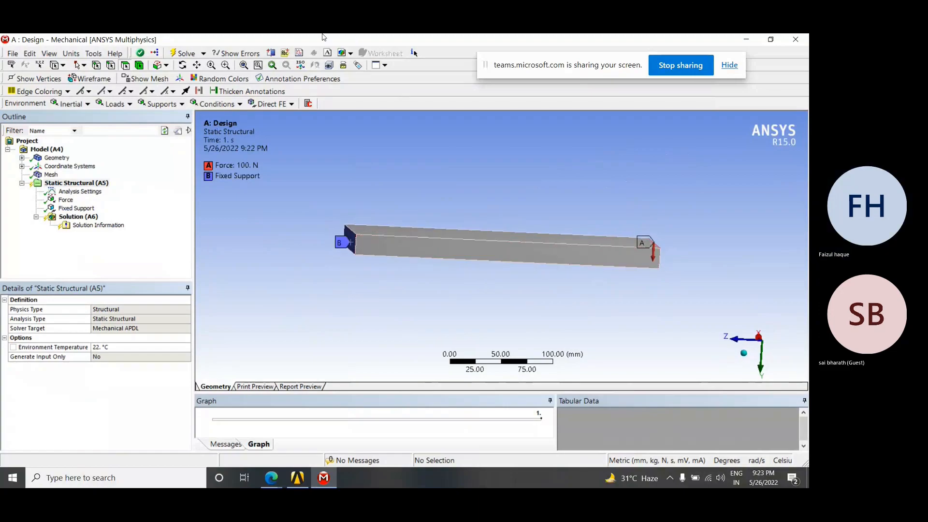
middle_click_drag(285, 290, 387, 329)
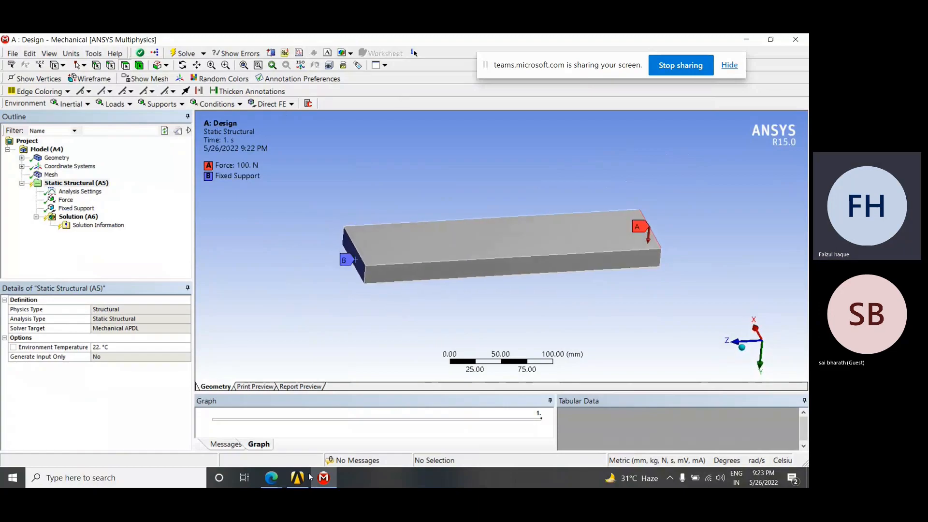
Switch to the Microsoft Teams meeting in the browser to check on it, and return to Mechanical
left_click(279, 481)
left_click(297, 449)
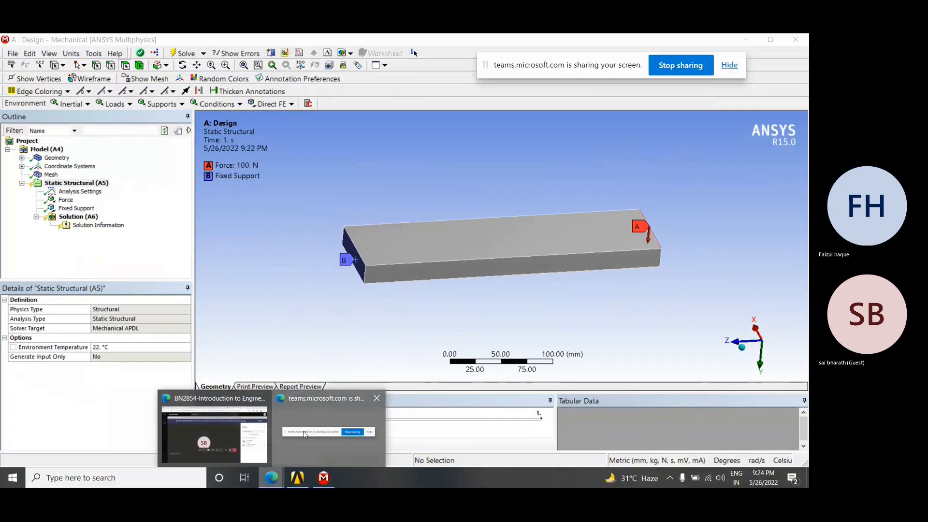
mouse_move(277, 479)
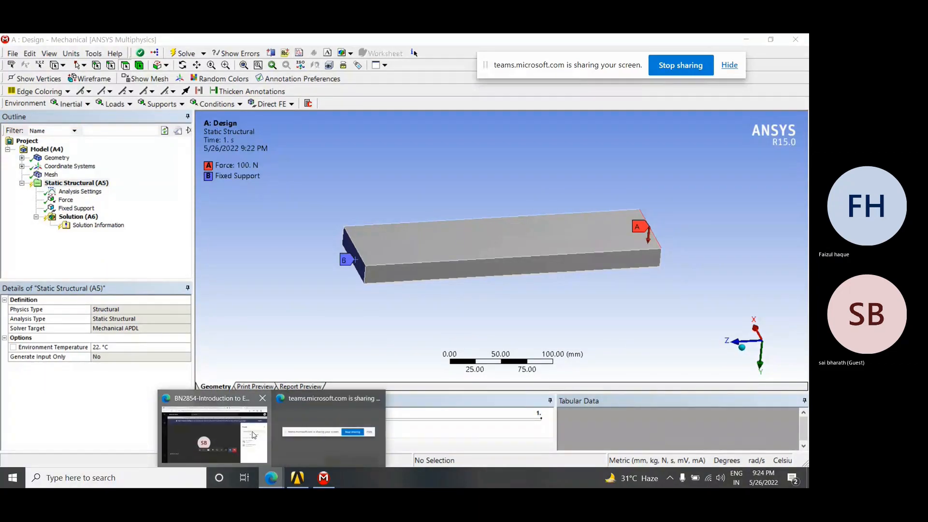
left_click(213, 426)
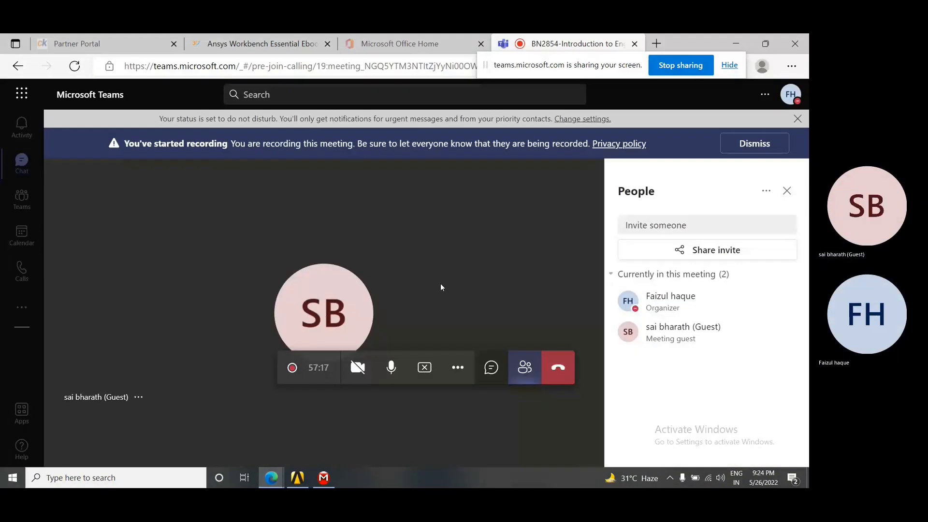
left_click(326, 481)
mouse_move(493, 292)
middle_mouse_down()
mouse_move(506, 290)
mouse_move(498, 293)
middle_mouse_up()
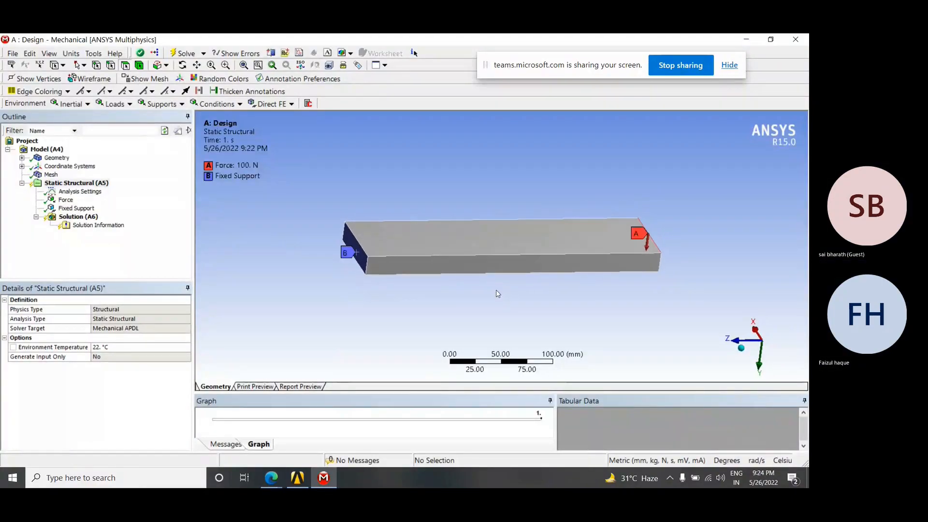
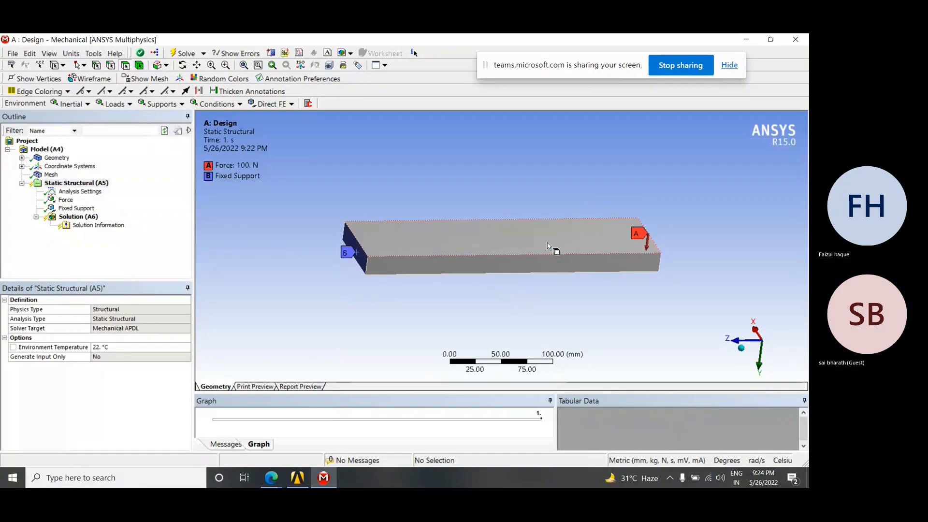
Examine the inertial, load, support and condition types available for the Static Structural environment
left_click_drag(334, 239, 350, 248)
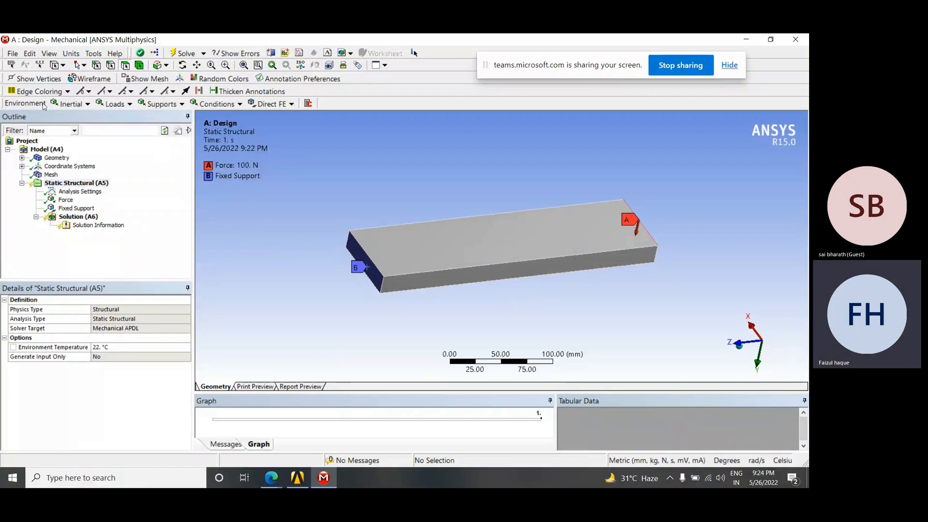
left_click(89, 106)
left_click(88, 105)
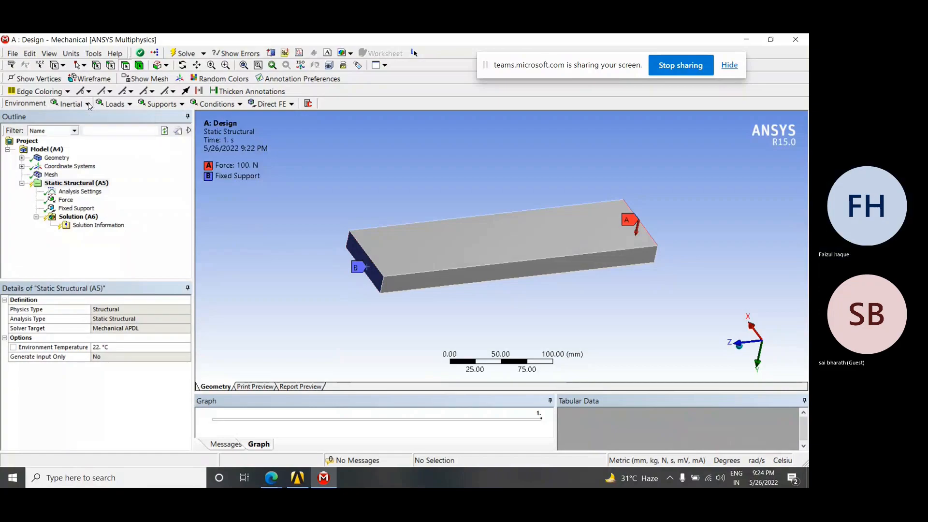
left_click(90, 105)
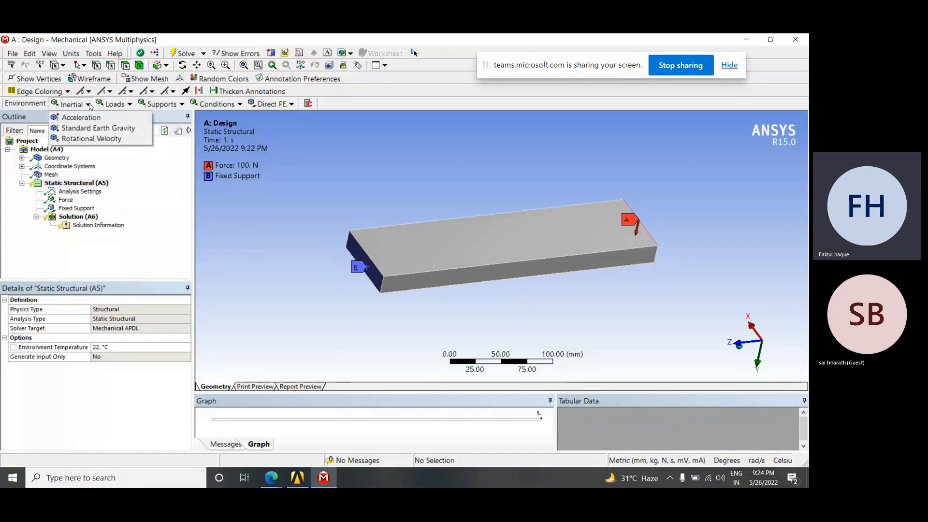
left_click(117, 105)
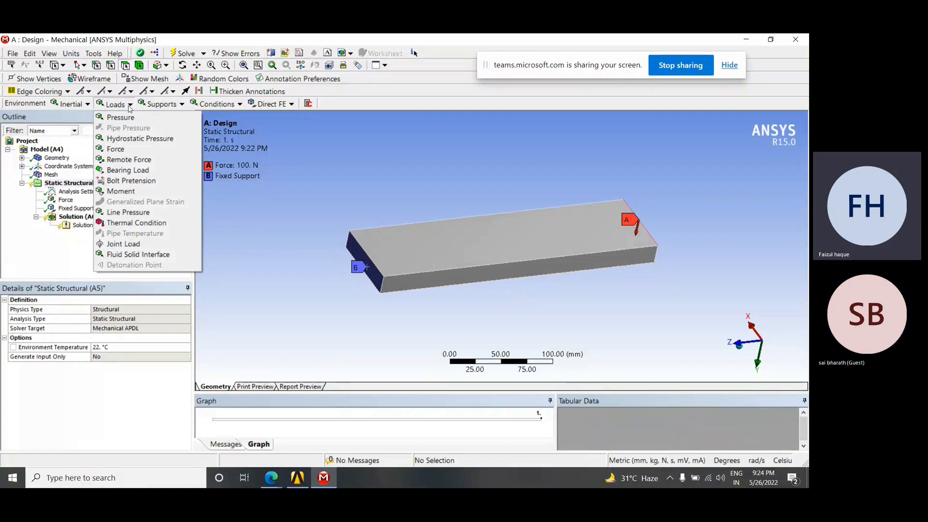
left_click(169, 105)
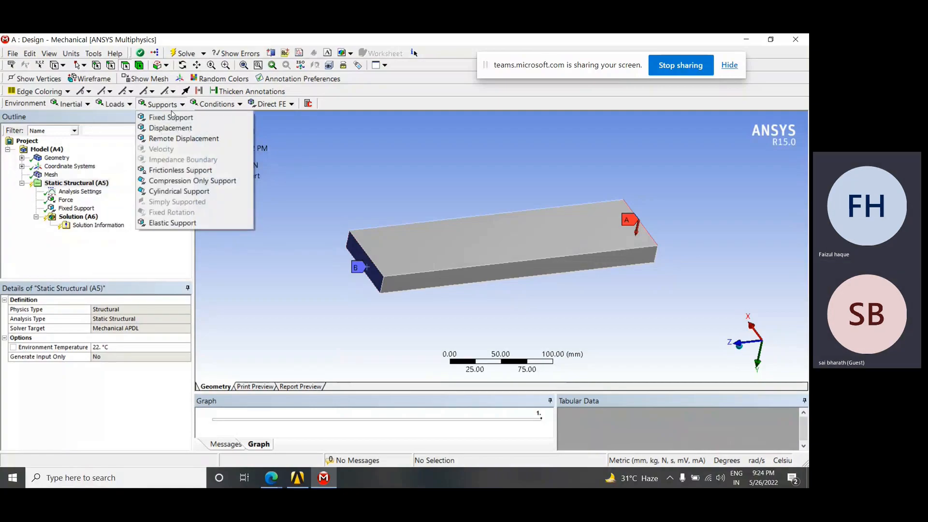
right_click(75, 185)
mouse_move(111, 201)
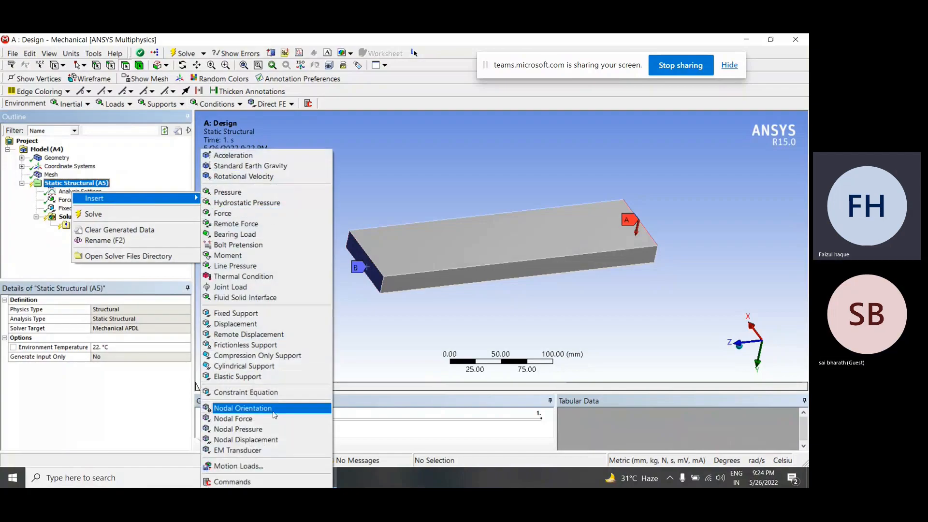
left_click(87, 104)
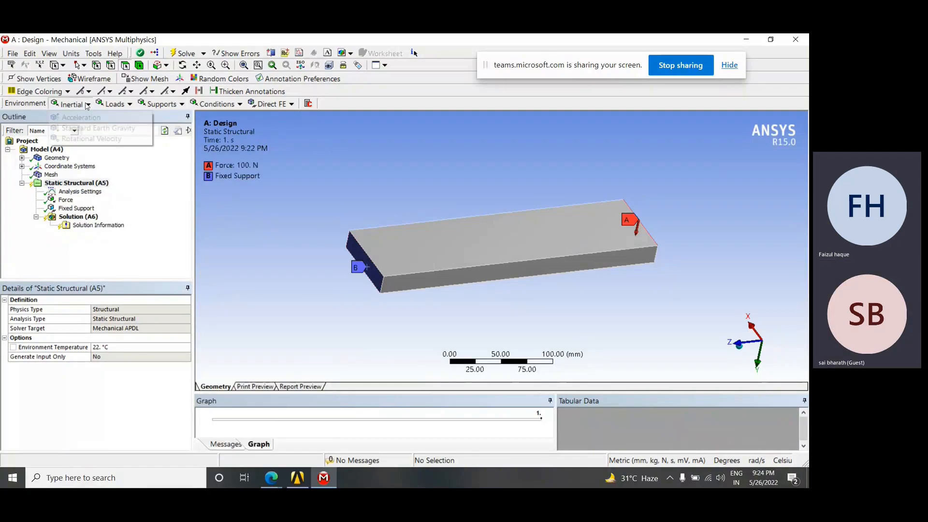
left_click(127, 104)
left_click(175, 105)
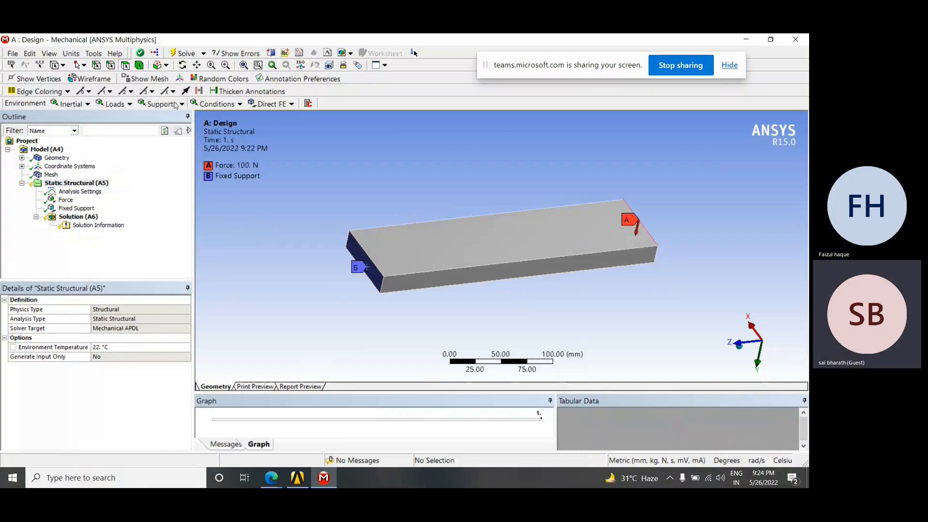
left_click(175, 104)
left_click(218, 106)
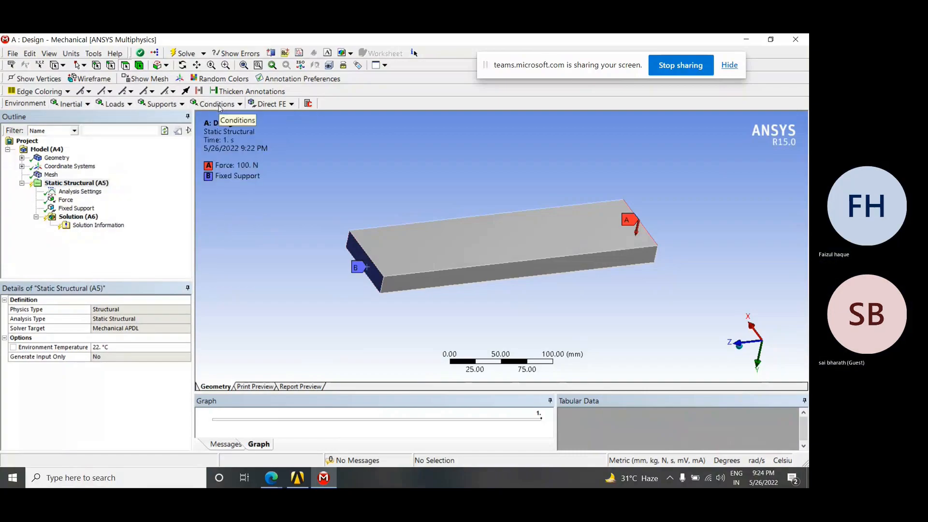
left_click(164, 209)
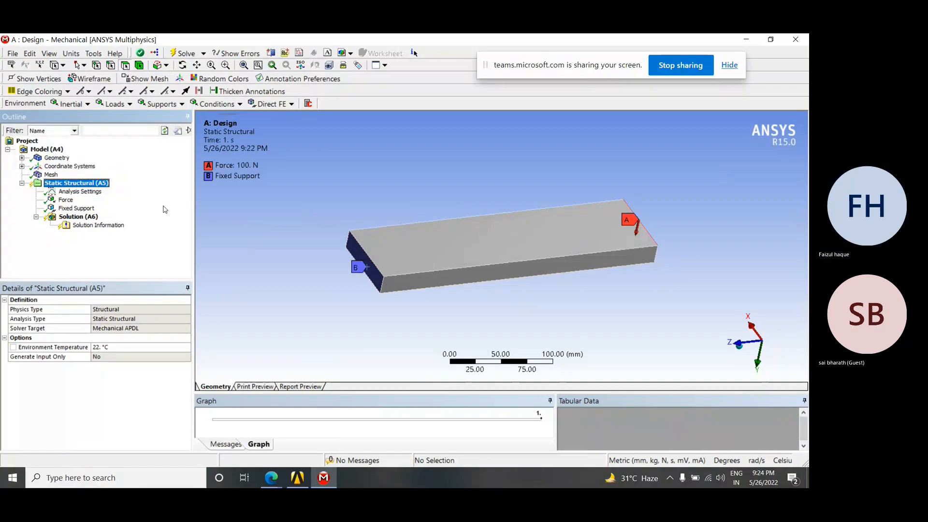
Solve the Static Structural analysis of the plate with the 100 N force and fixed support
mouse_move(523, 267)
middle_mouse_down()
mouse_move(522, 247)
mouse_move(515, 276)
middle_mouse_up()
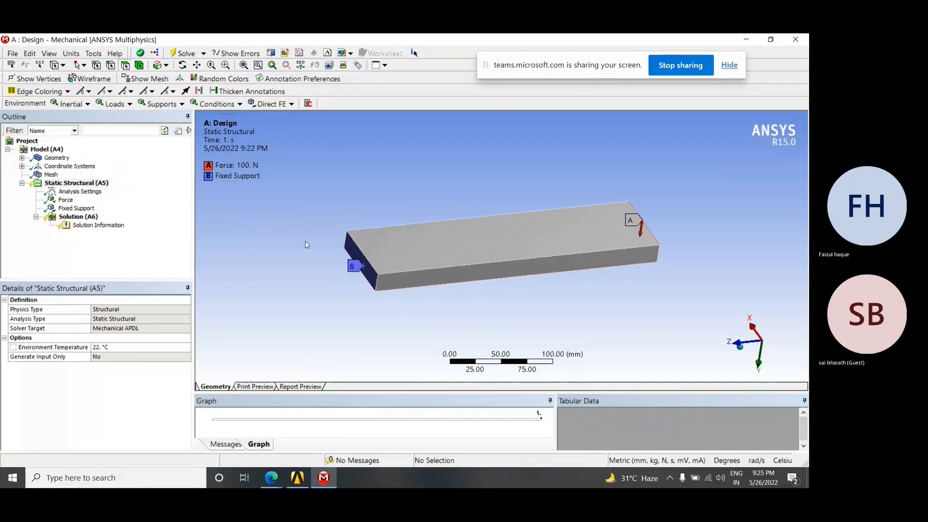
right_click(66, 185)
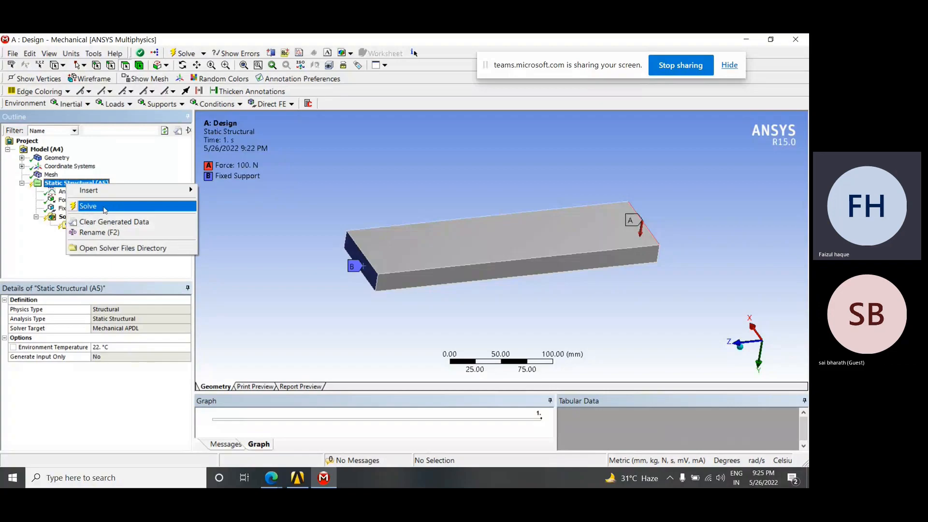
left_click(90, 208)
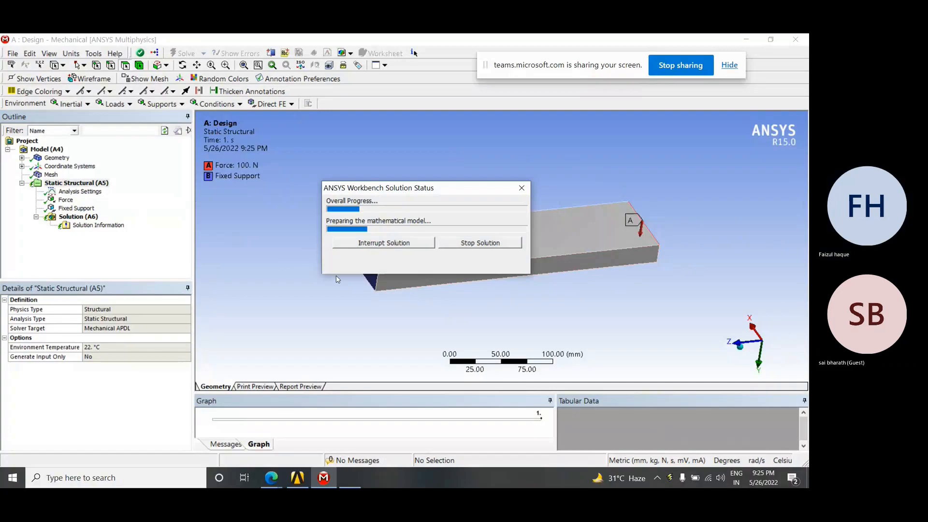
left_click_drag(412, 193, 363, 128)
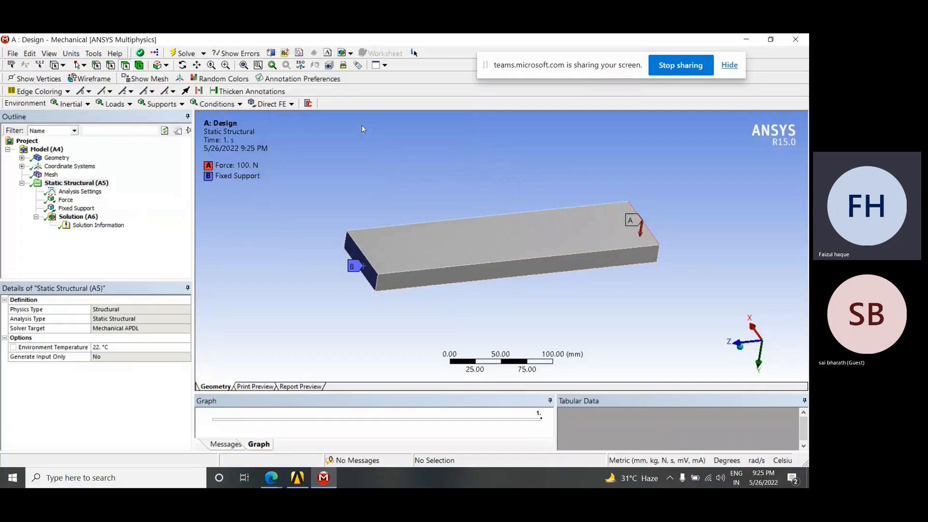
Insert a Total Deformation result for all bodies under Solution
middle_click_drag(502, 237, 498, 246)
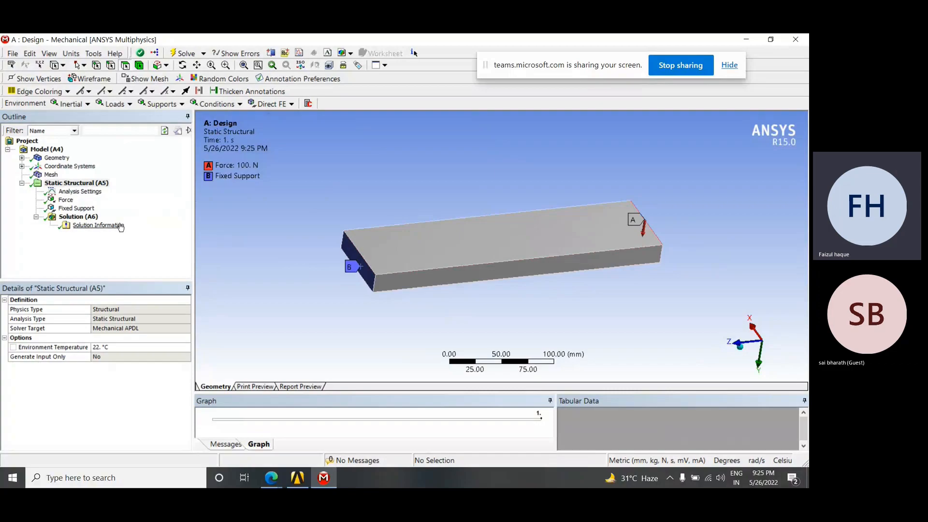
middle_click_drag(453, 266, 403, 265)
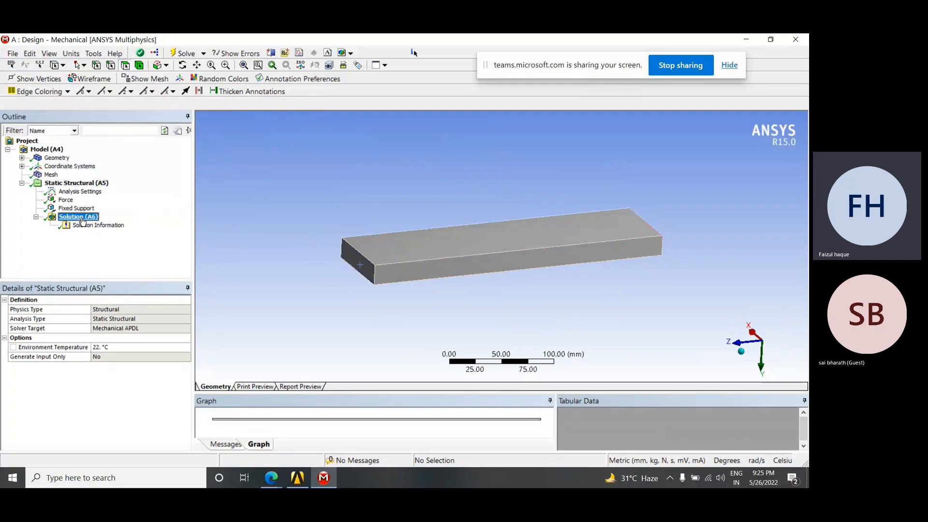
left_click(82, 216)
right_click(82, 217)
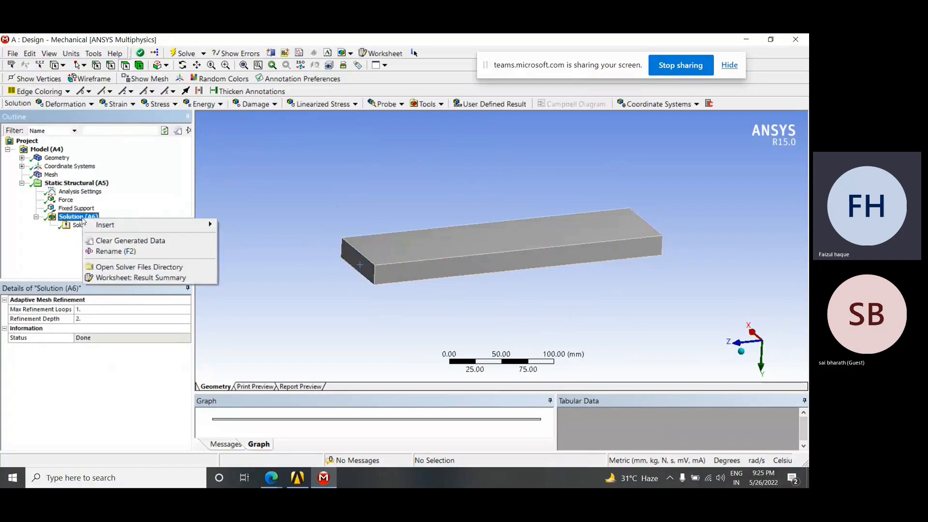
mouse_move(105, 227)
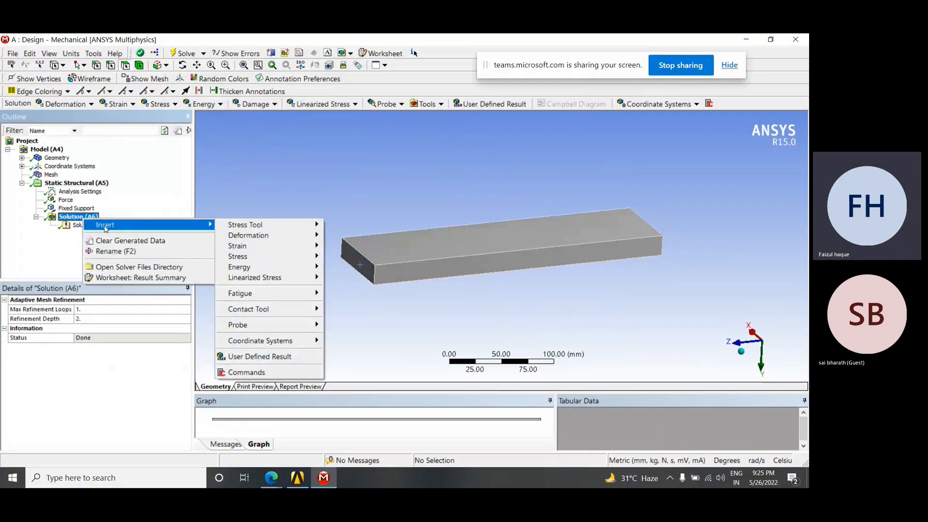
mouse_move(269, 229)
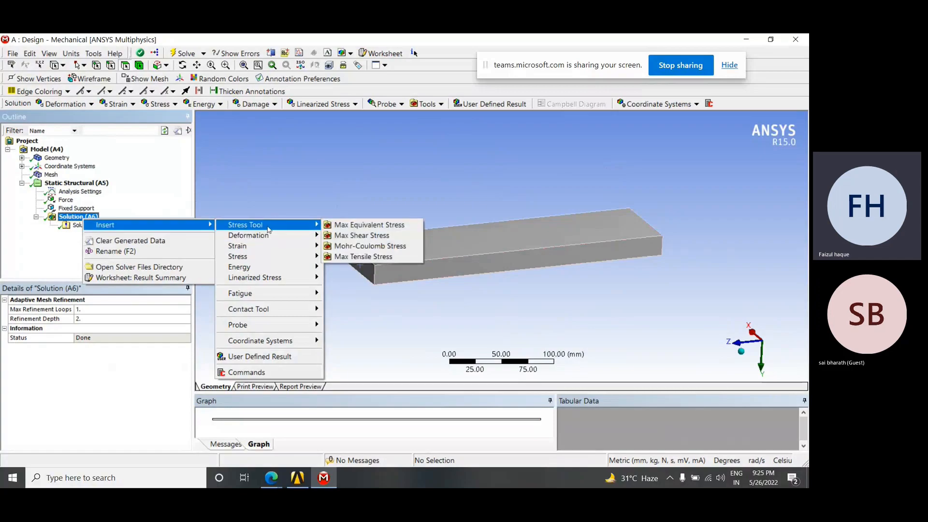
mouse_move(270, 247)
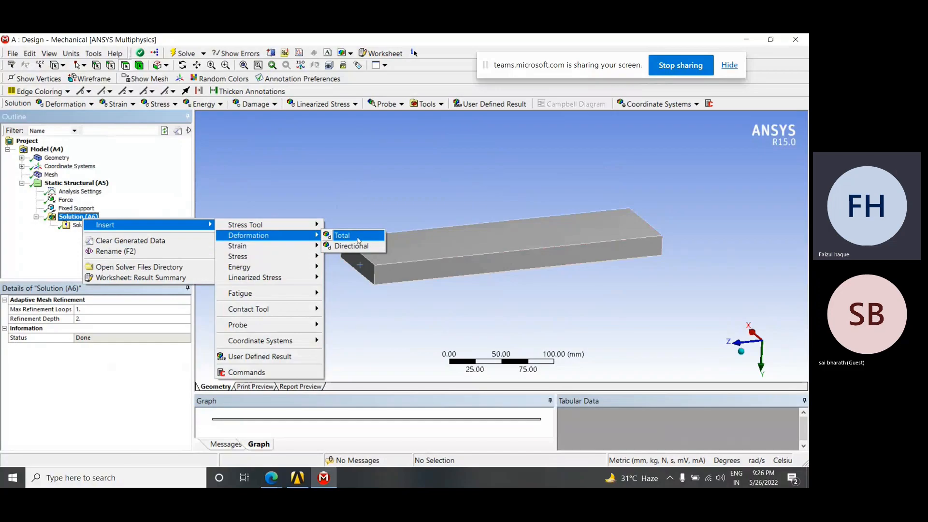
left_click(351, 239)
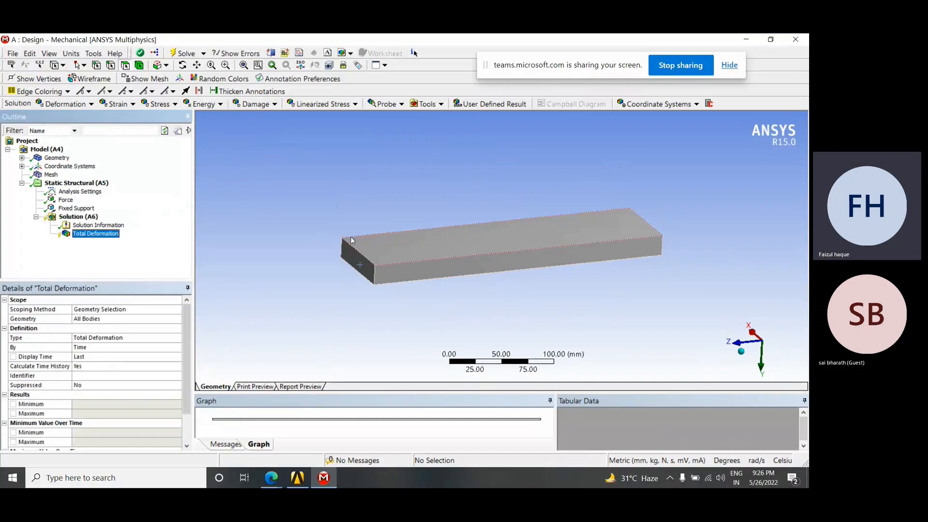
Add a maximum shear elastic strain result and a maximum shear stress result to Solution
right_click(83, 221)
mouse_move(141, 228)
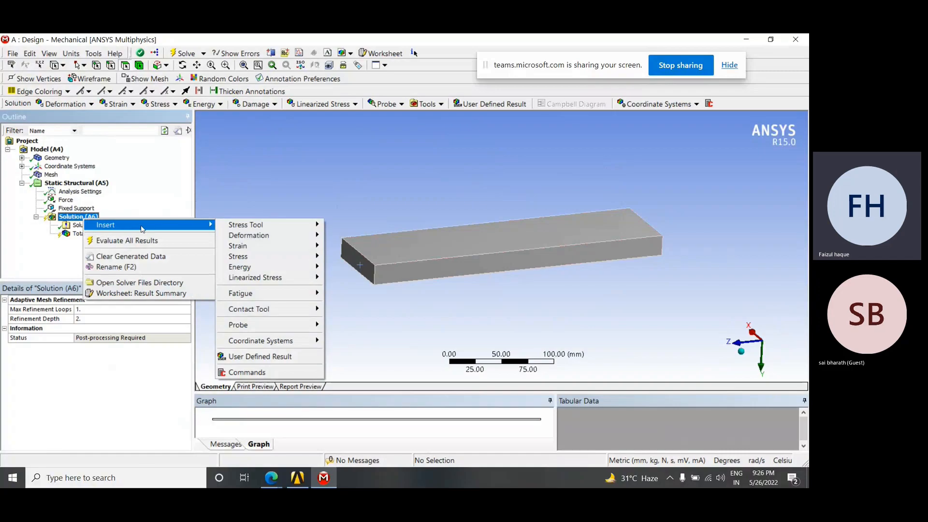
mouse_move(264, 247)
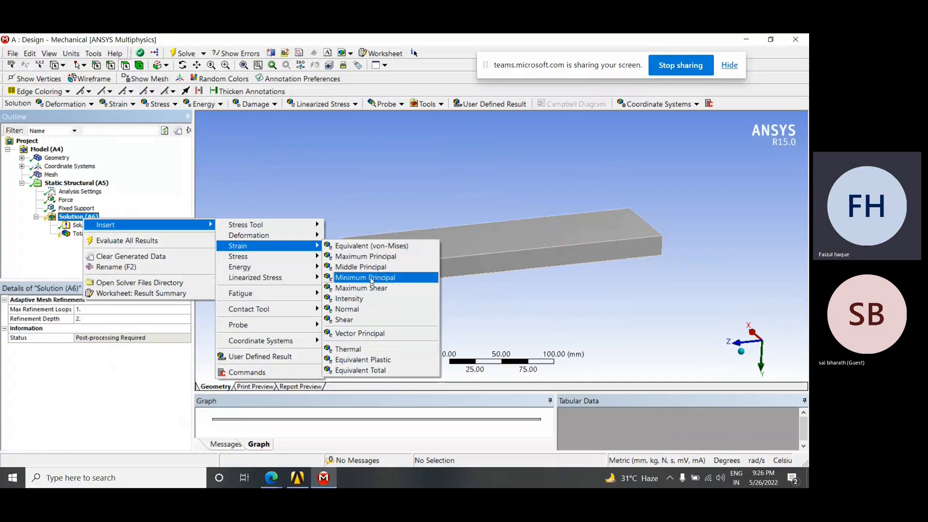
left_click(355, 291)
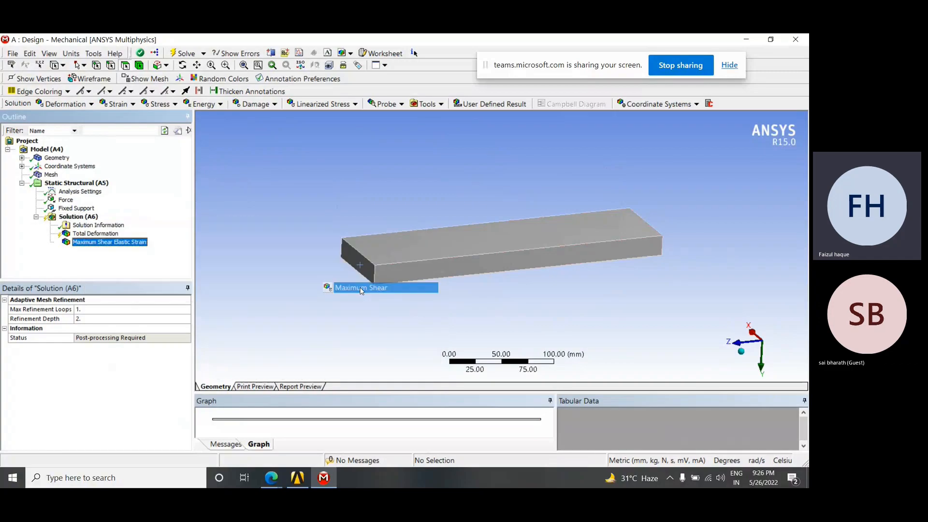
right_click(83, 220)
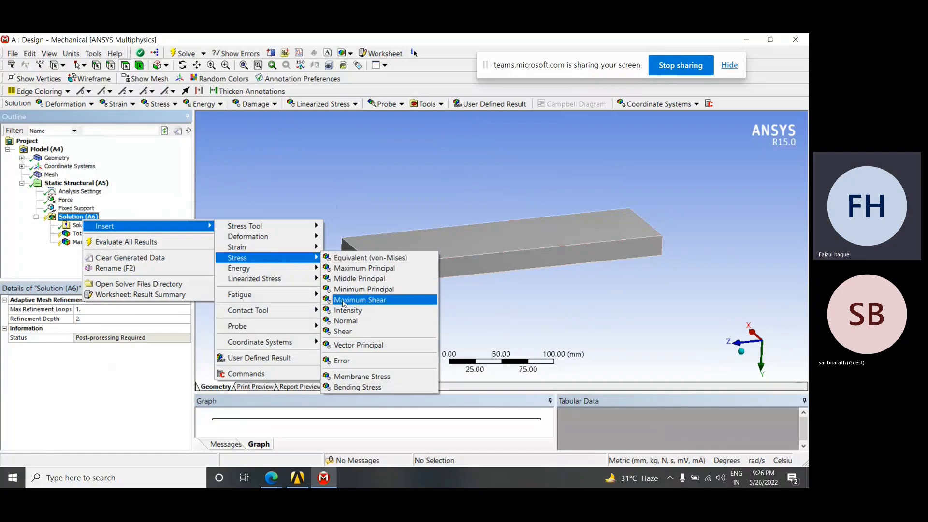
left_click(376, 303)
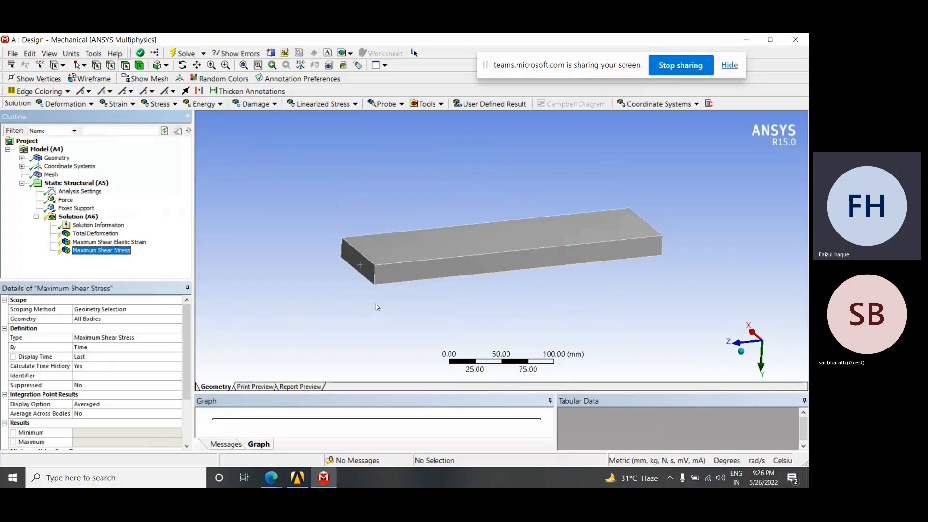
Evaluate all results and display the plate's total deformation contours from several angles
right_click(79, 217)
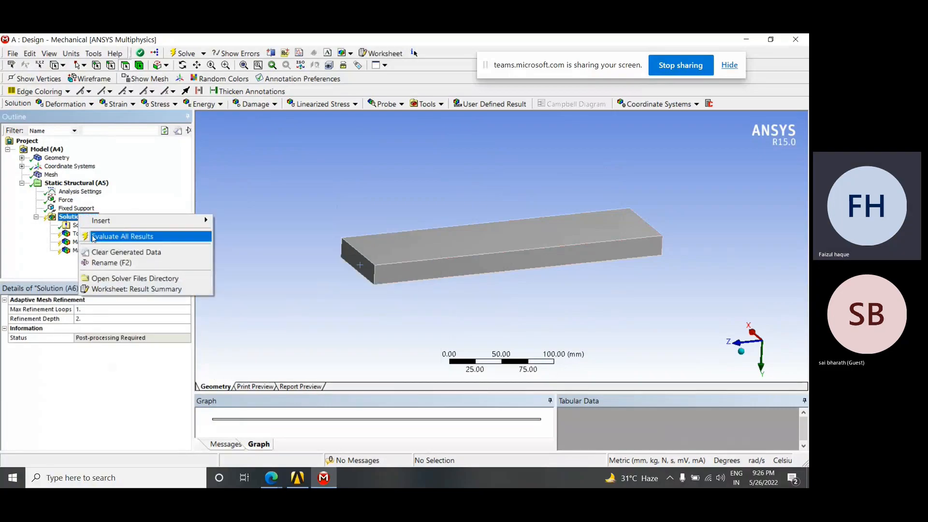
left_click(128, 239)
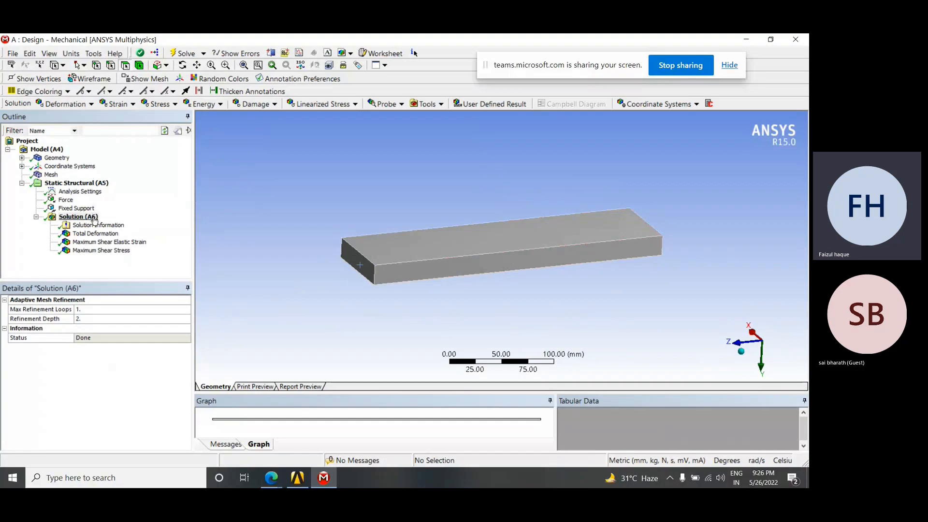
left_click(96, 234)
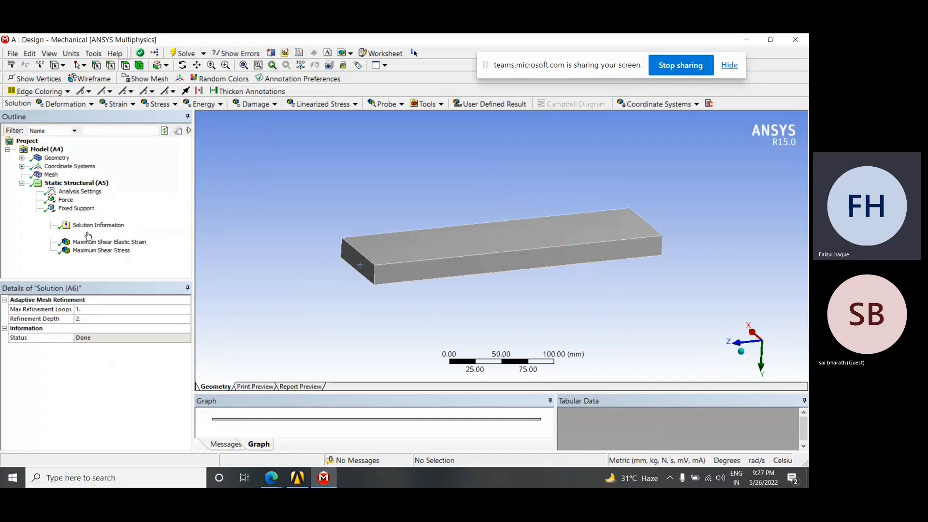
left_click_drag(368, 265, 493, 262)
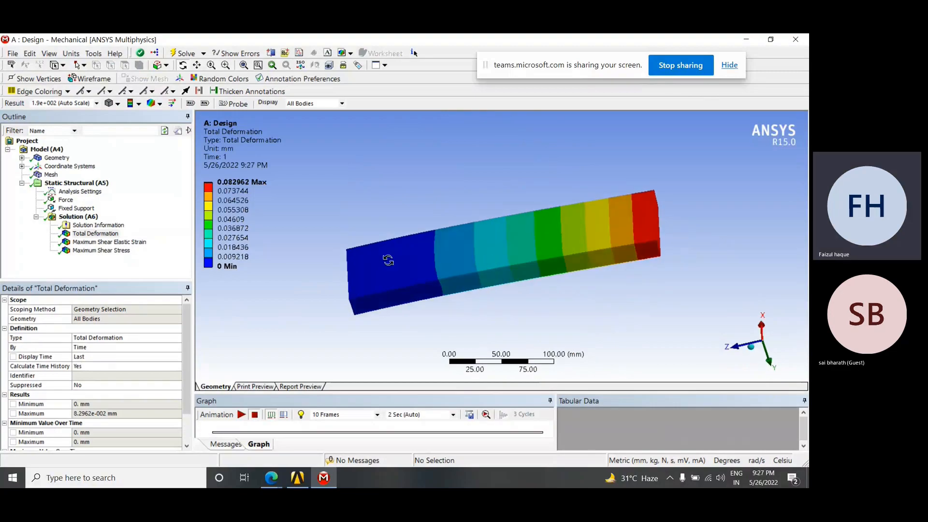
left_click_drag(394, 270, 404, 255)
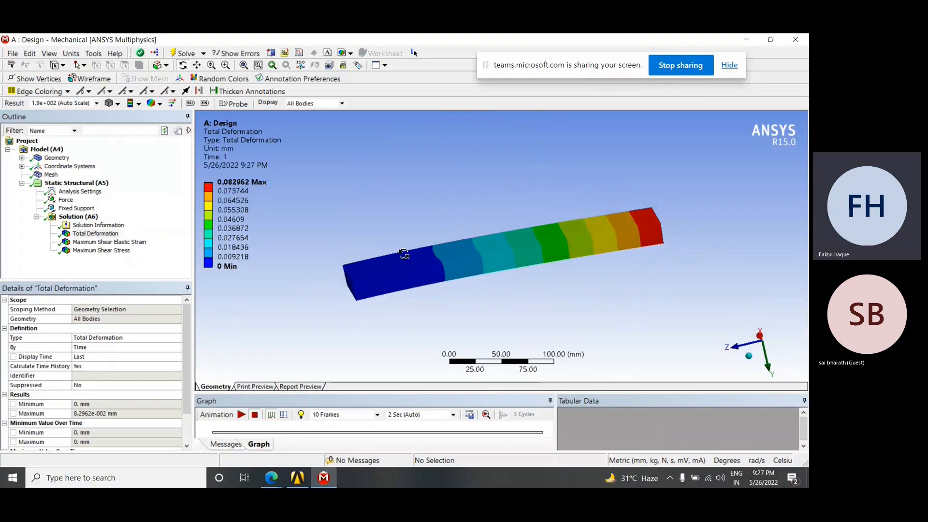
Compare the force and fixed support locations in Static Structural with the total deformation contours
left_click(69, 184)
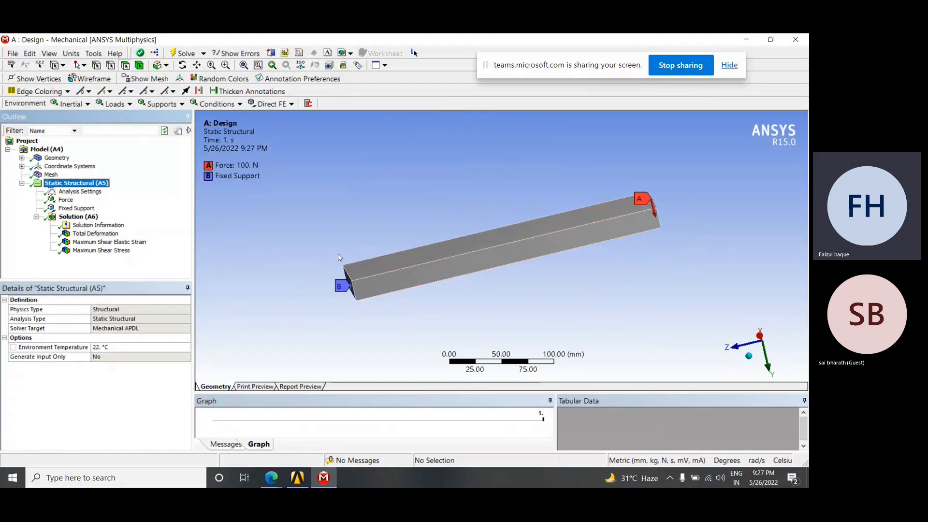
left_click(95, 234)
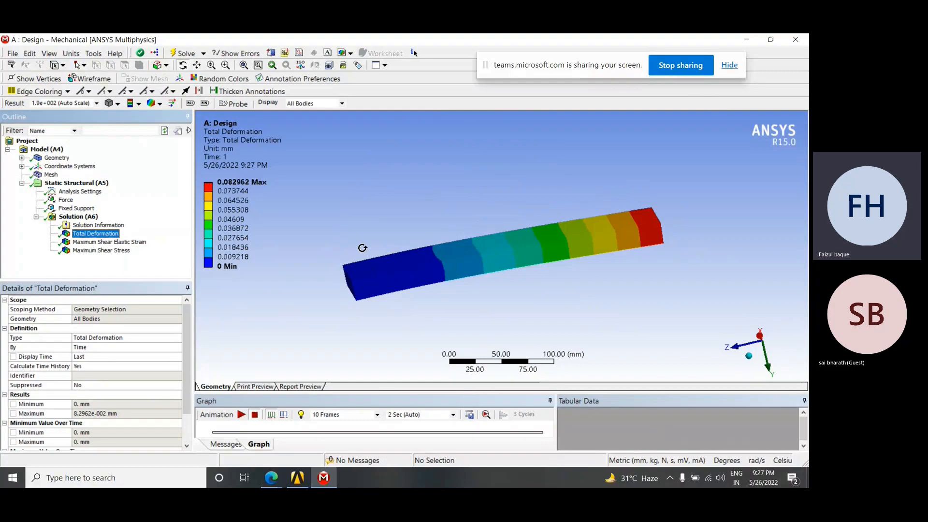
mouse_move(408, 284)
left_mouse_down()
mouse_move(407, 309)
mouse_move(421, 298)
left_mouse_up()
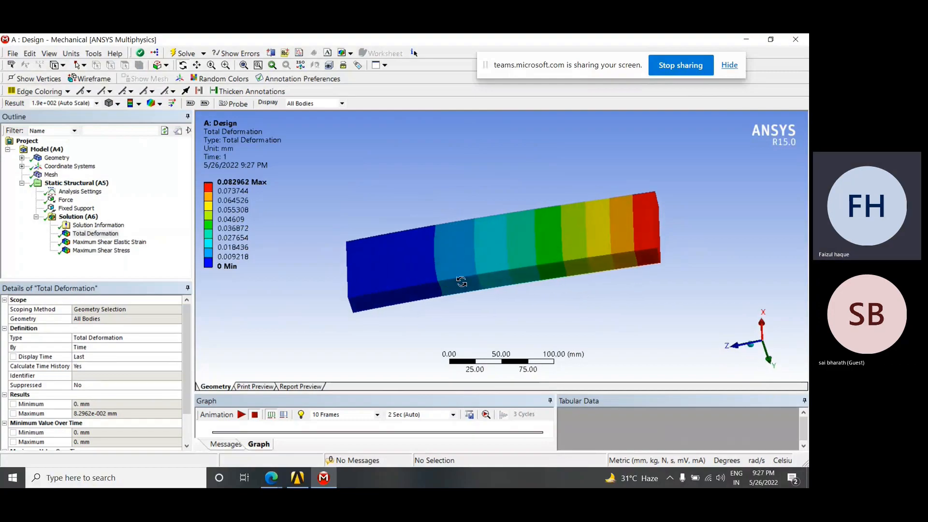
Enlarge the graph area and inspect the minimum and maximum ends of the total deformation legend against the plate's contours
mouse_move(222, 263)
left_click(230, 265)
left_click_drag(463, 364, 469, 338)
mouse_move(470, 264)
left_mouse_down()
mouse_move(479, 242)
mouse_move(461, 249)
left_mouse_up()
left_click_drag(627, 192, 619, 203)
left_click(227, 192)
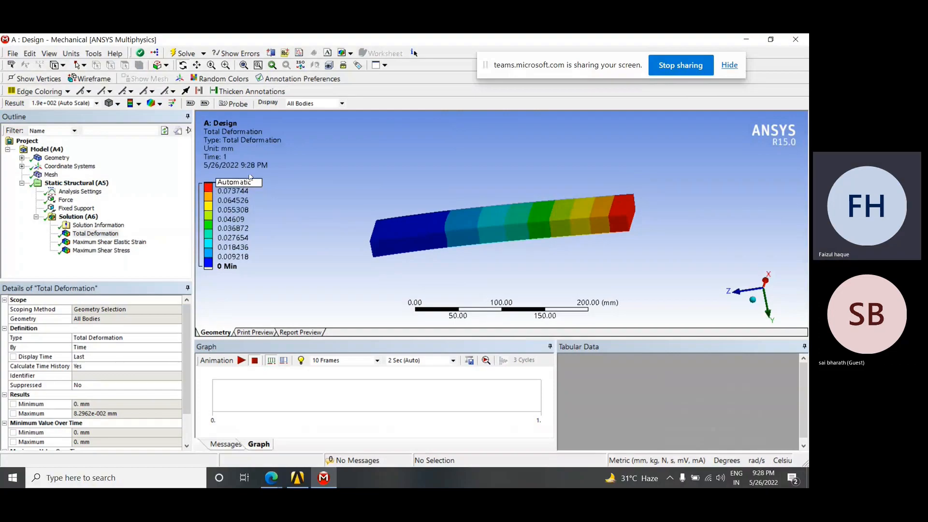
Display the maximum shear elastic strain result and compare the maximum and minimum ends of its legend with the plate's contours from several angles
middle_click_drag(441, 210, 462, 208)
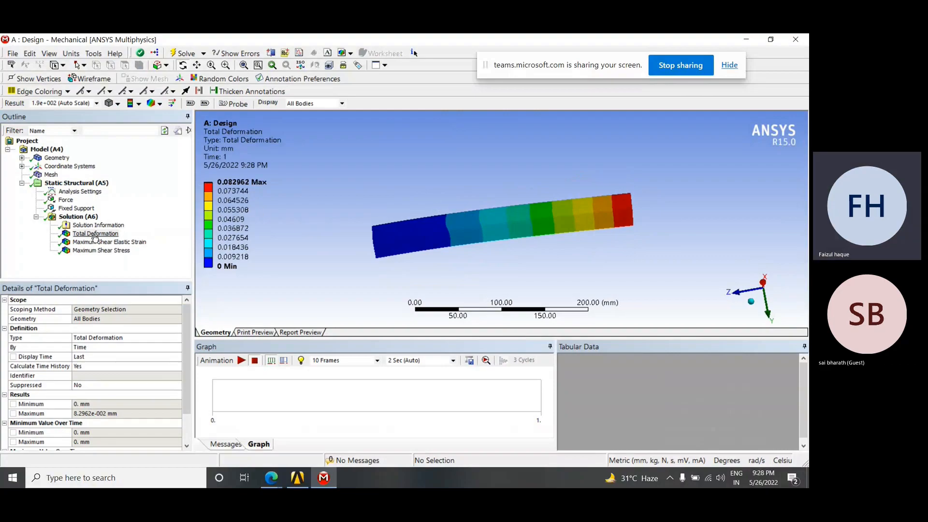
left_click(121, 246)
mouse_move(429, 253)
middle_mouse_down()
mouse_move(437, 242)
mouse_move(423, 264)
mouse_move(429, 253)
middle_mouse_up()
middle_click_drag(388, 221, 494, 295)
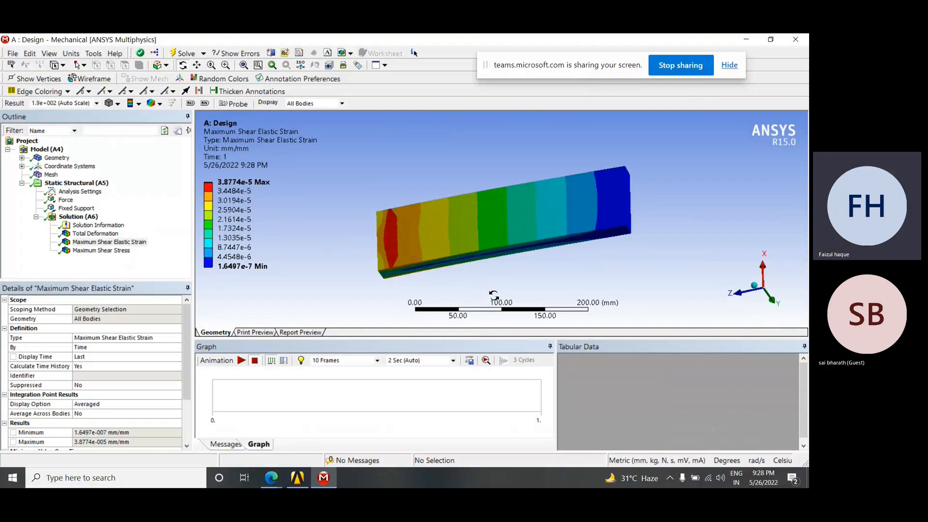
left_click(231, 182)
left_click(223, 191)
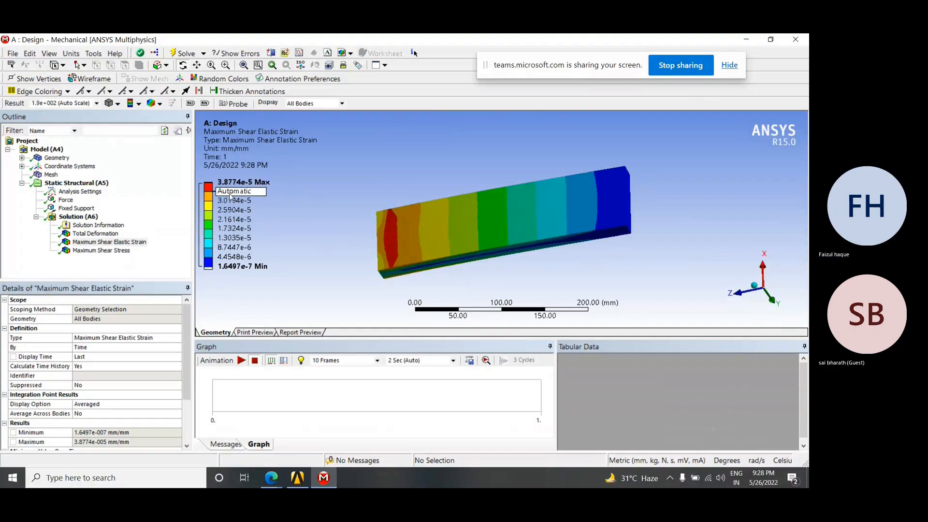
left_click(246, 184)
left_click_drag(379, 213, 472, 222)
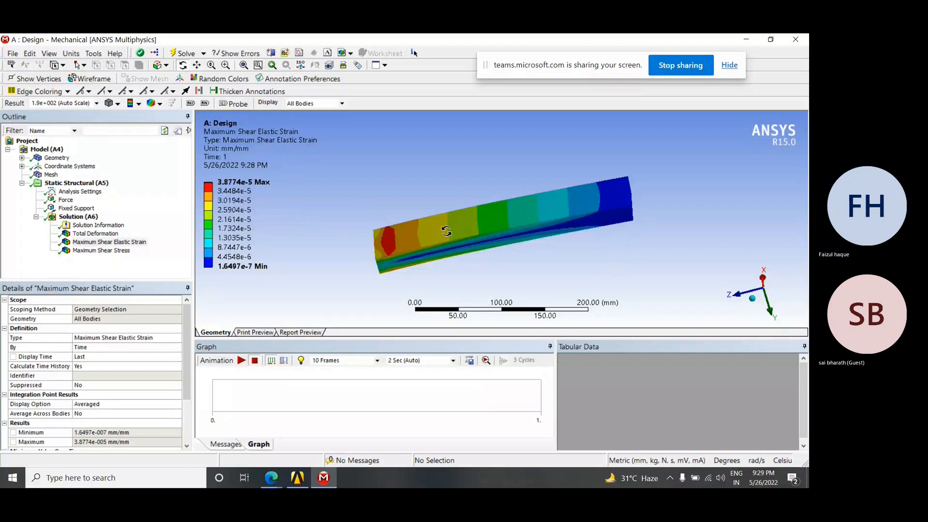
left_click_drag(392, 259, 392, 238)
left_click_drag(603, 274, 529, 261)
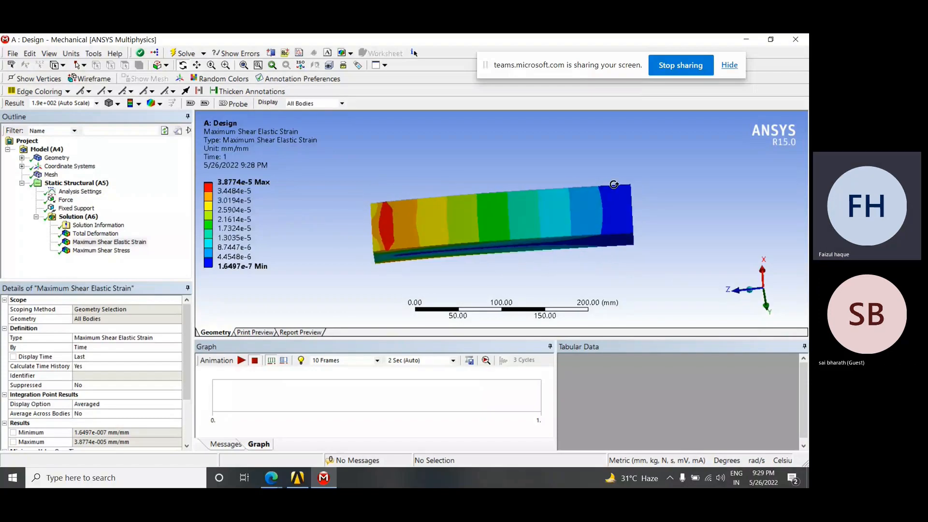
left_click(237, 271)
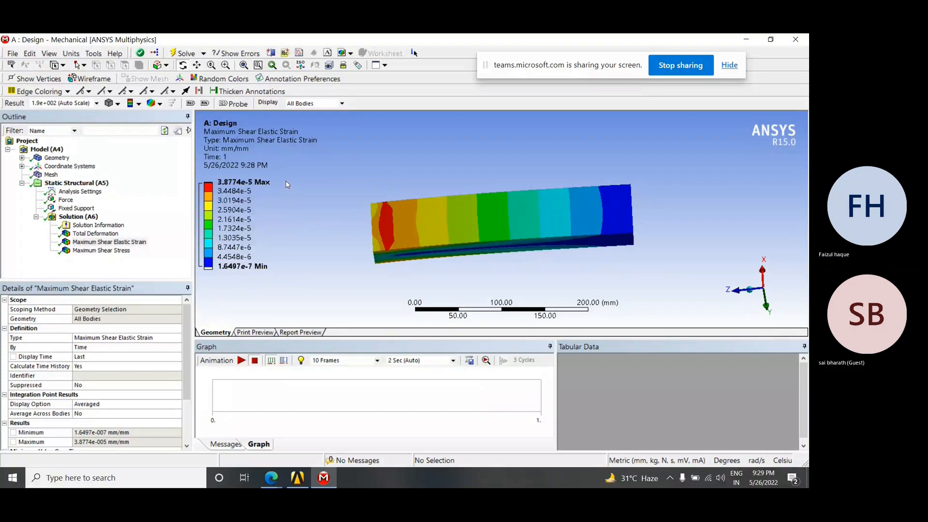
Display the maximum shear stress result and examine its contours on the plate from another angle
left_click(100, 251)
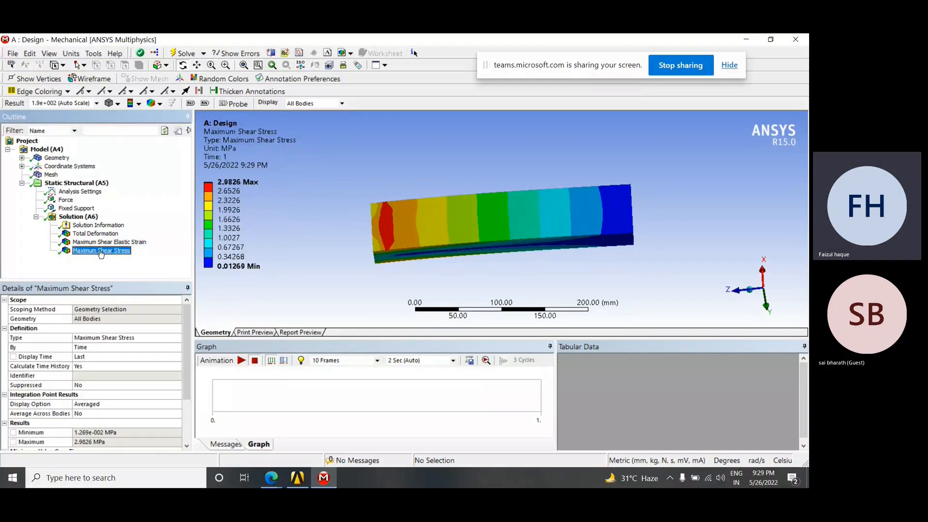
mouse_move(435, 253)
middle_mouse_down()
mouse_move(431, 260)
mouse_move(447, 228)
mouse_move(444, 239)
middle_mouse_up()
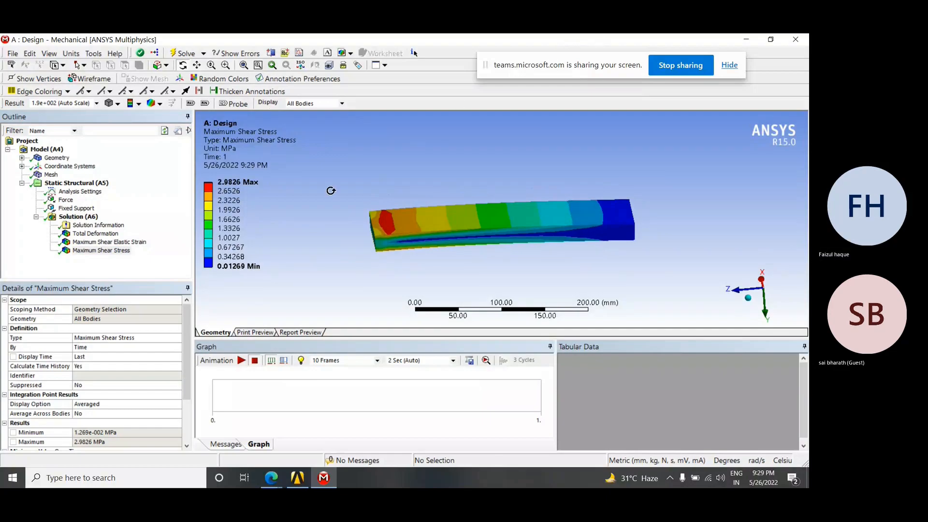
Add a strain energy result to Solution
right_click(73, 217)
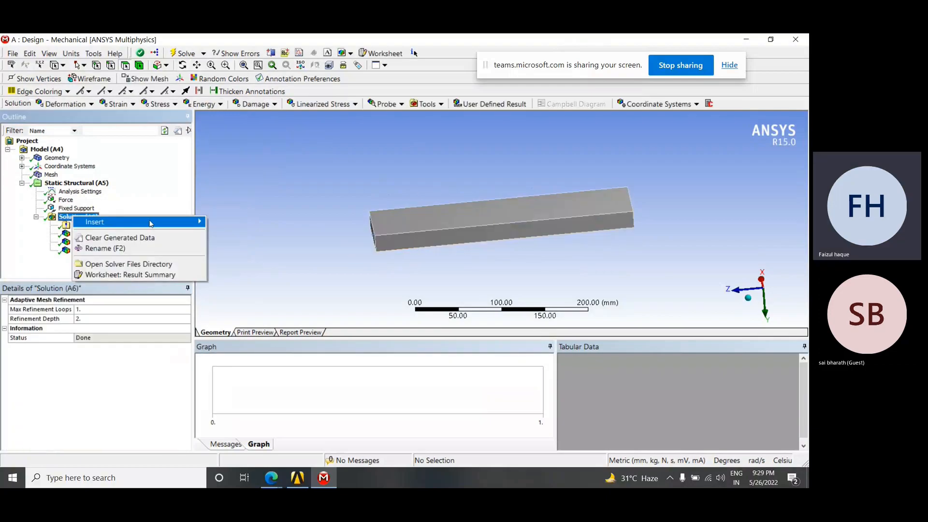
mouse_move(151, 223)
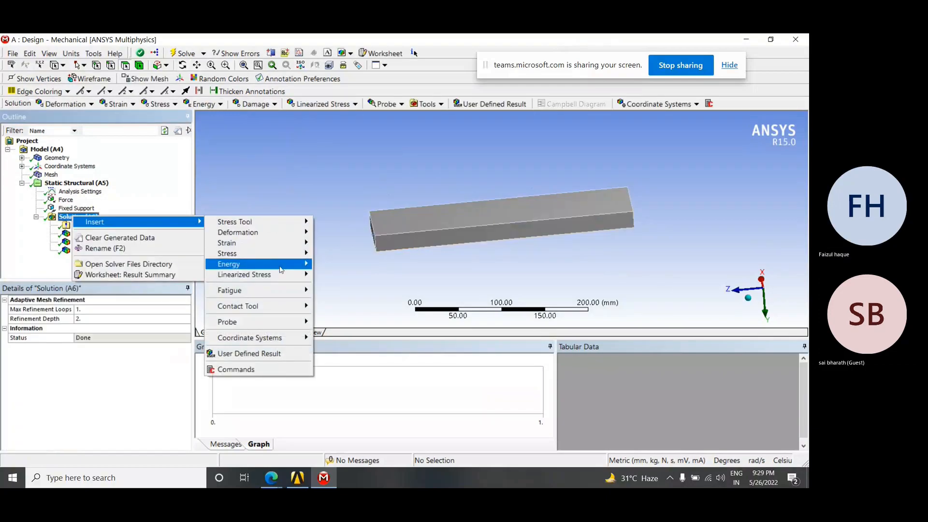
mouse_move(232, 264)
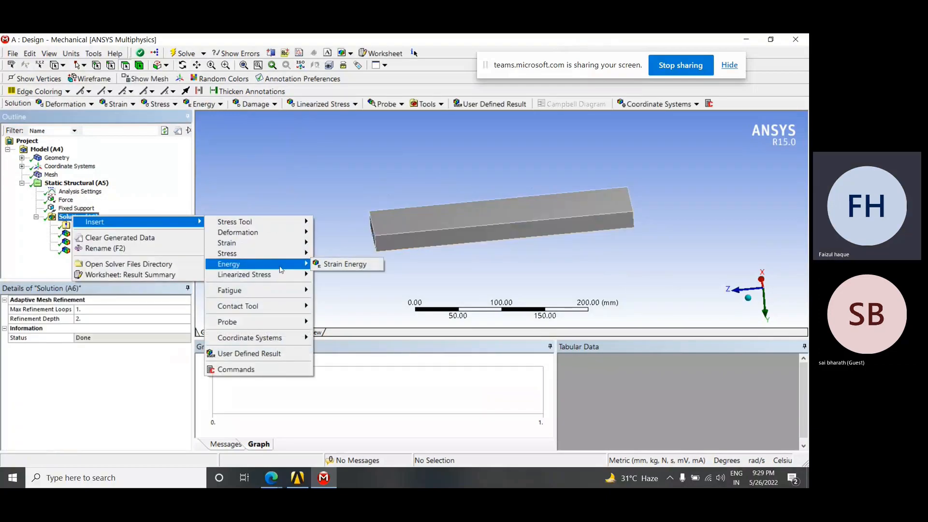
left_click(345, 264)
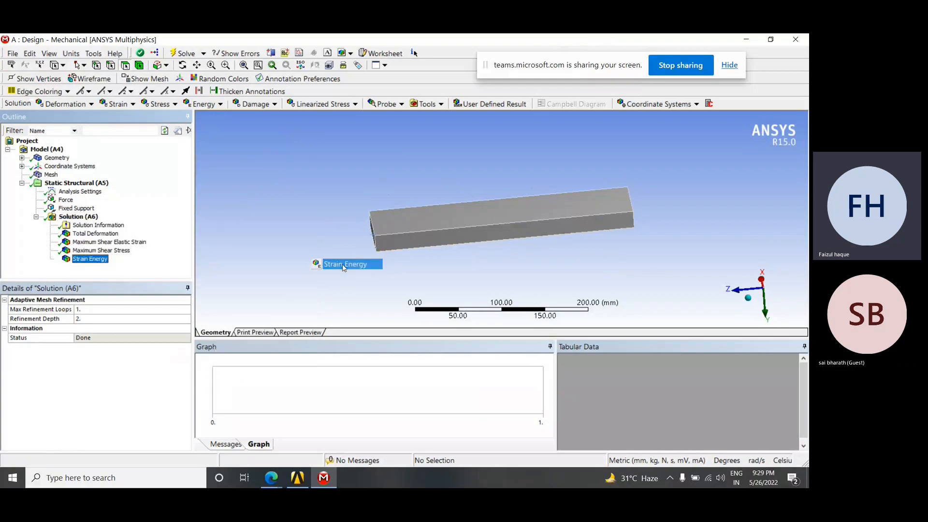
Add an equivalent (von-Mises) elastic strain result to Solution
left_click(89, 210)
right_click(89, 211)
left_click(72, 217)
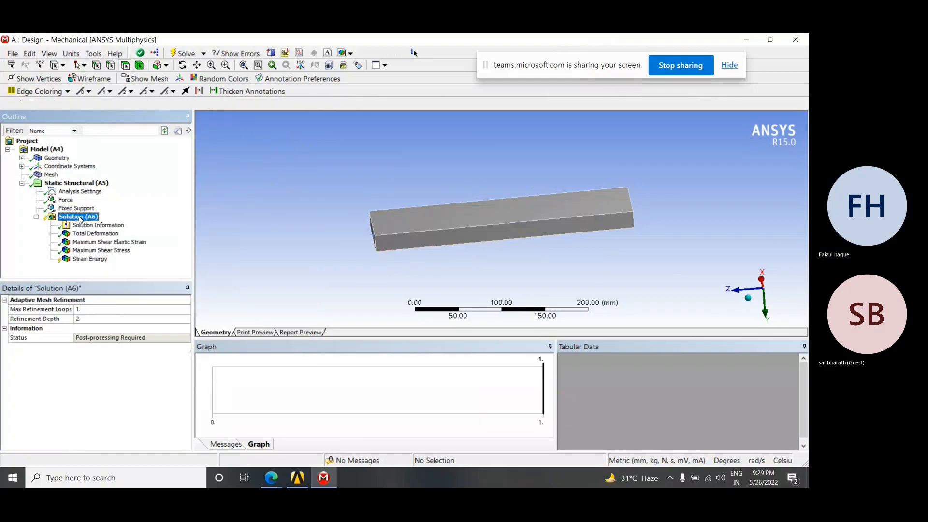
right_click(80, 217)
mouse_move(174, 223)
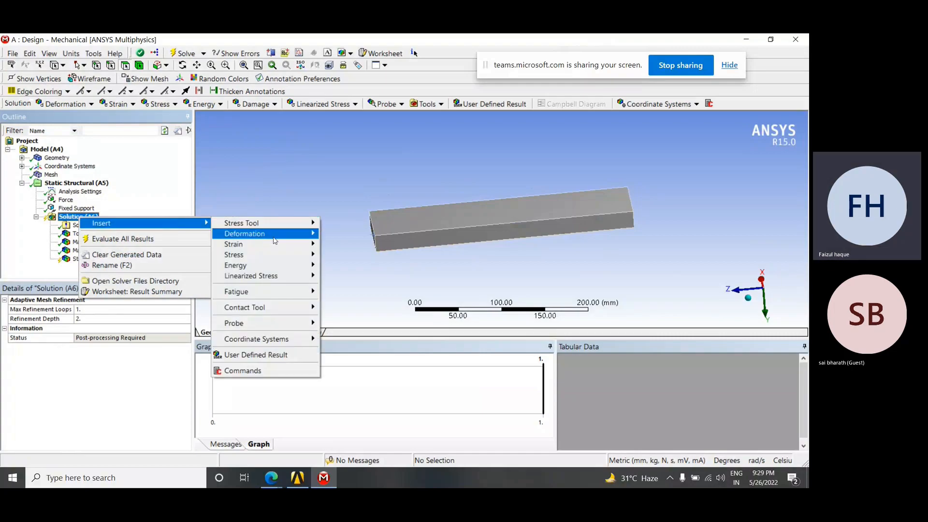
mouse_move(278, 243)
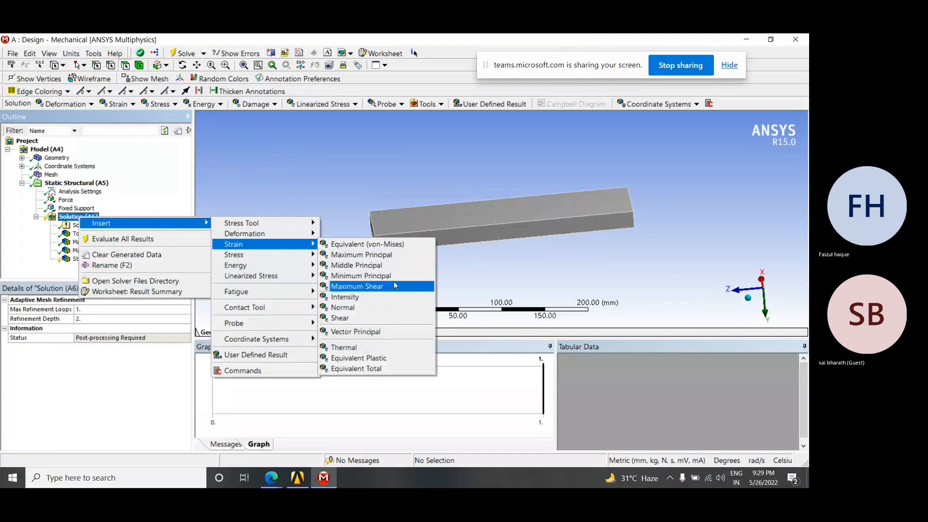
left_click(367, 244)
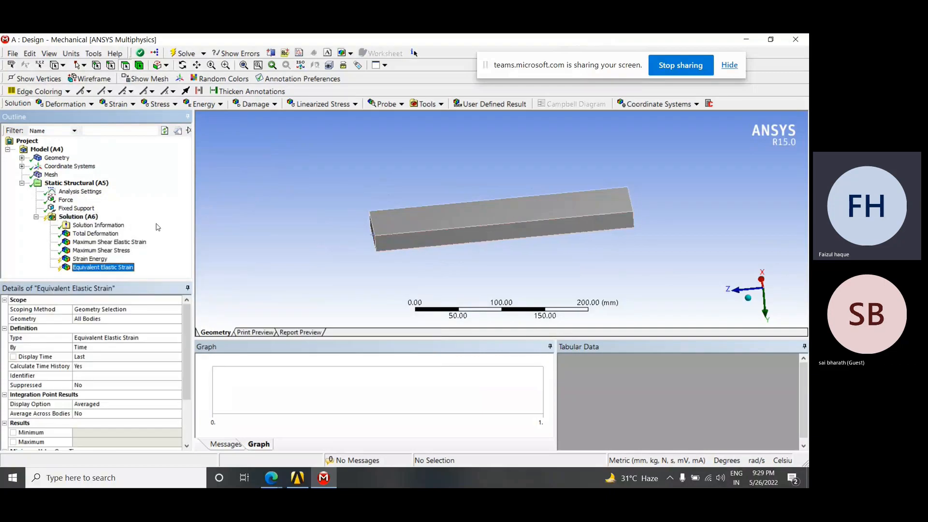
Evaluate all results and display the plate's strain energy and equivalent elastic strain contours
right_click(94, 219)
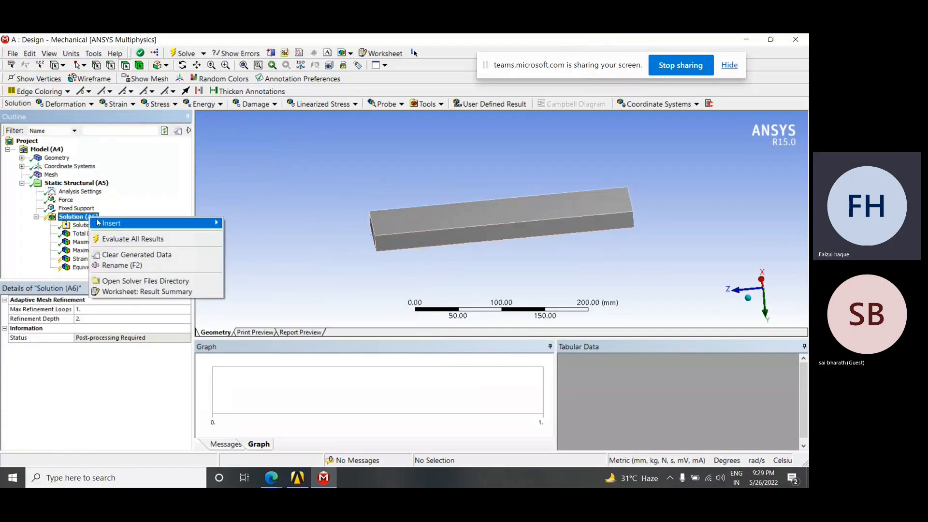
left_click(128, 239)
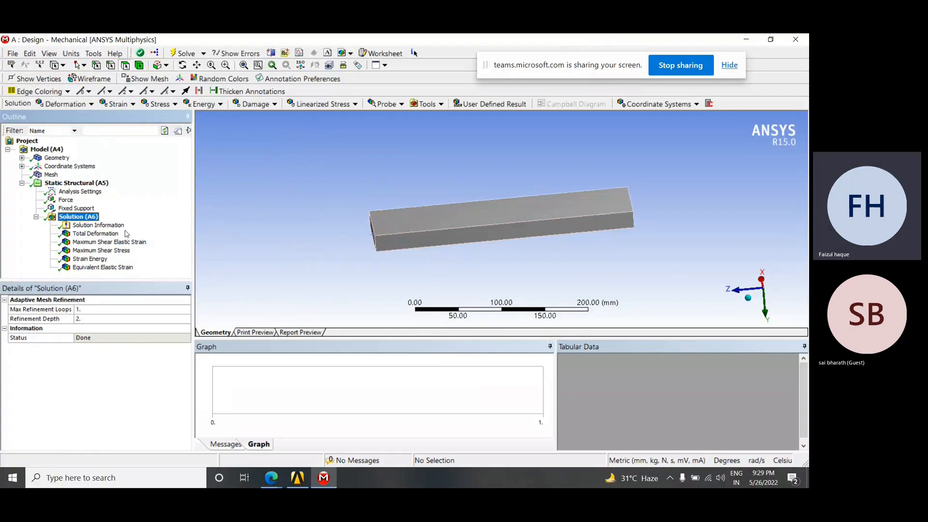
left_click(104, 260)
left_click_drag(450, 241, 515, 250)
left_click(92, 268)
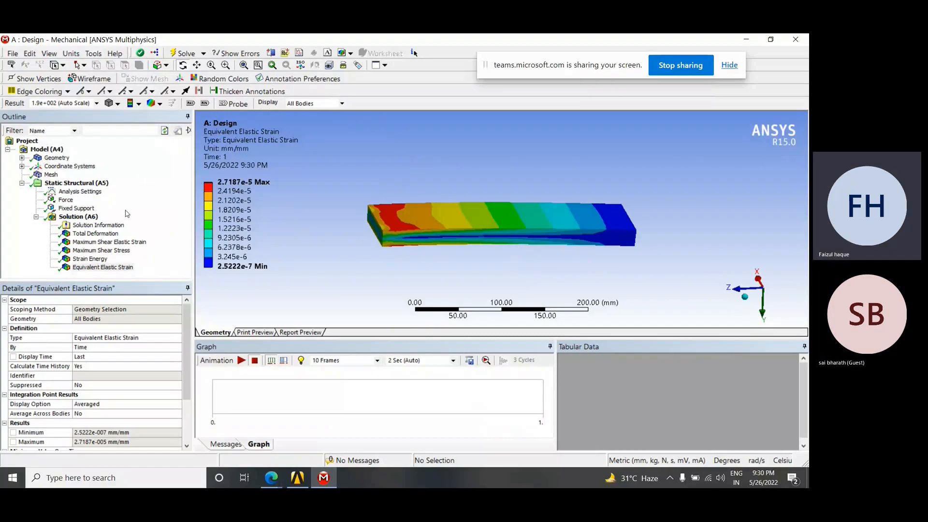
Review the total deformation, maximum shear elastic strain, maximum shear stress, strain energy and equivalent elastic strain results one after another, along with Solution Information
left_click(106, 235)
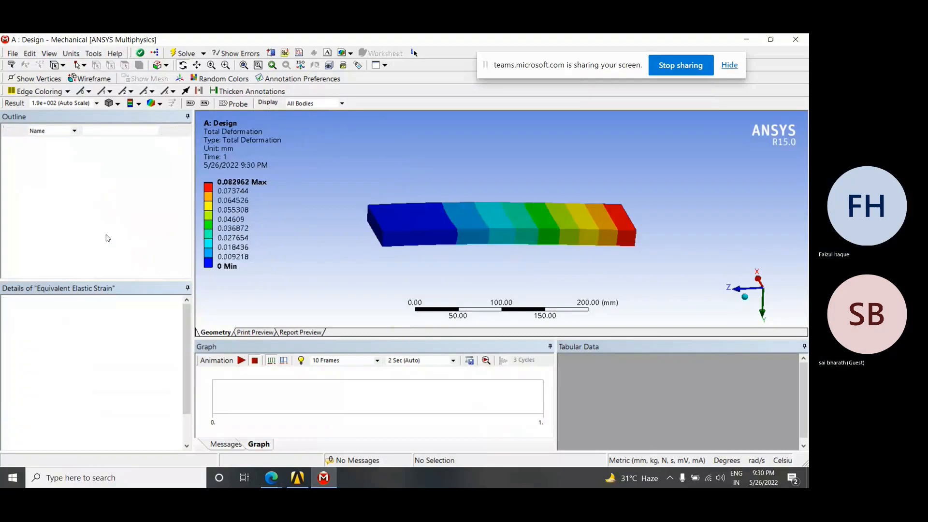
left_click(96, 242)
key("Up")
left_click(93, 243)
left_click(94, 251)
left_click(94, 259)
left_click(95, 266)
key("Up")
key("Up")
key("Up")
key("Up")
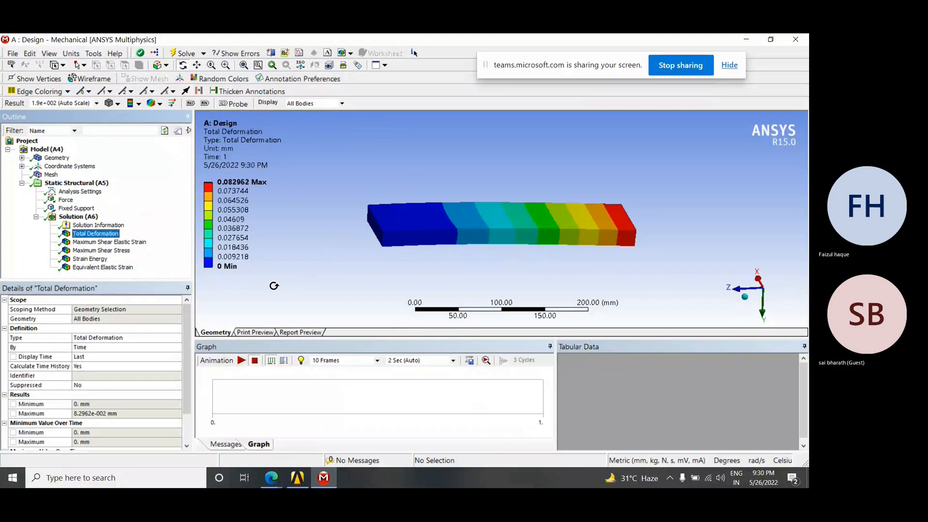
left_click(104, 242)
left_click(99, 226)
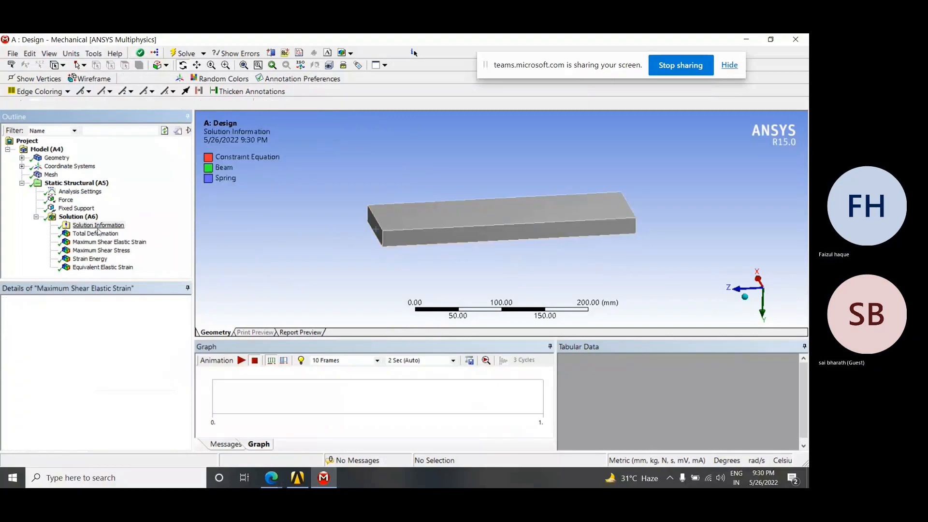
left_click(97, 234)
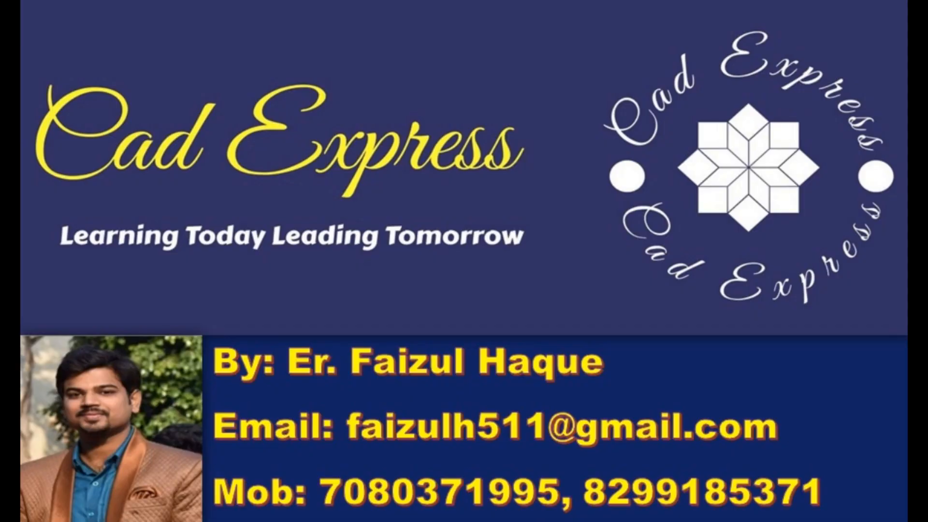